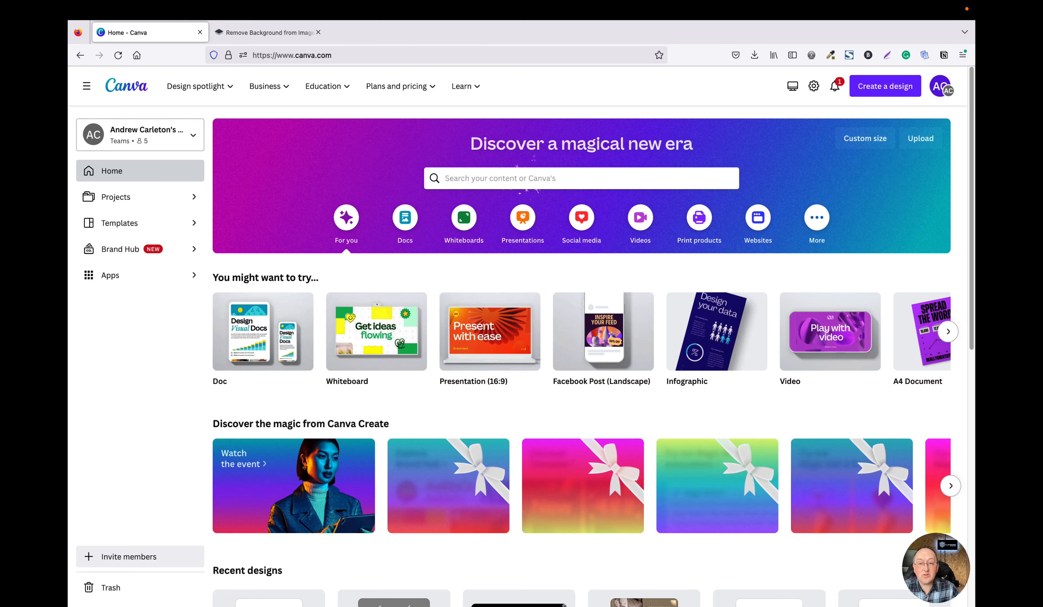
# Search the templates for beauty.
pyautogui.scroll(-10, 584, 355)
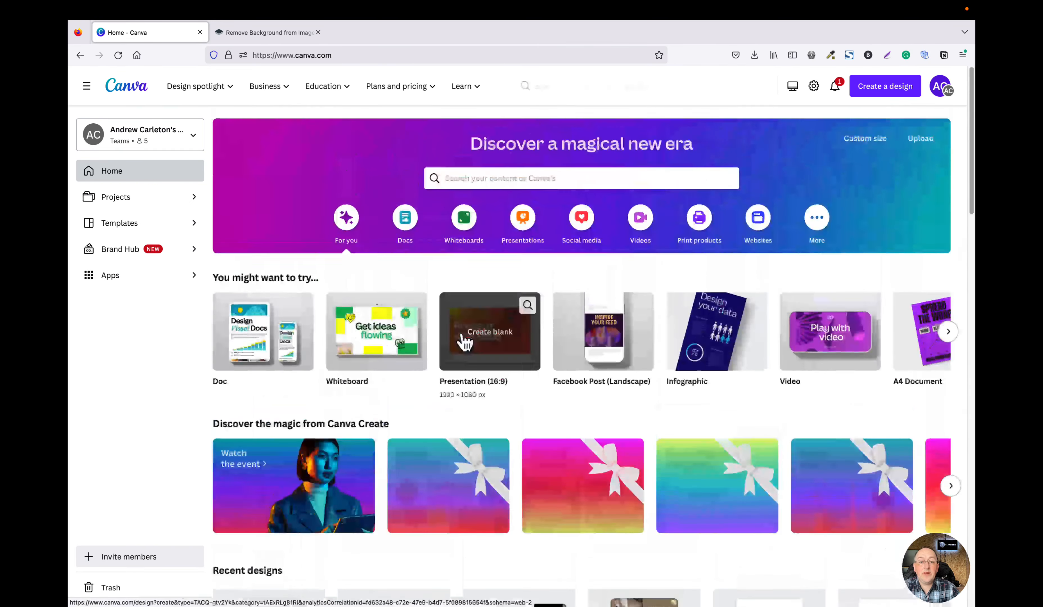
pyautogui.click(463, 168)
pyautogui.write('b')
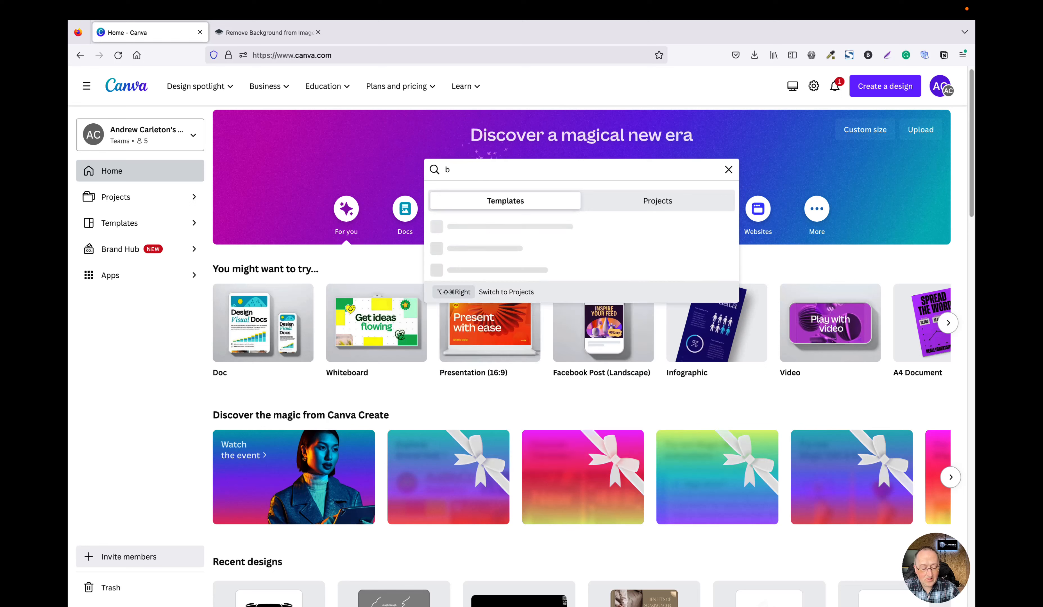
pyautogui.write('eauty')
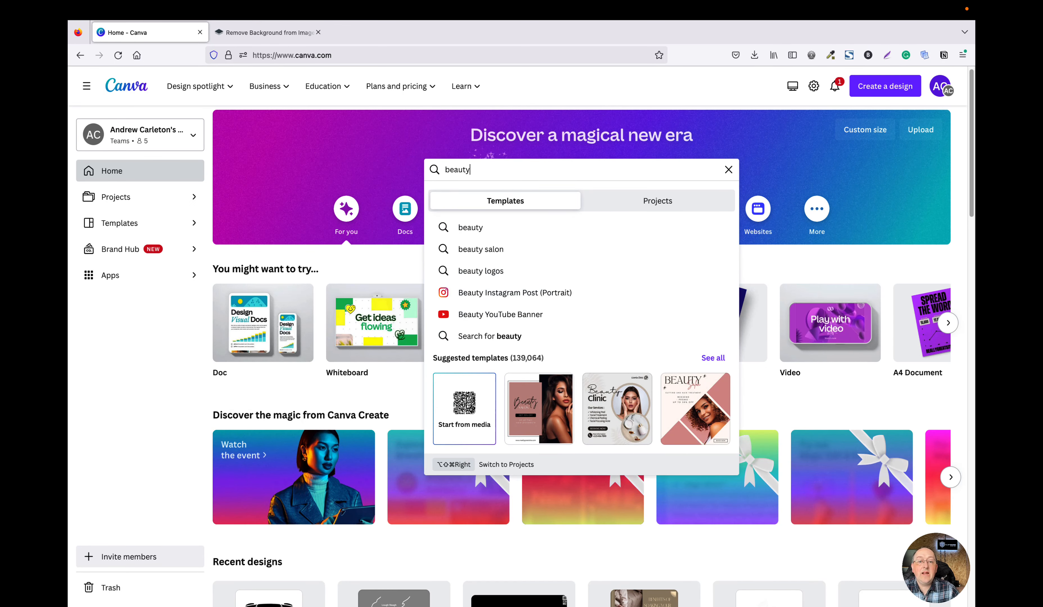
pyautogui.press('Return')
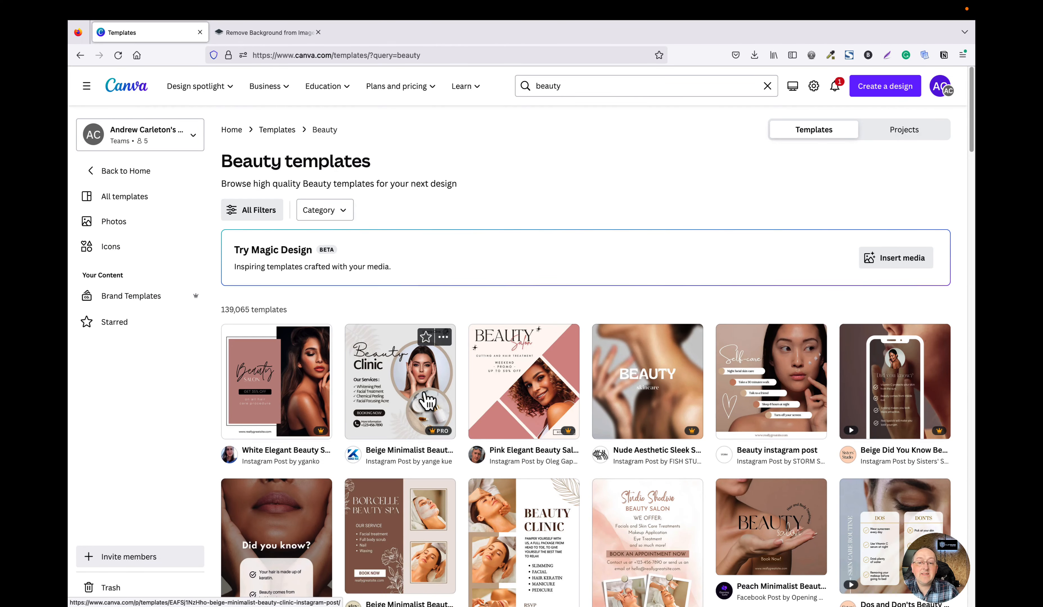
# Browse through the beauty template results.
pyautogui.scroll(-1, 427, 401)
pyautogui.scroll(-5, 428, 400)
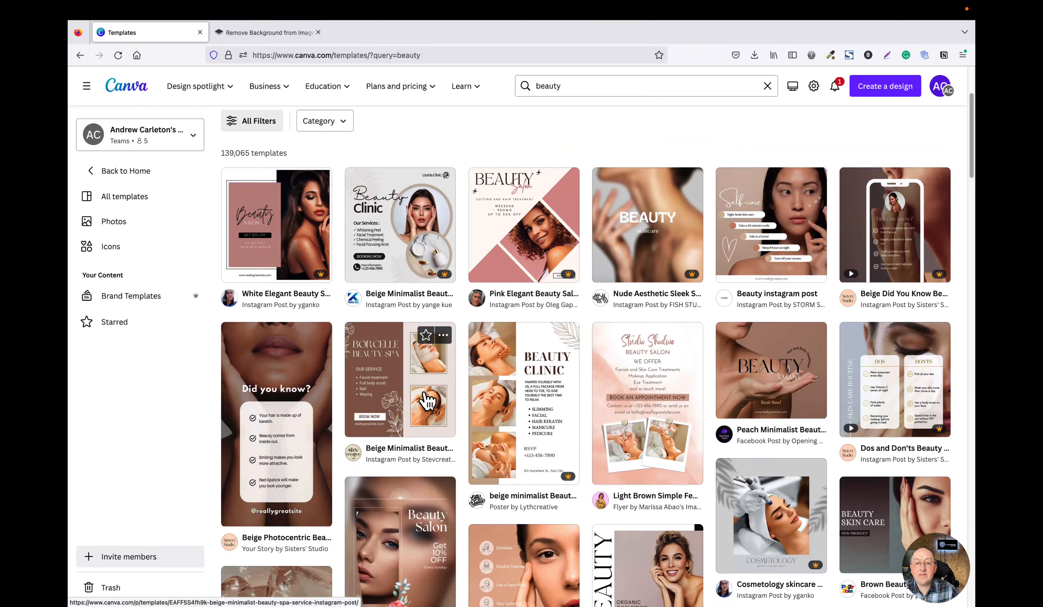
pyautogui.scroll(-5, 428, 403)
pyautogui.scroll(10, 428, 403)
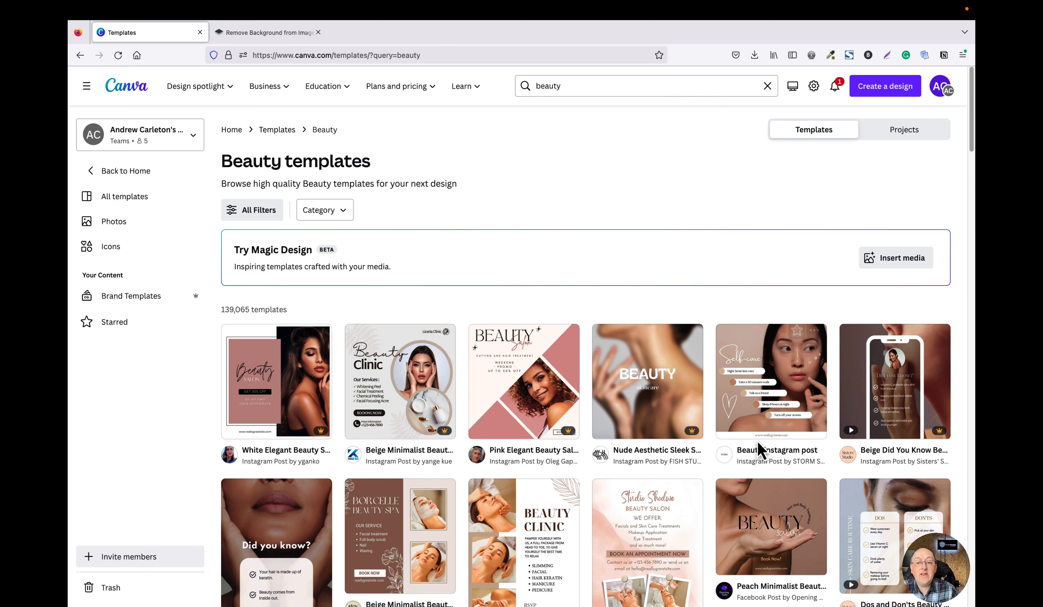
pyautogui.scroll(-3, 809, 449)
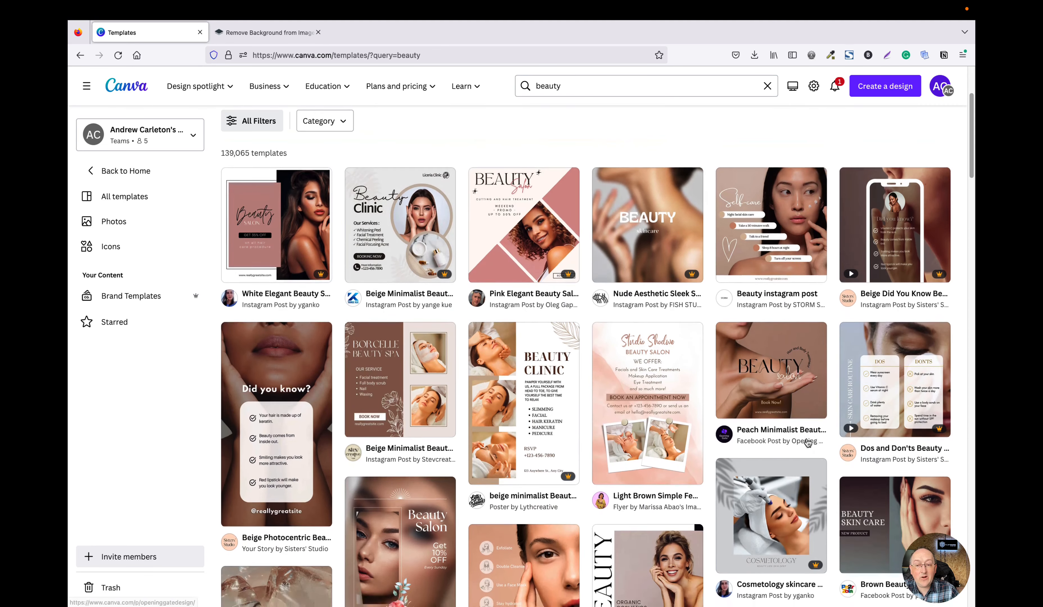
pyautogui.scroll(-1, 786, 450)
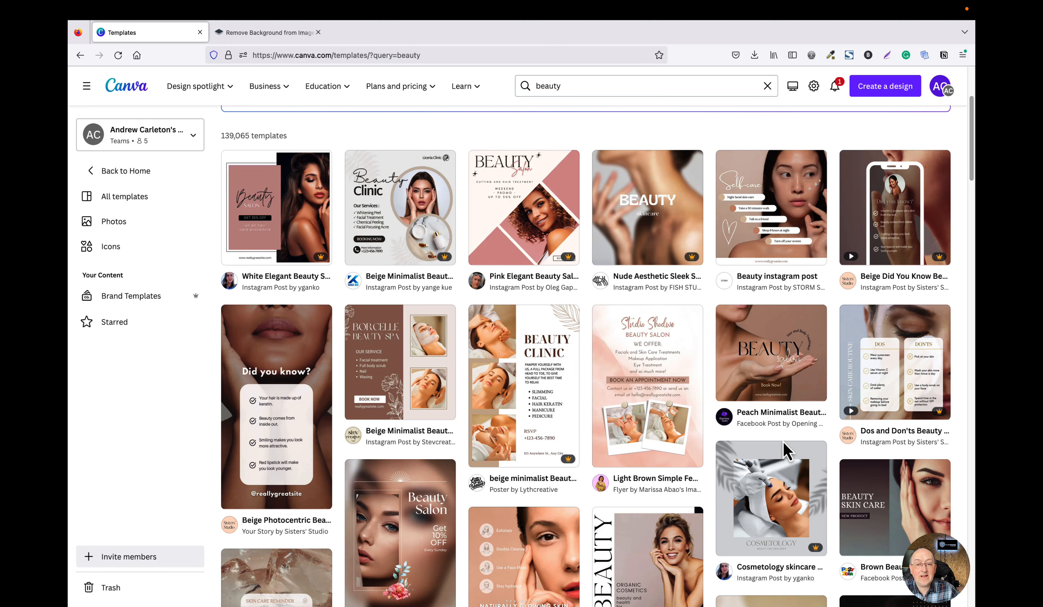
pyautogui.scroll(-1, 784, 443)
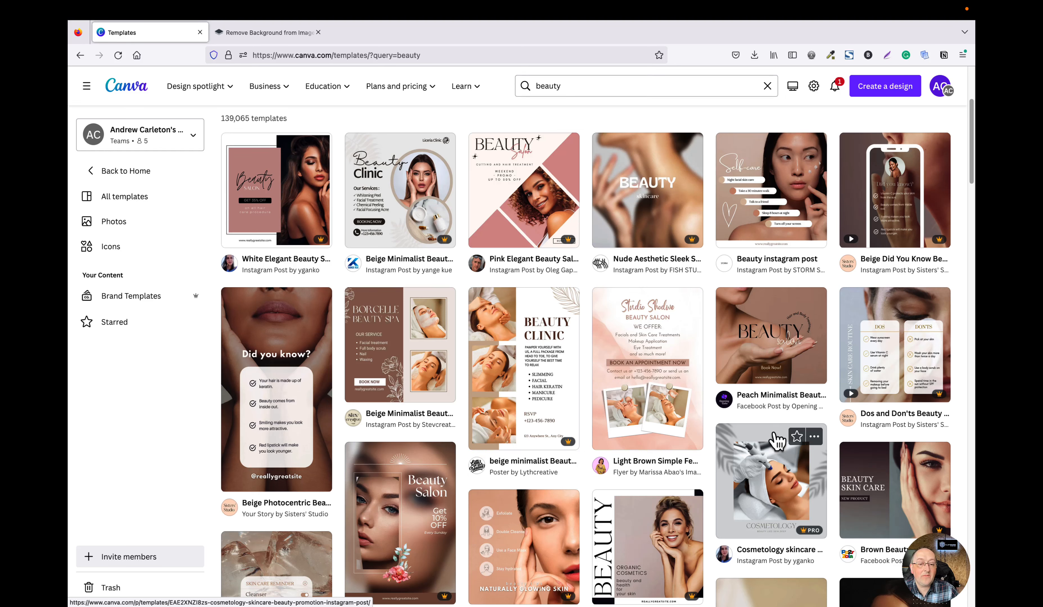
pyautogui.scroll(-1, 672, 446)
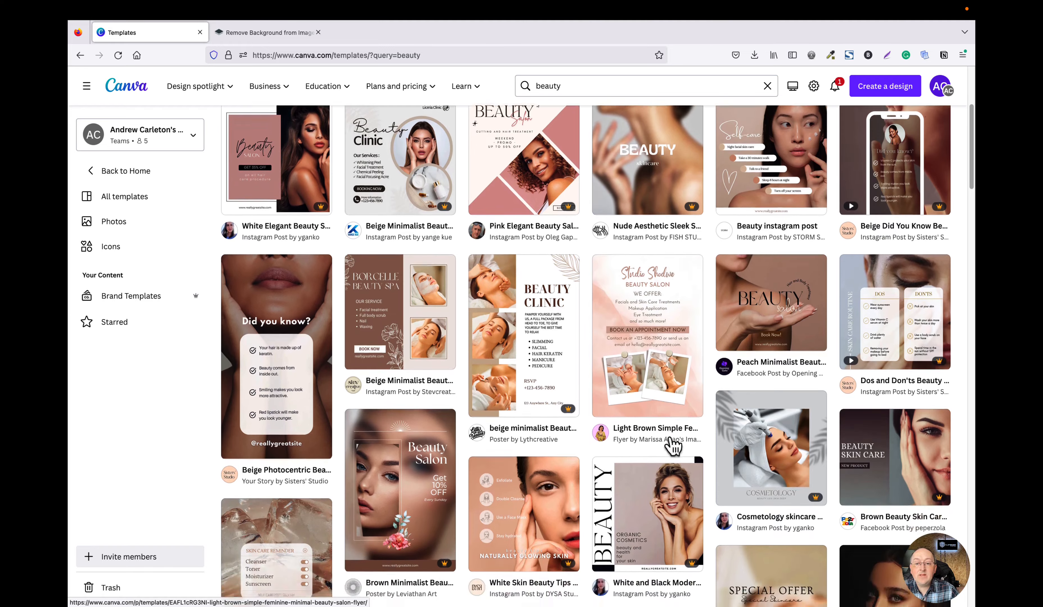
pyautogui.scroll(-4, 705, 392)
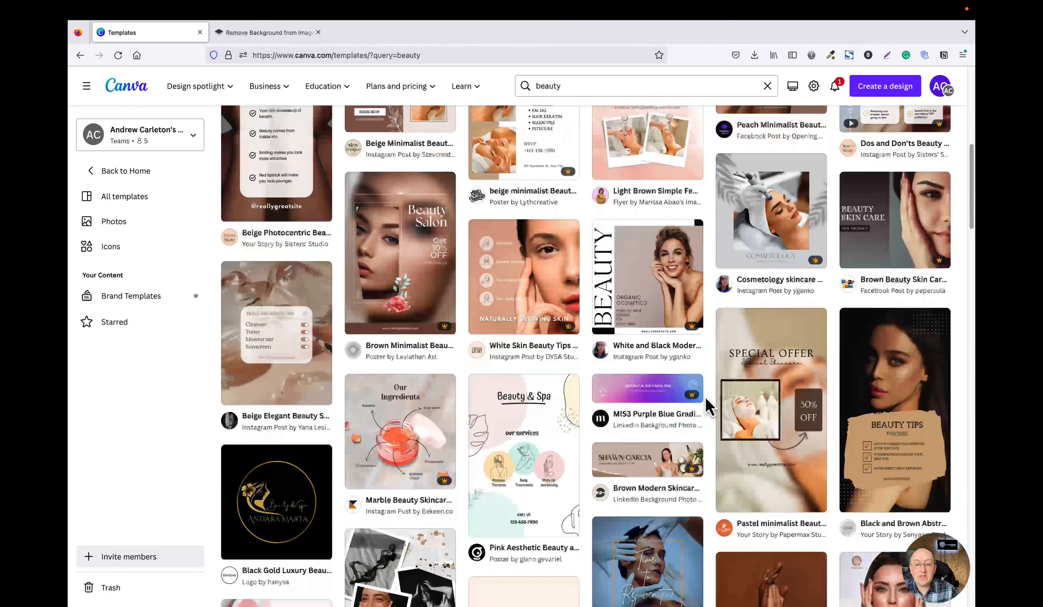
pyautogui.scroll(-2, 709, 406)
pyautogui.scroll(-5, 708, 406)
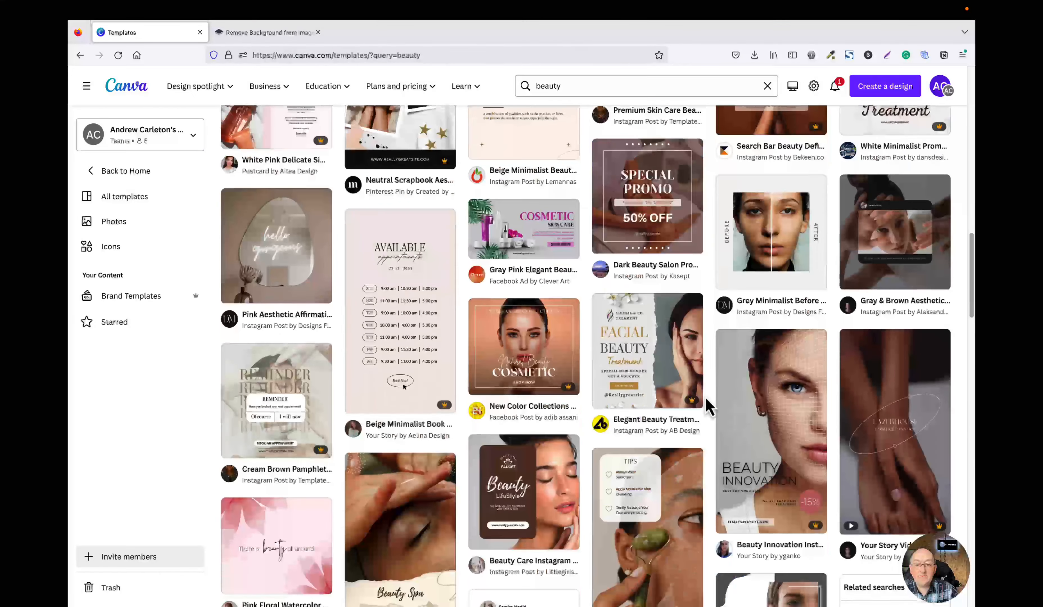
pyautogui.scroll(-11, 755, 449)
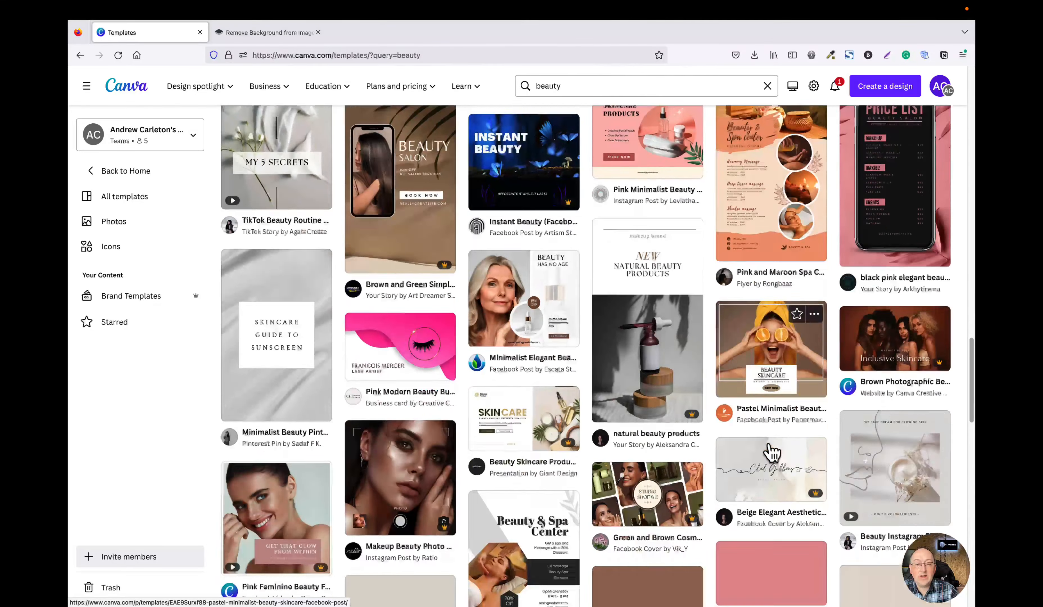
pyautogui.scroll(-4, 772, 453)
pyautogui.scroll(-3, 771, 452)
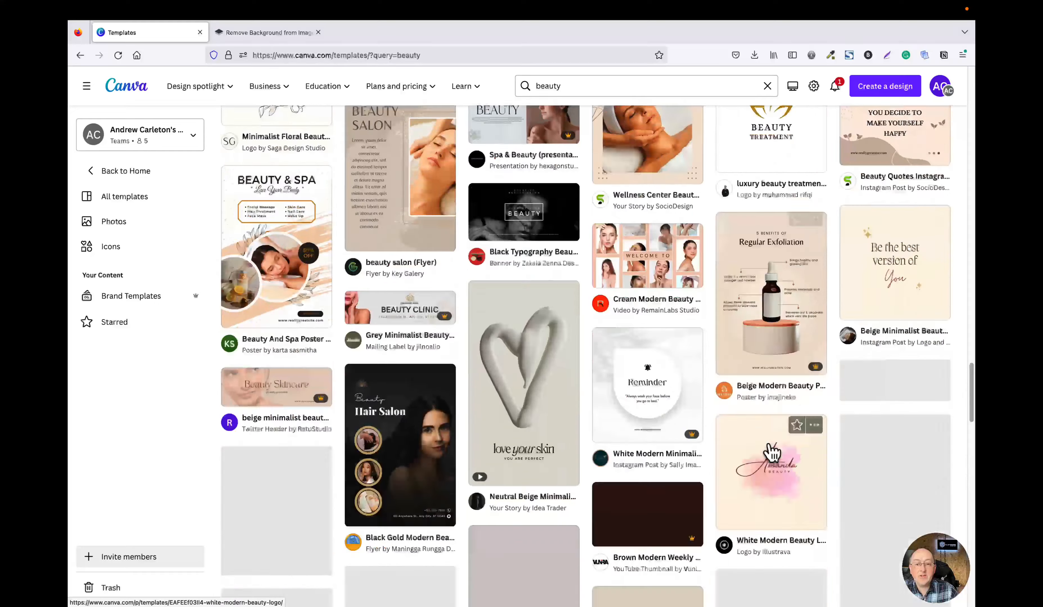
pyautogui.scroll(-6, 772, 452)
pyautogui.scroll(-7, 772, 453)
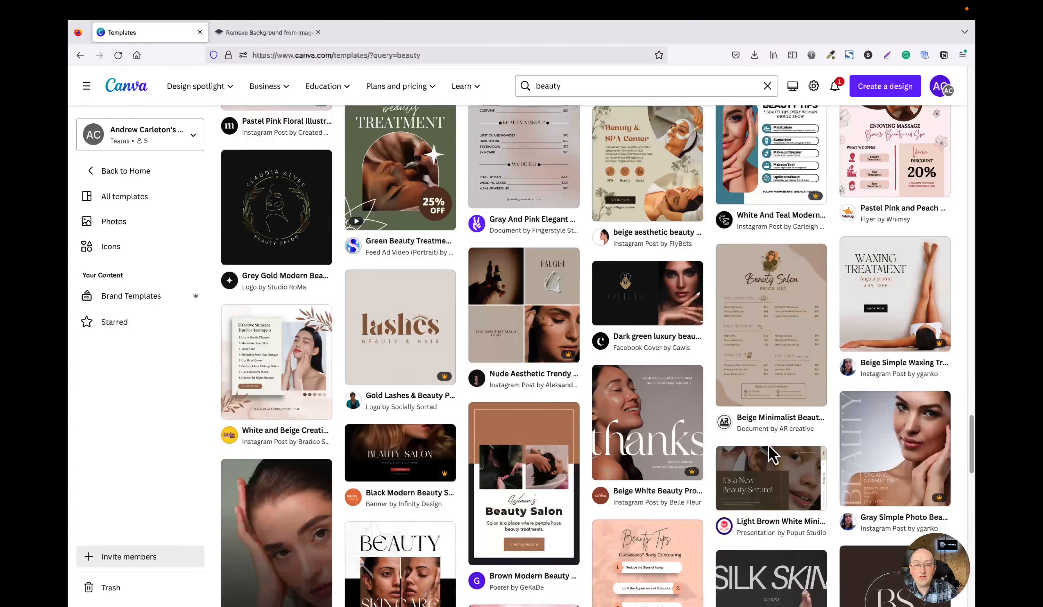
pyautogui.scroll(-1, 772, 453)
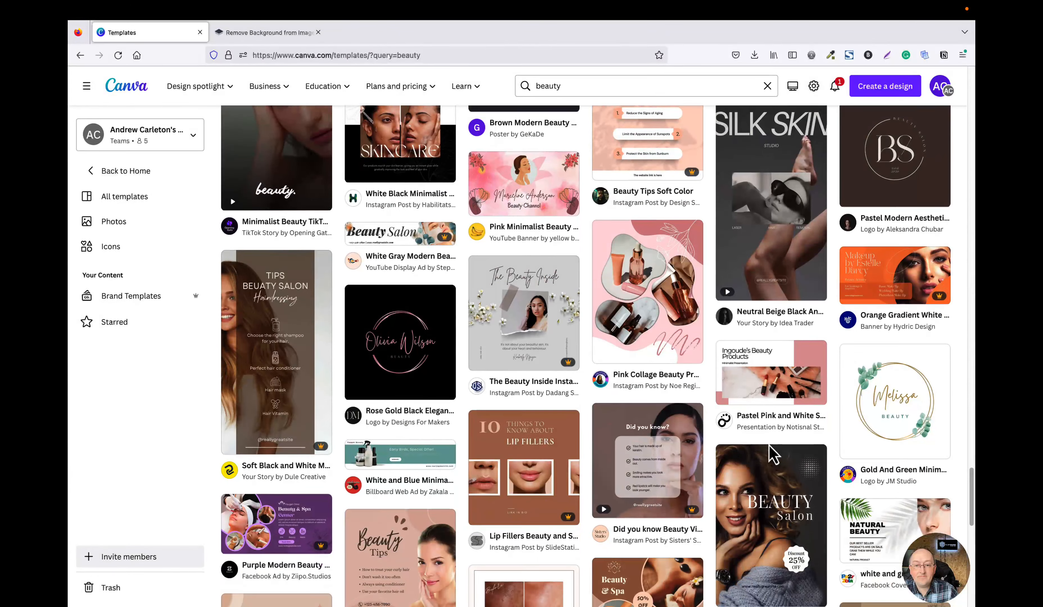
pyautogui.scroll(-2, 770, 447)
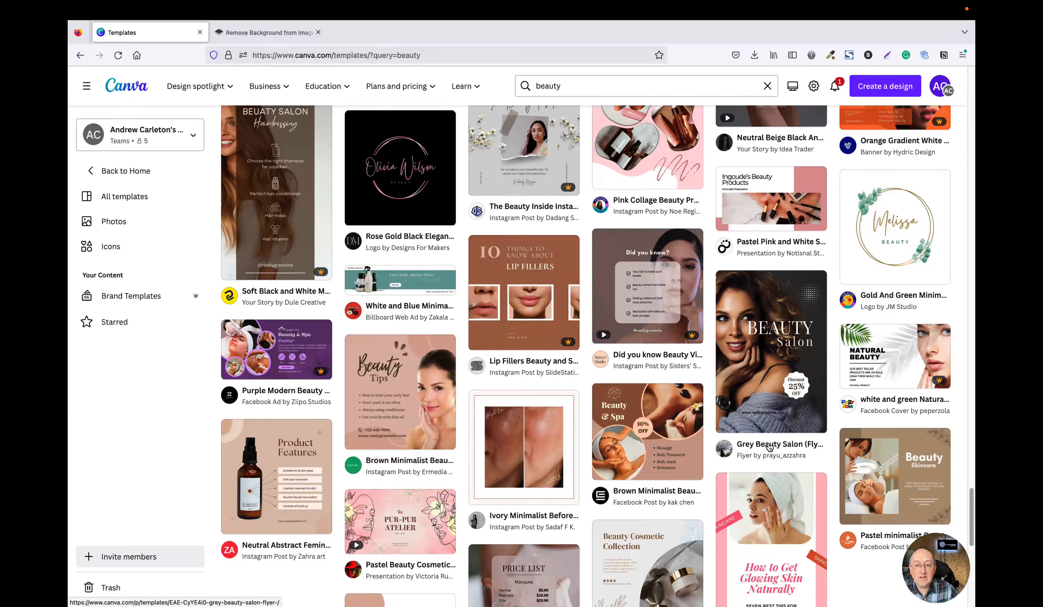
pyautogui.scroll(-2, 770, 447)
pyautogui.scroll(-3, 769, 447)
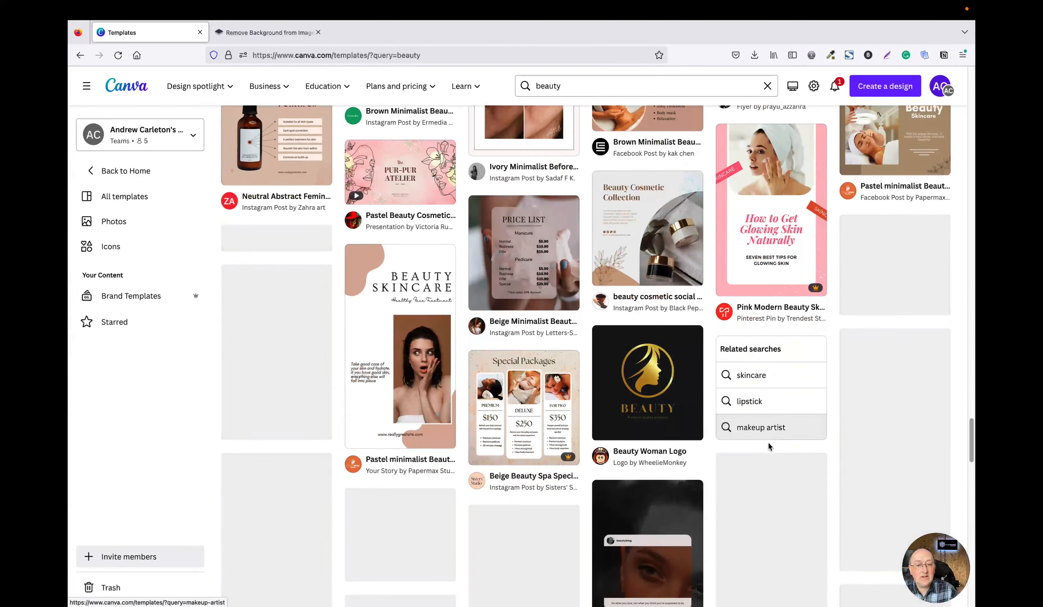
pyautogui.scroll(-8, 770, 446)
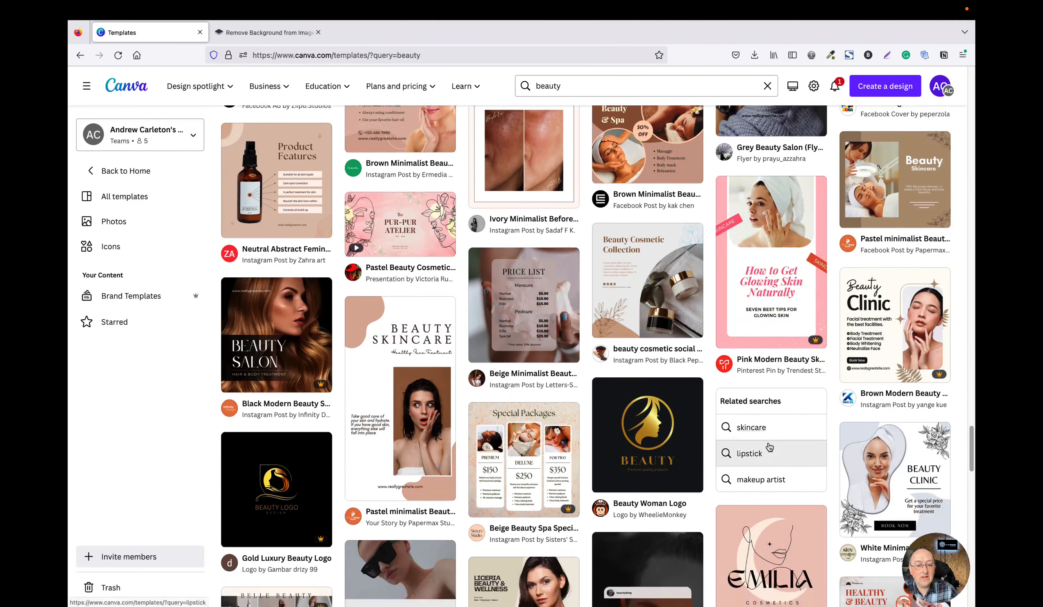
pyautogui.scroll(-2, 770, 447)
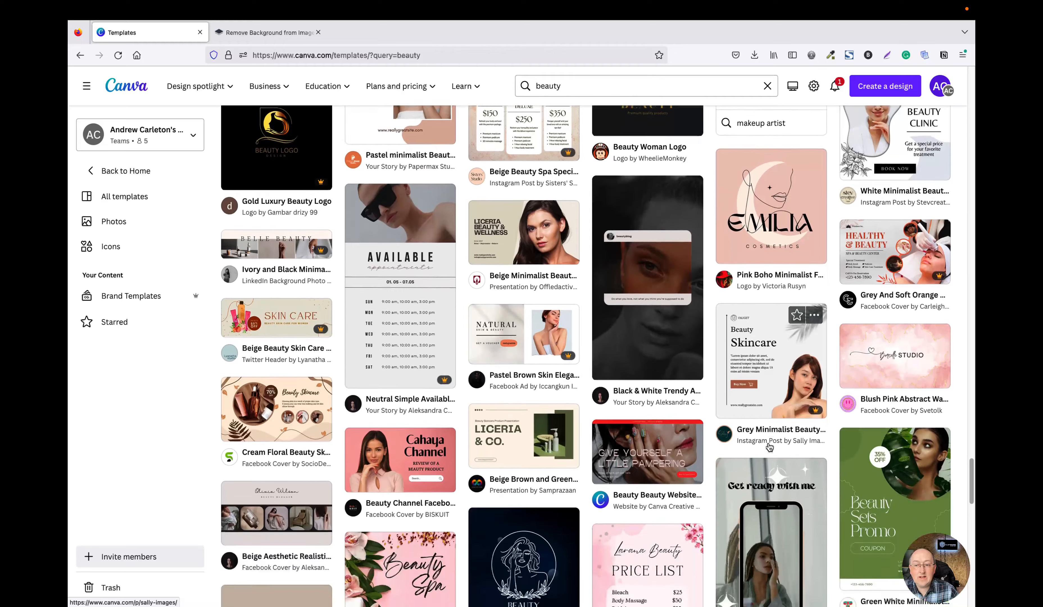
# Open the Beige Beauty Spa Special Packages Instagram Post template and start customising it.
pyautogui.scroll(5, 598, 388)
pyautogui.scroll(1, 549, 358)
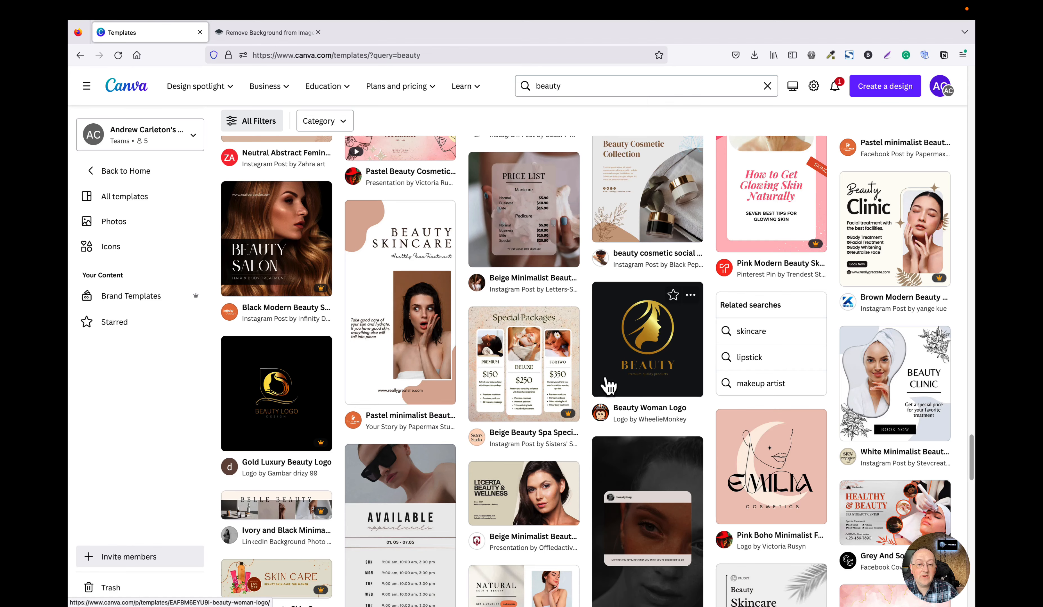
pyautogui.click(542, 369)
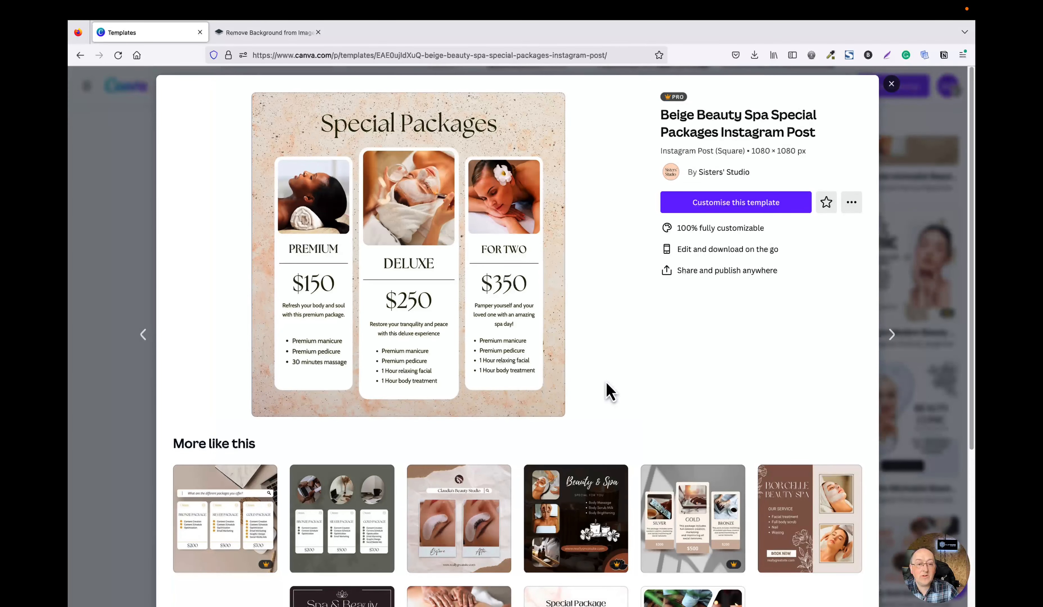
pyautogui.click(755, 209)
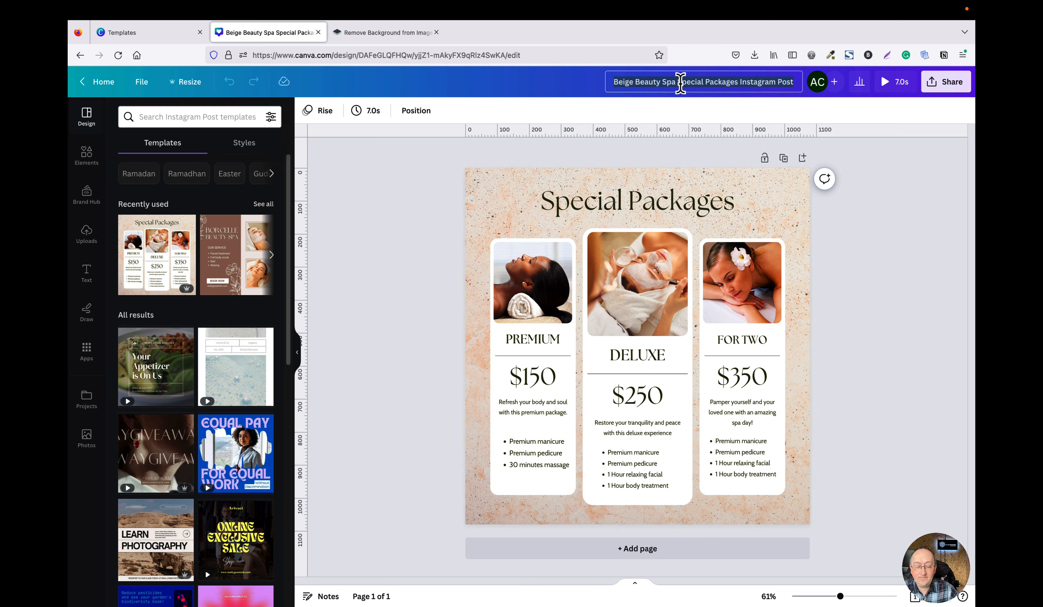
# Rename the design as Beauty Test.
pyautogui.click(681, 83)
pyautogui.write('Beauty Test')
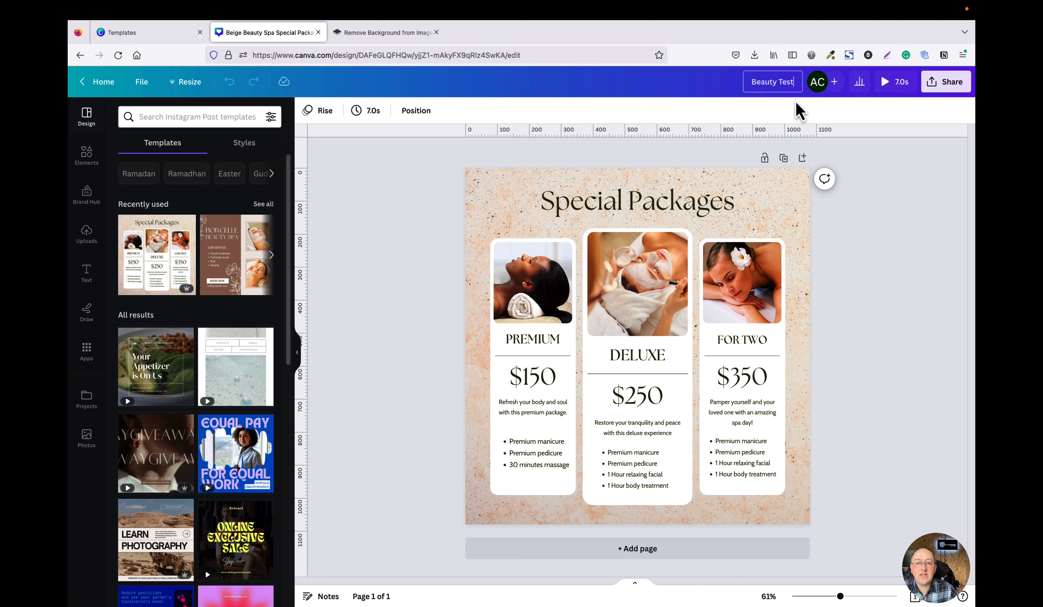
pyautogui.click(894, 316)
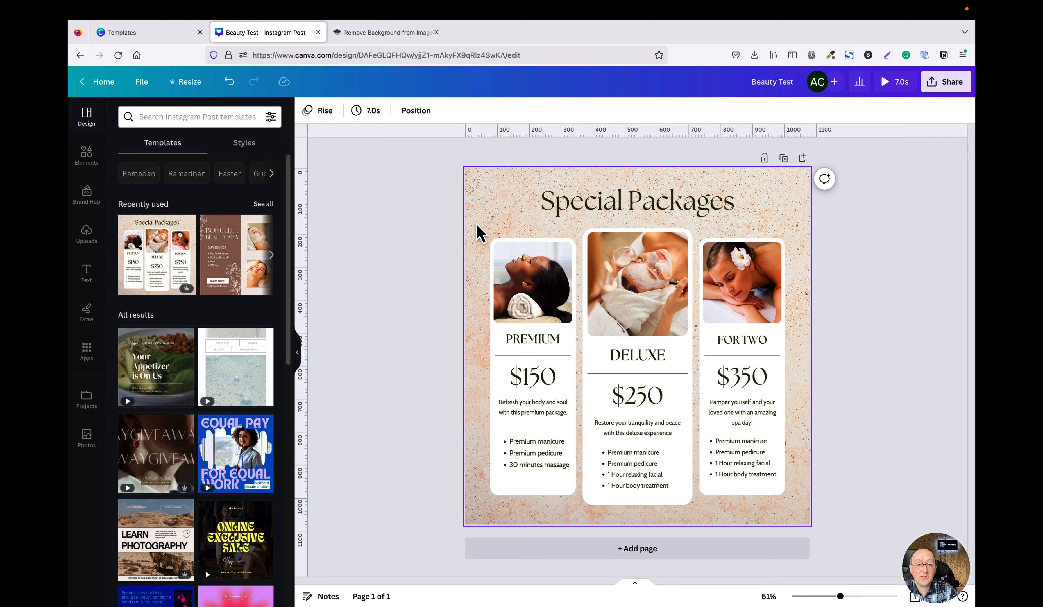
# Delete the textured background photo and set the page background colour to purple.
pyautogui.click(488, 206)
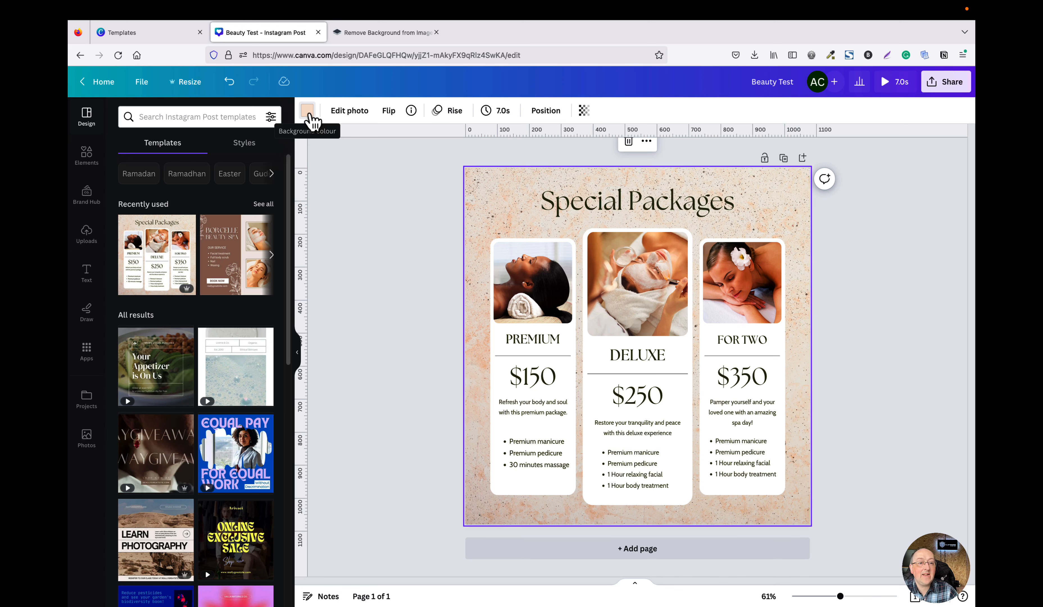
pyautogui.click(312, 115)
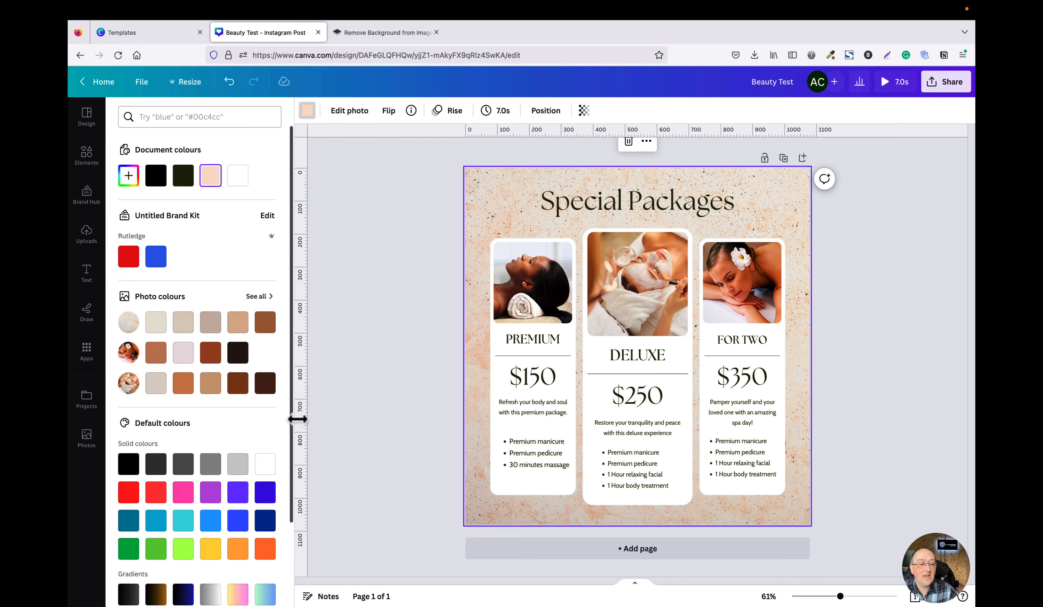
pyautogui.scroll(-1, 259, 509)
pyautogui.scroll(-3, 264, 513)
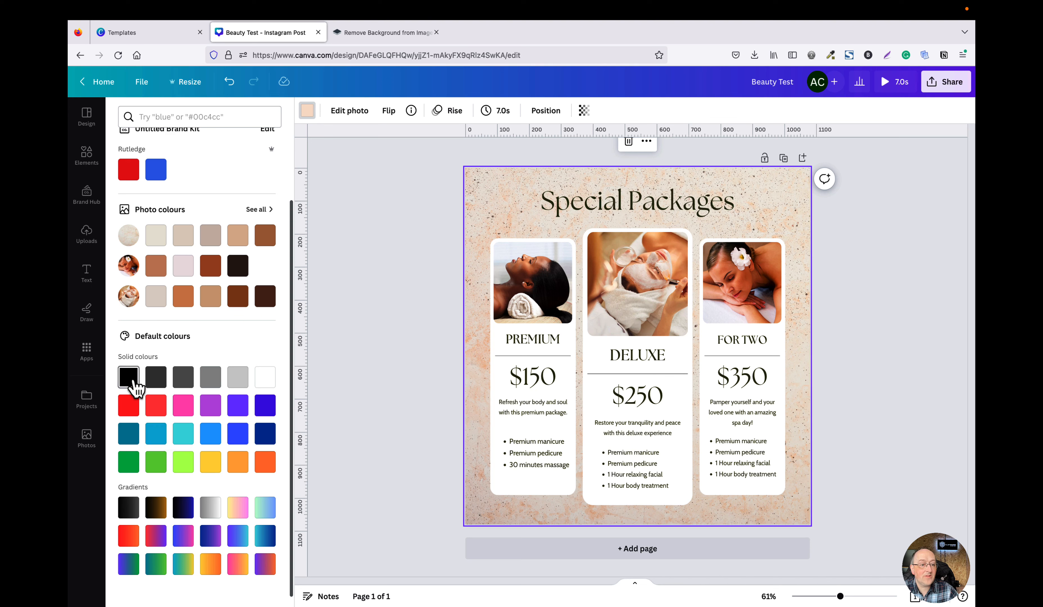
pyautogui.click(131, 379)
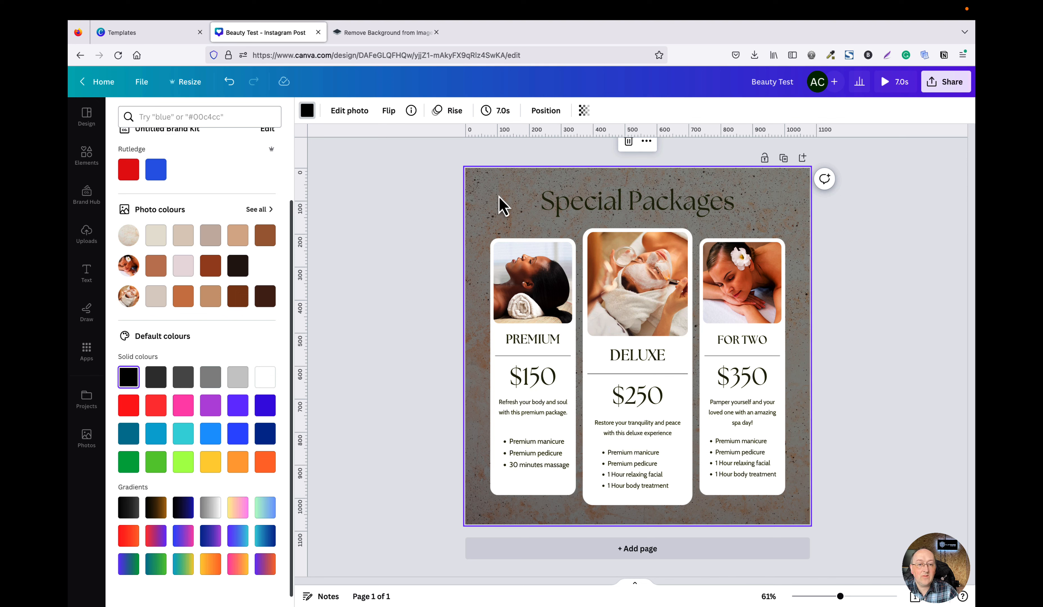
pyautogui.press('Delete')
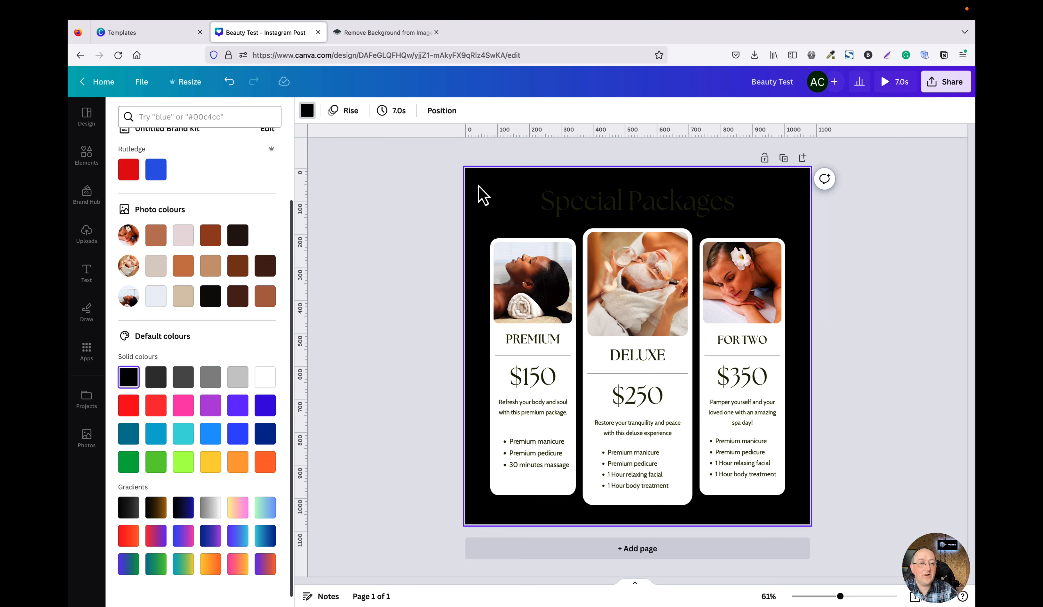
pyautogui.scroll(-1, 253, 459)
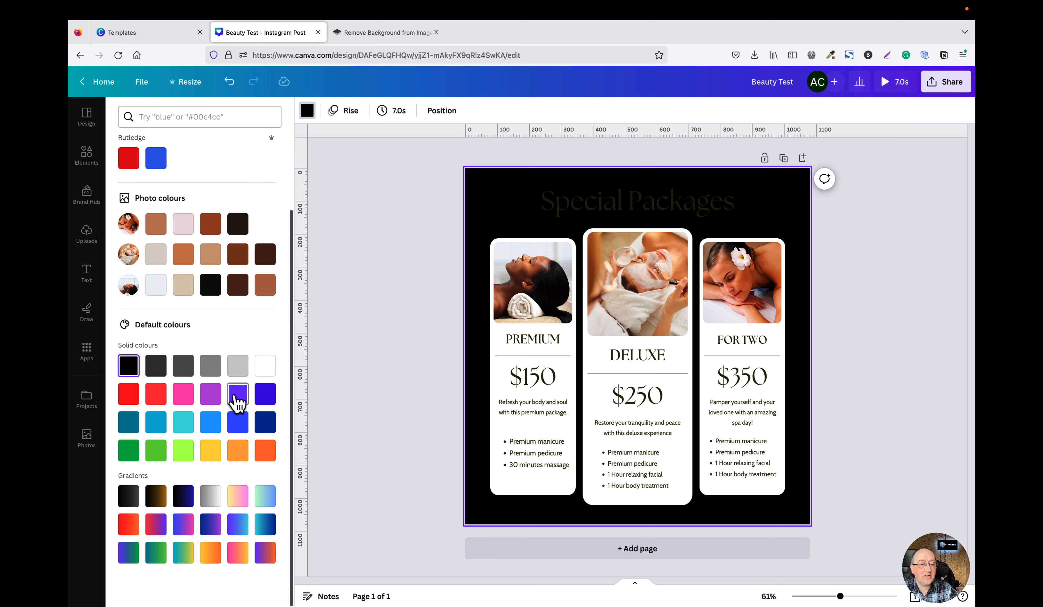
pyautogui.click(237, 398)
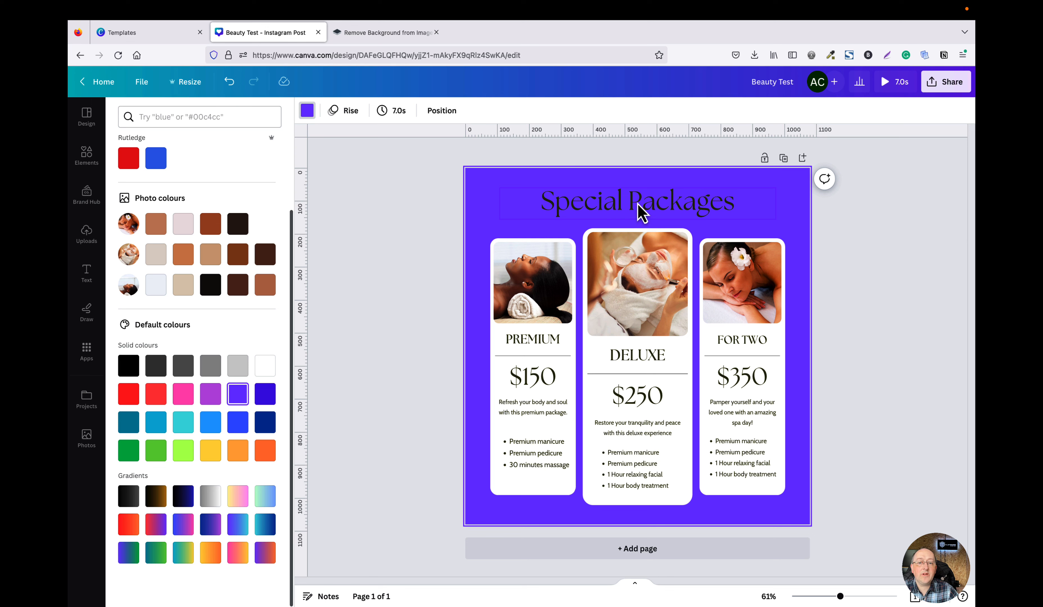
# Change the Special Packages title font to League Spartan.
pyautogui.click(626, 205)
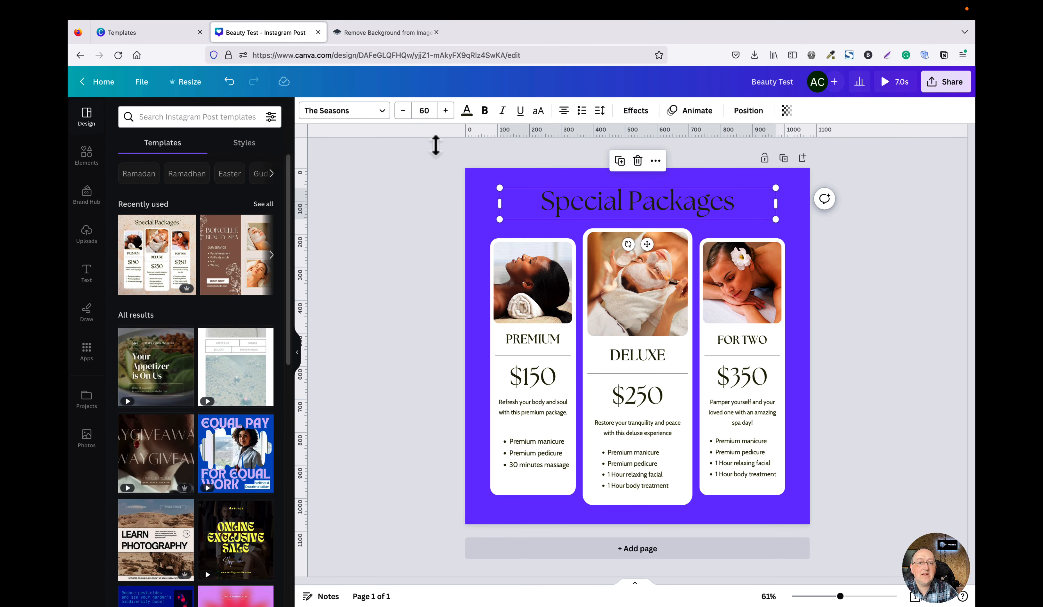
pyautogui.click(382, 116)
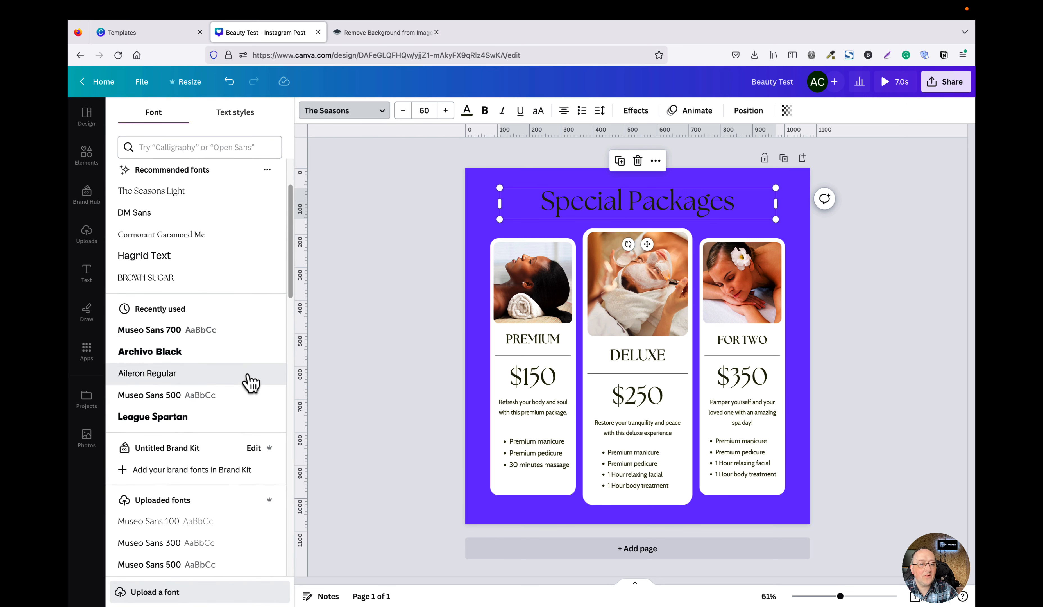
pyautogui.click(232, 426)
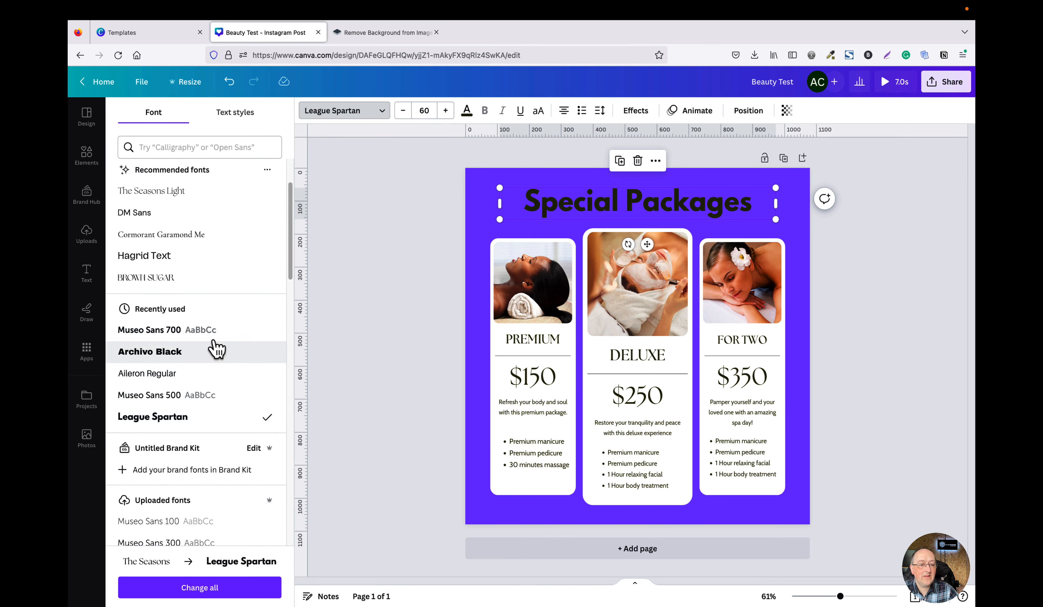
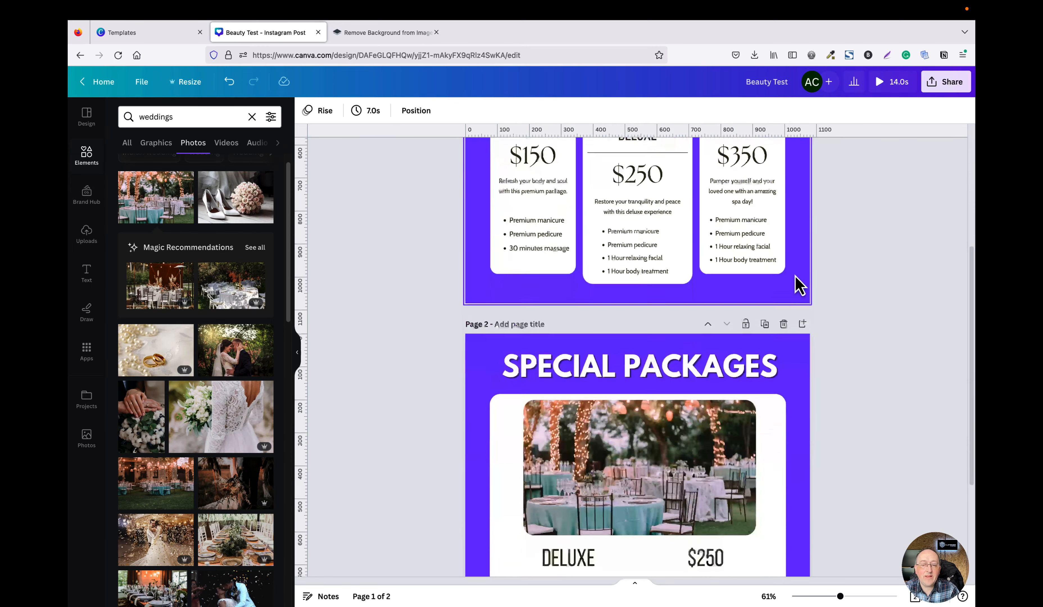
pyautogui.scroll(-2, 798, 285)
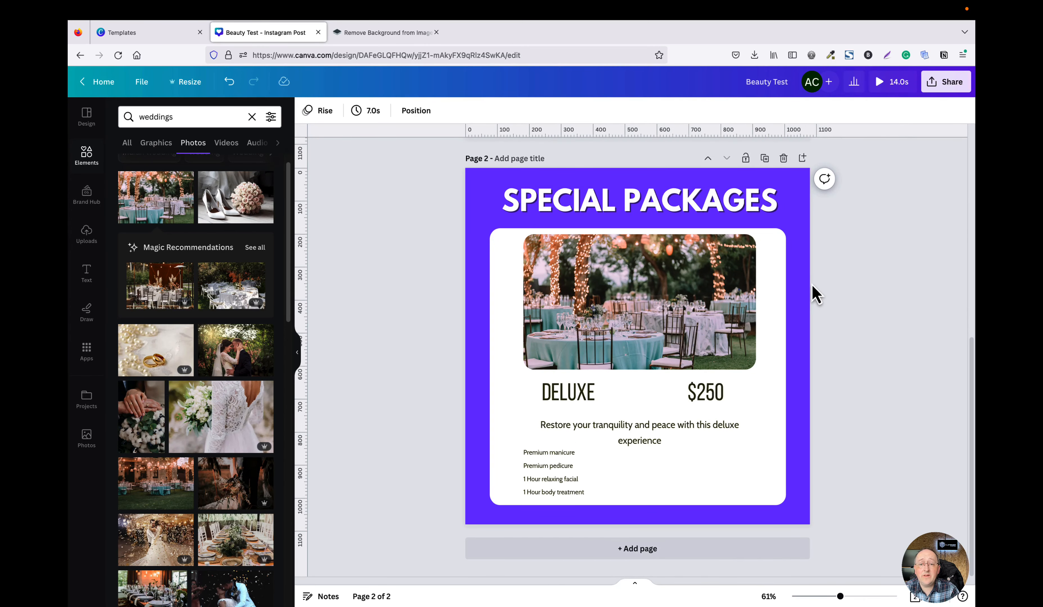
# Toggle uppercase on the Special Packages title on page 2 and open its spacing settings.
pyautogui.click(796, 226)
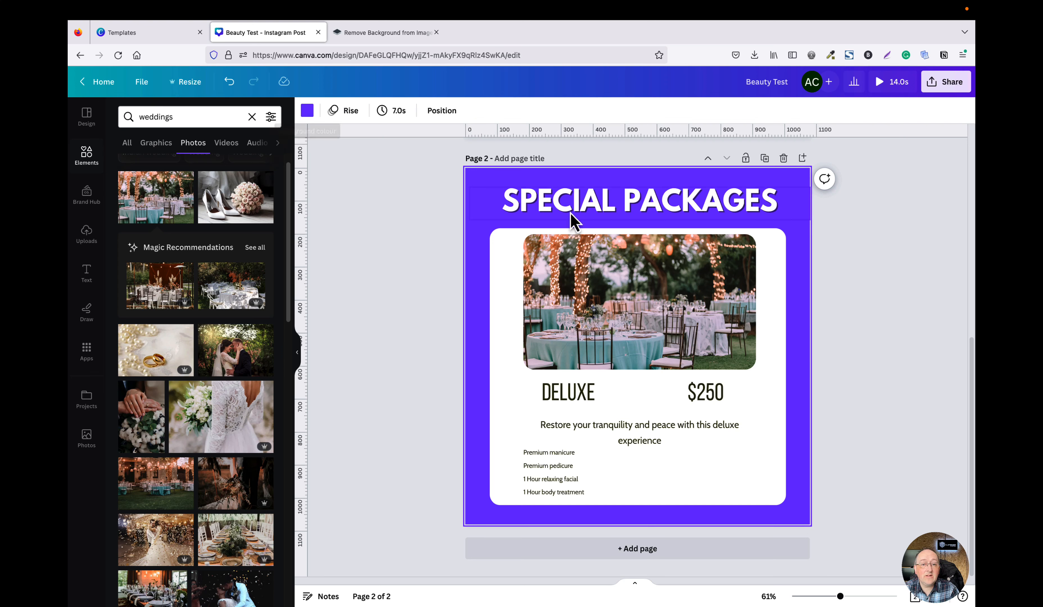
pyautogui.click(623, 217)
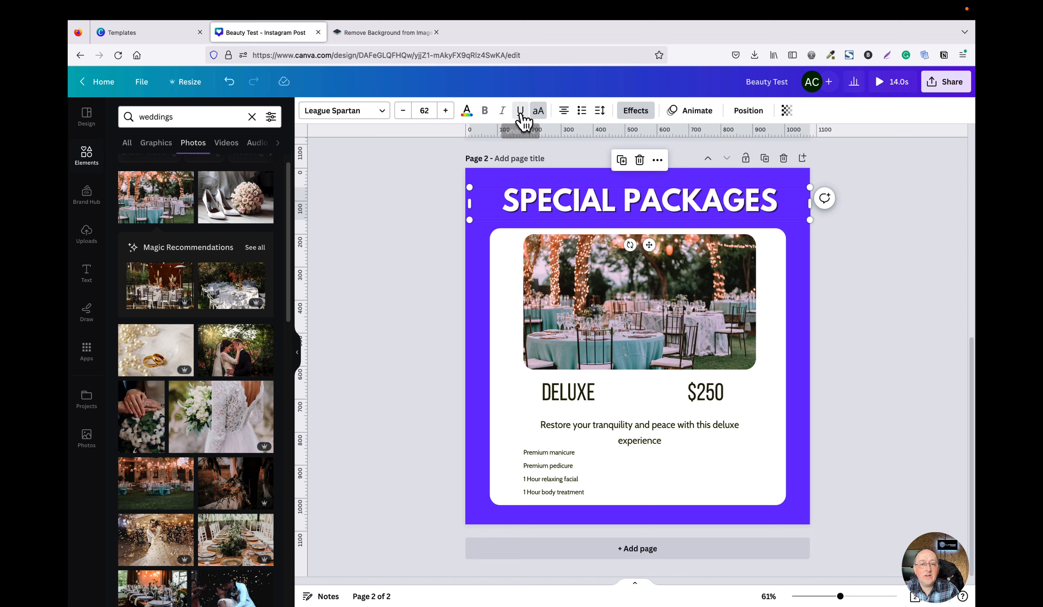
pyautogui.click(539, 112)
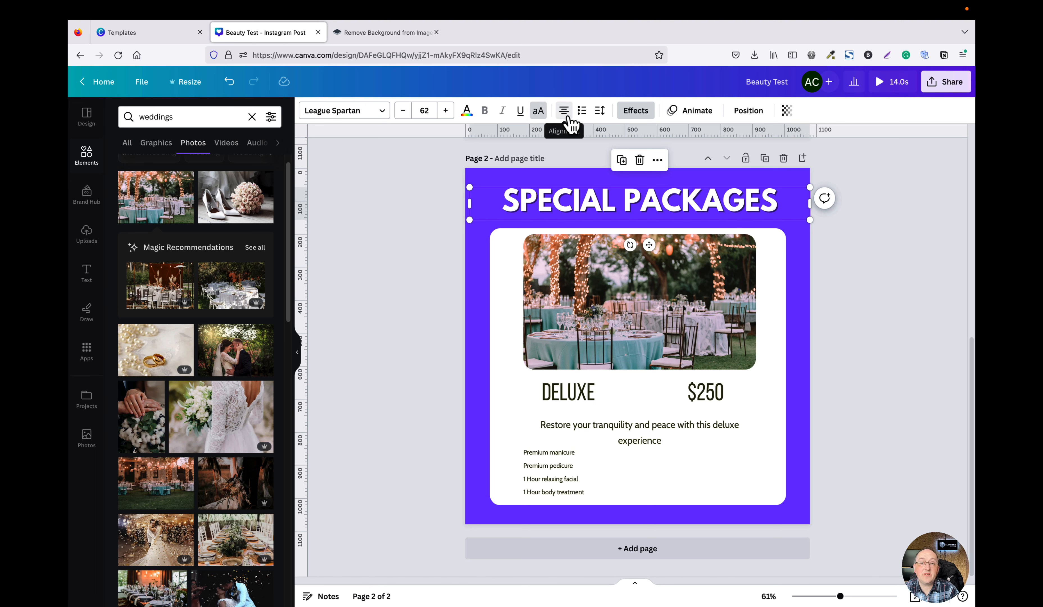
pyautogui.click(601, 112)
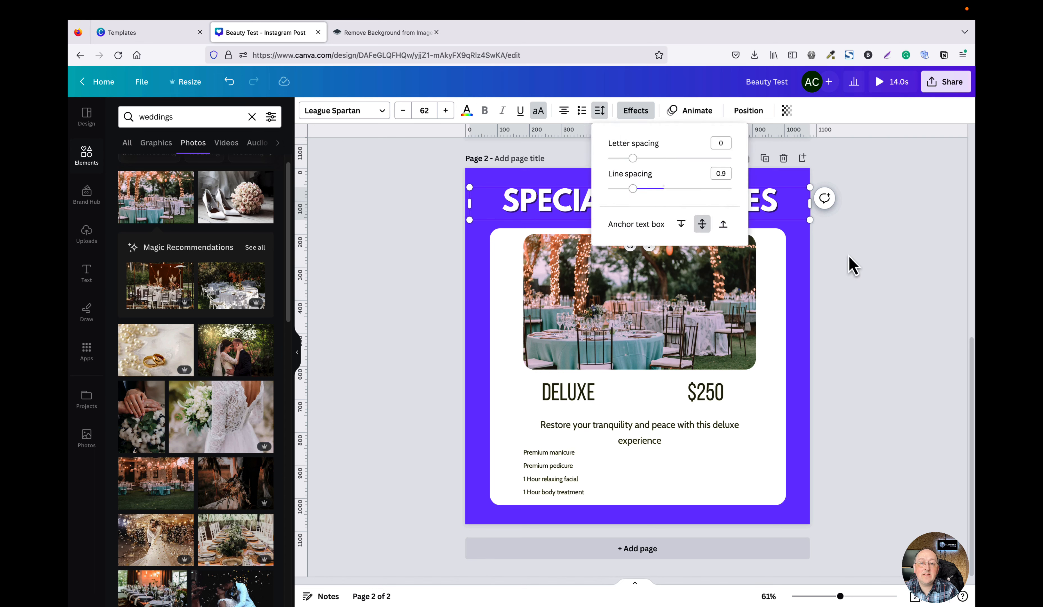
pyautogui.click(855, 267)
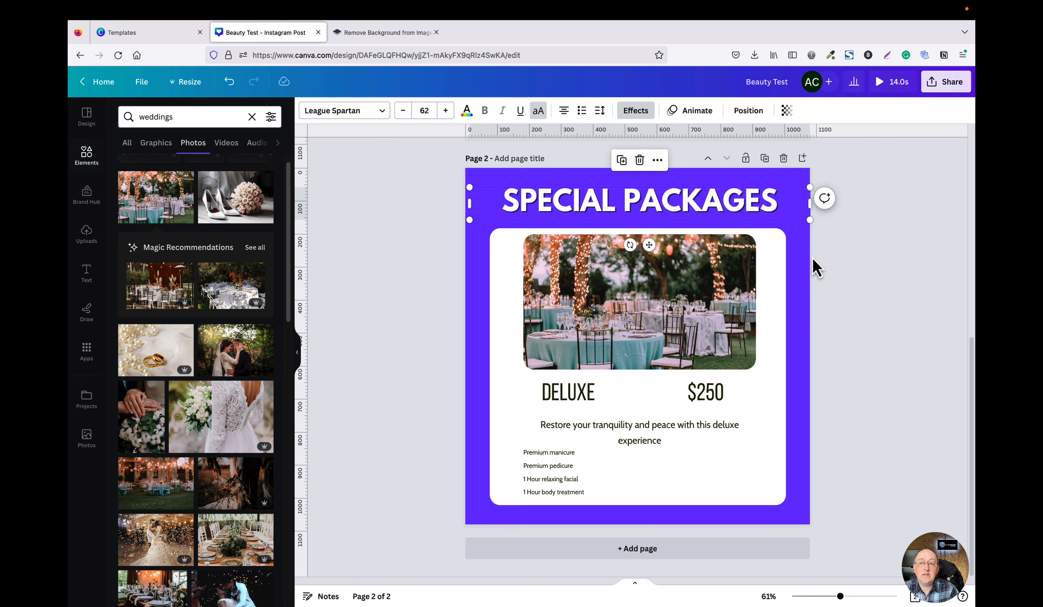
pyautogui.scroll(5, 909, 211)
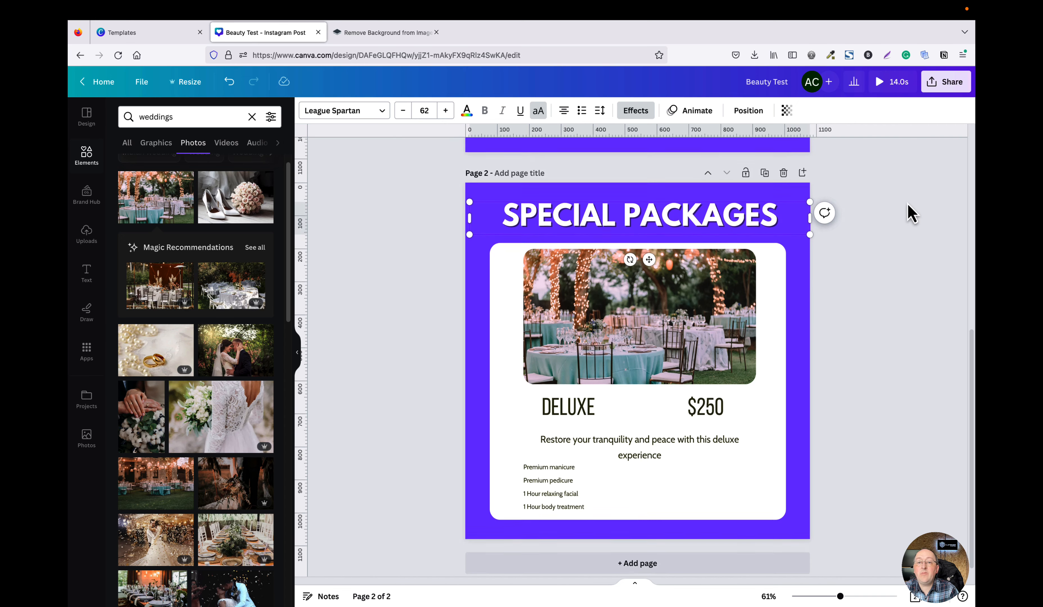
pyautogui.scroll(-5, 909, 210)
pyautogui.scroll(1, 910, 212)
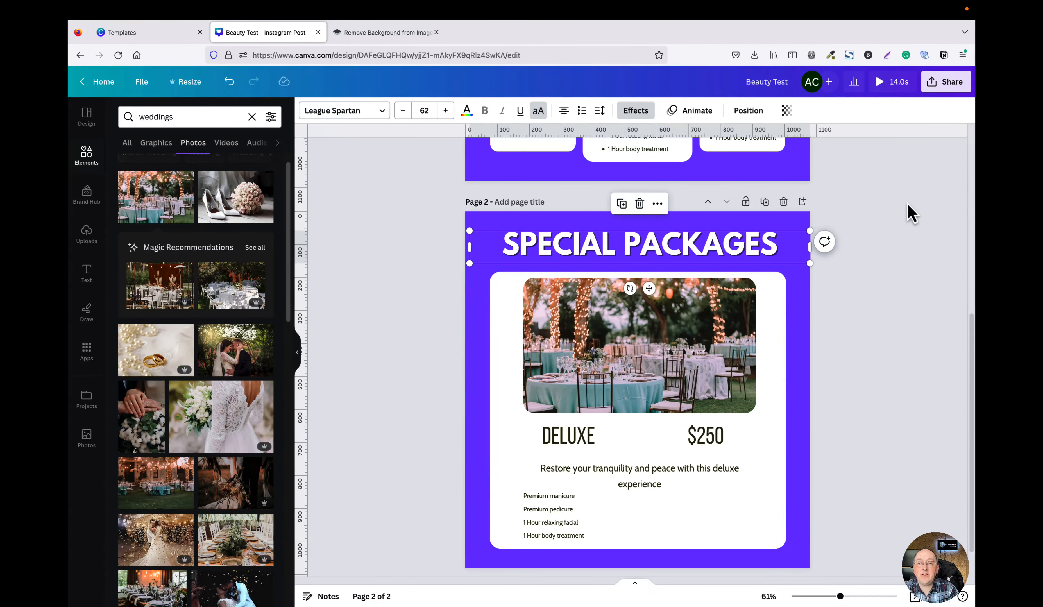
pyautogui.click(908, 206)
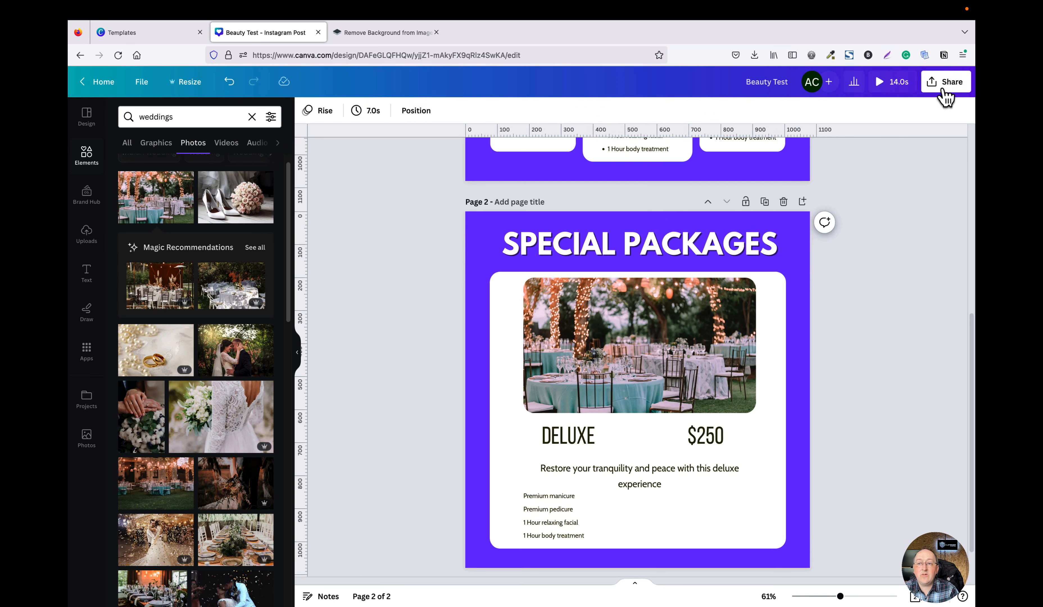
# Open the design's download options and set the file type to PNG.
pyautogui.click(945, 84)
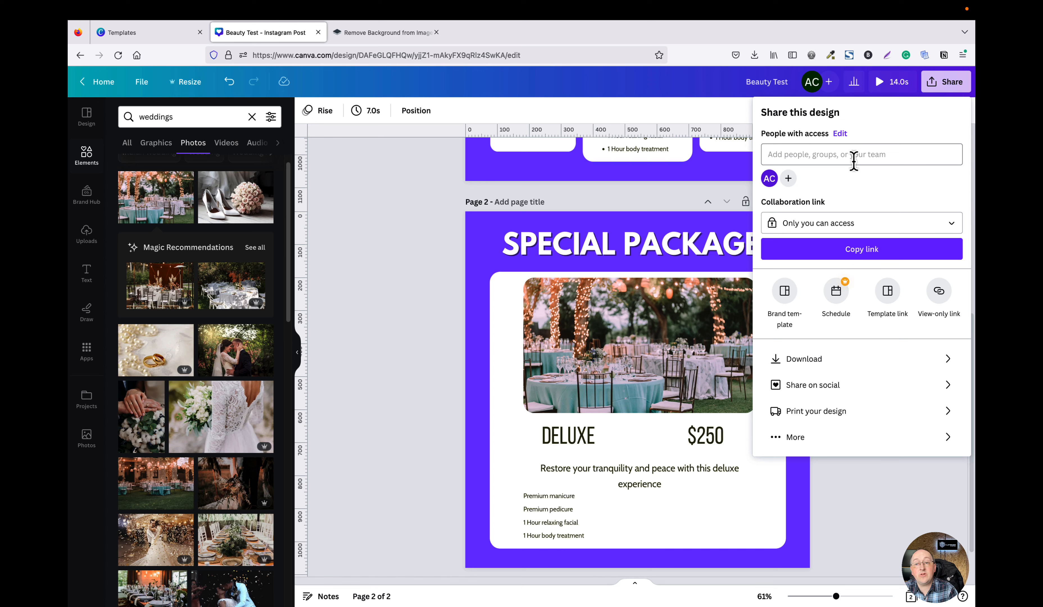
pyautogui.click(797, 157)
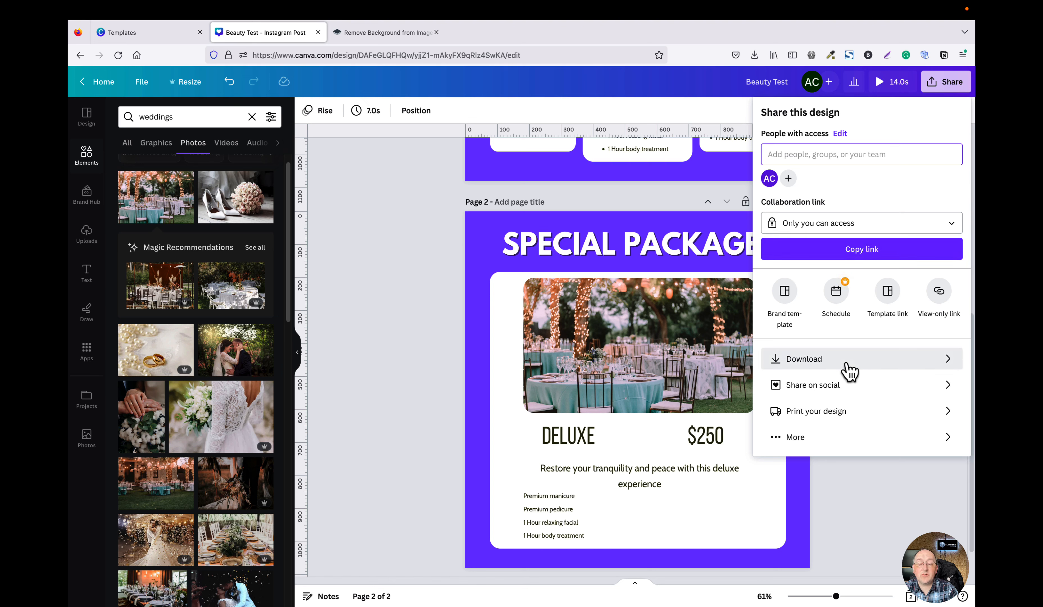
pyautogui.click(808, 367)
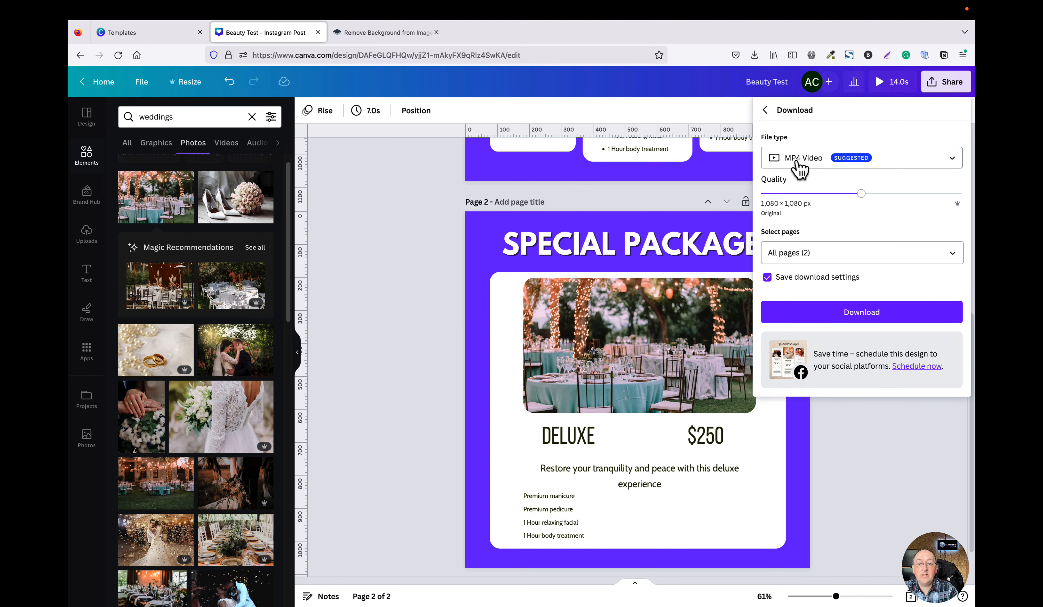
pyautogui.click(894, 164)
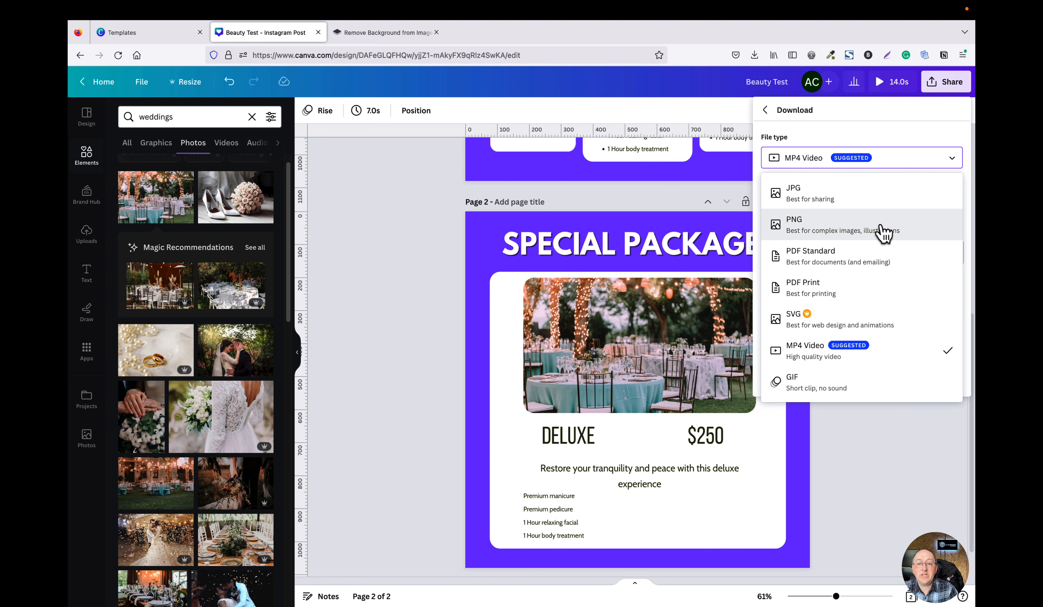
pyautogui.click(883, 233)
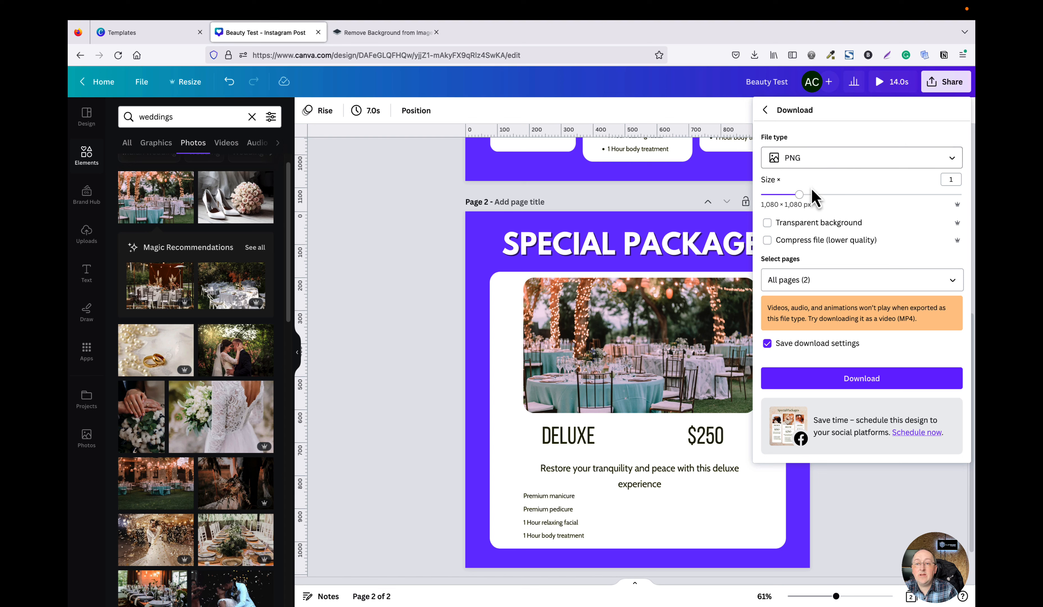
pyautogui.click(855, 167)
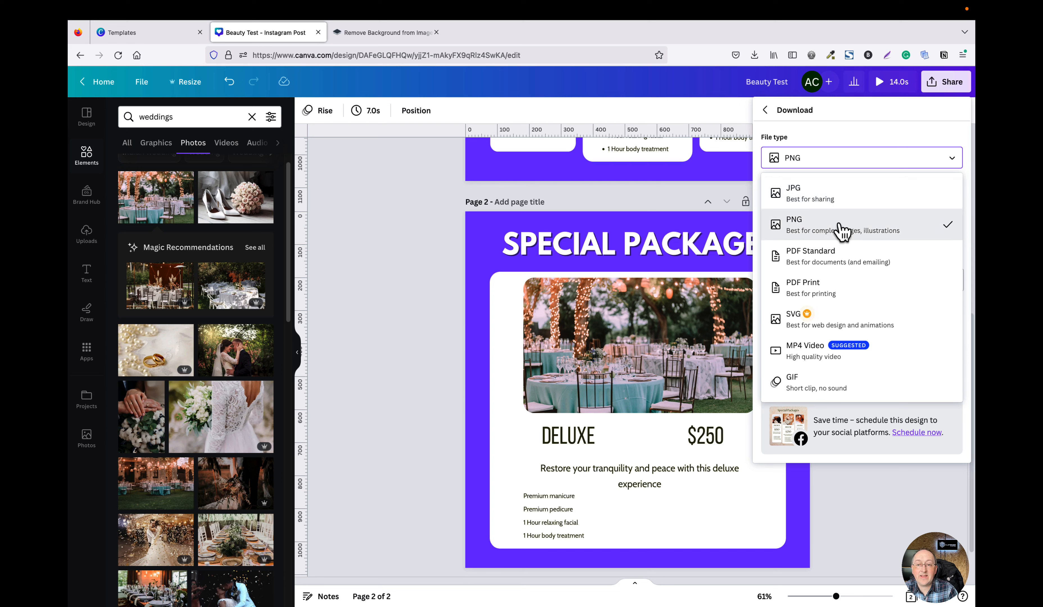
pyautogui.click(849, 235)
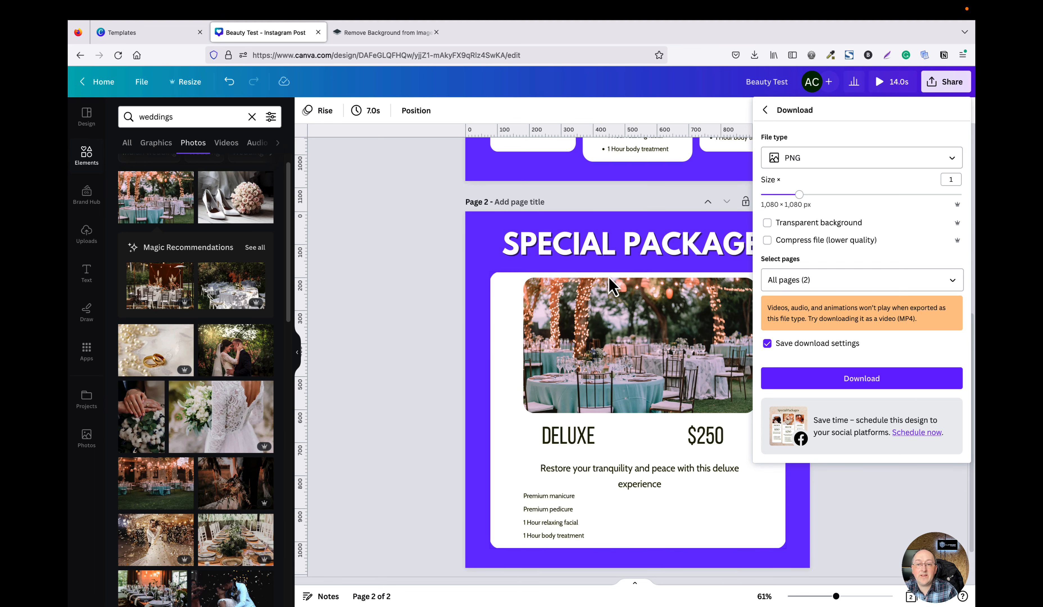
# Limit the download to page 2 only and download it as PNG.
pyautogui.click(869, 284)
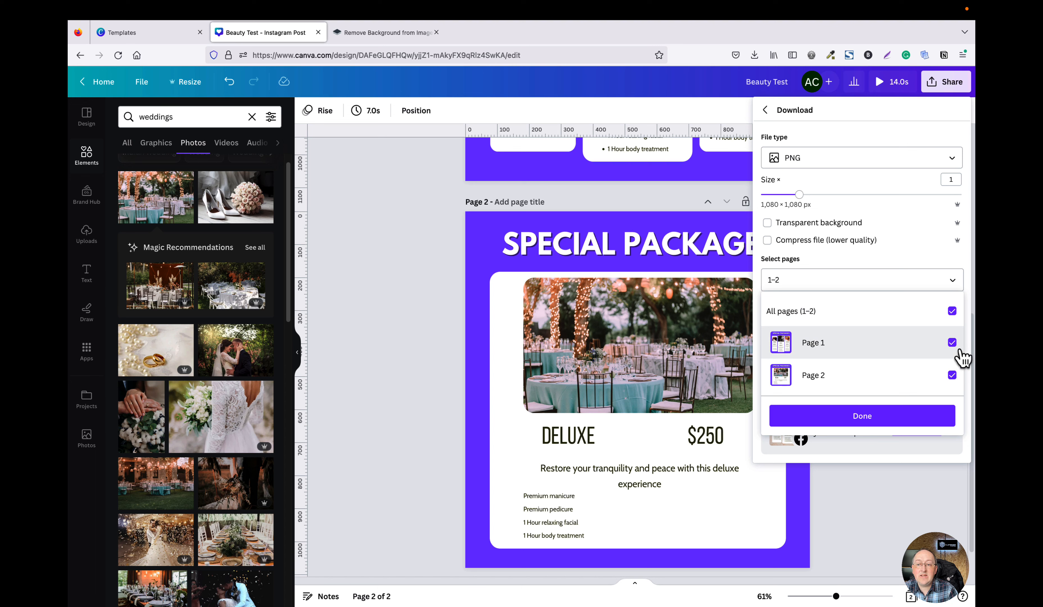
pyautogui.click(953, 344)
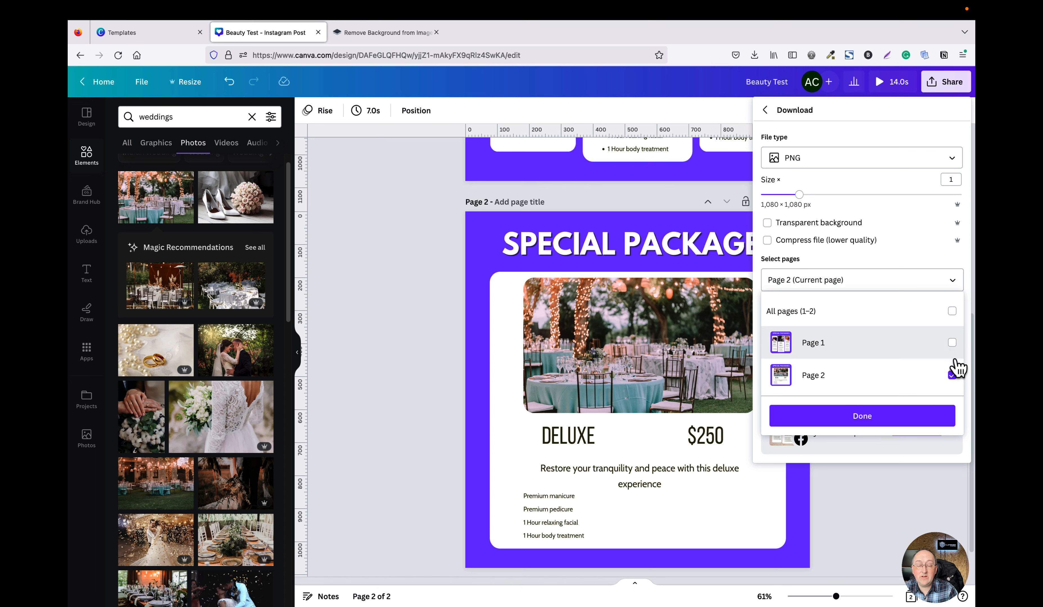
pyautogui.click(902, 421)
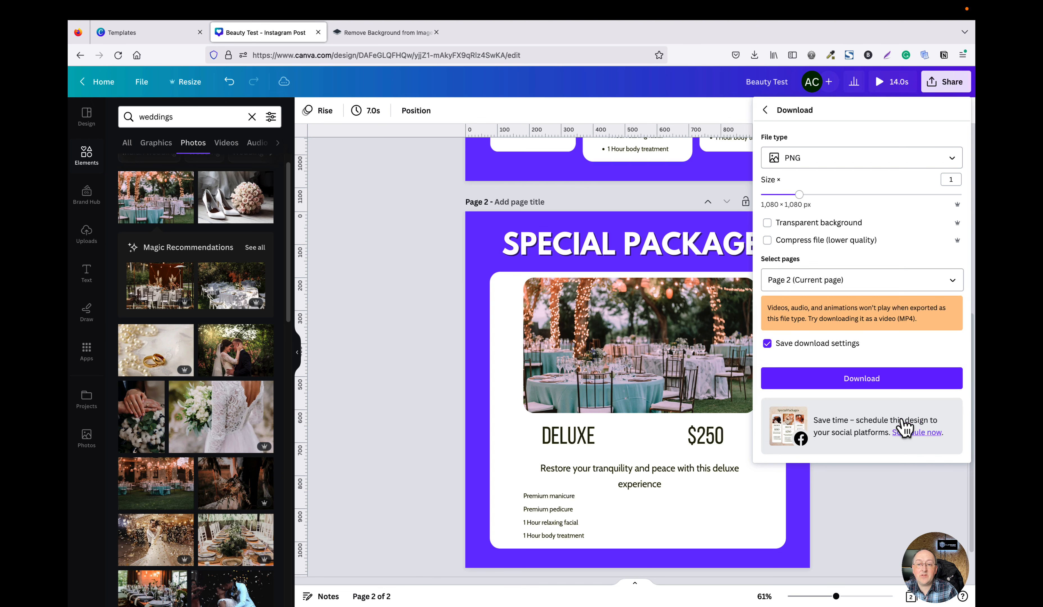
pyautogui.click(872, 387)
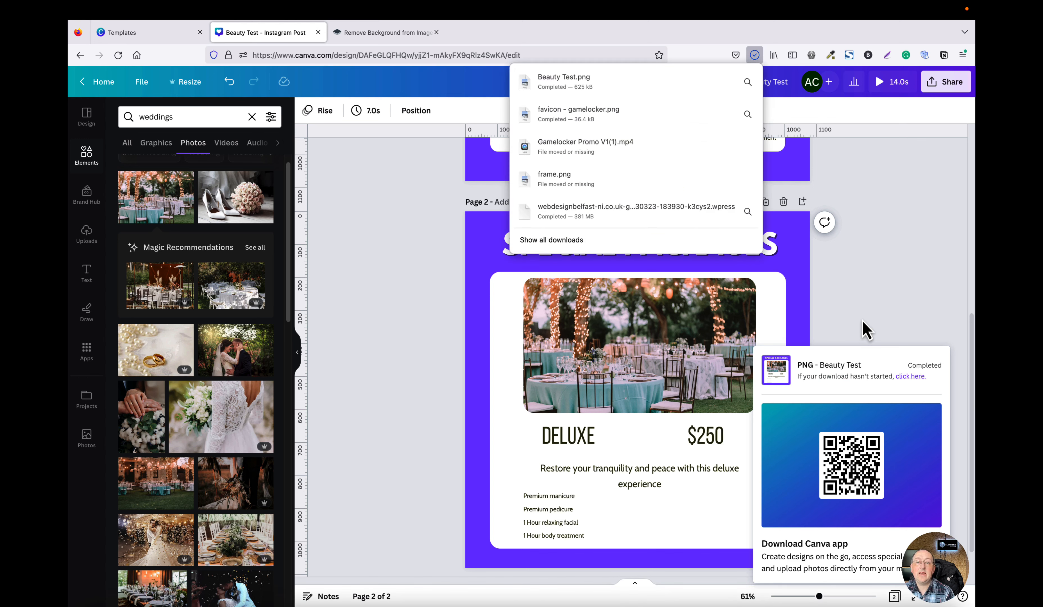
pyautogui.click(895, 287)
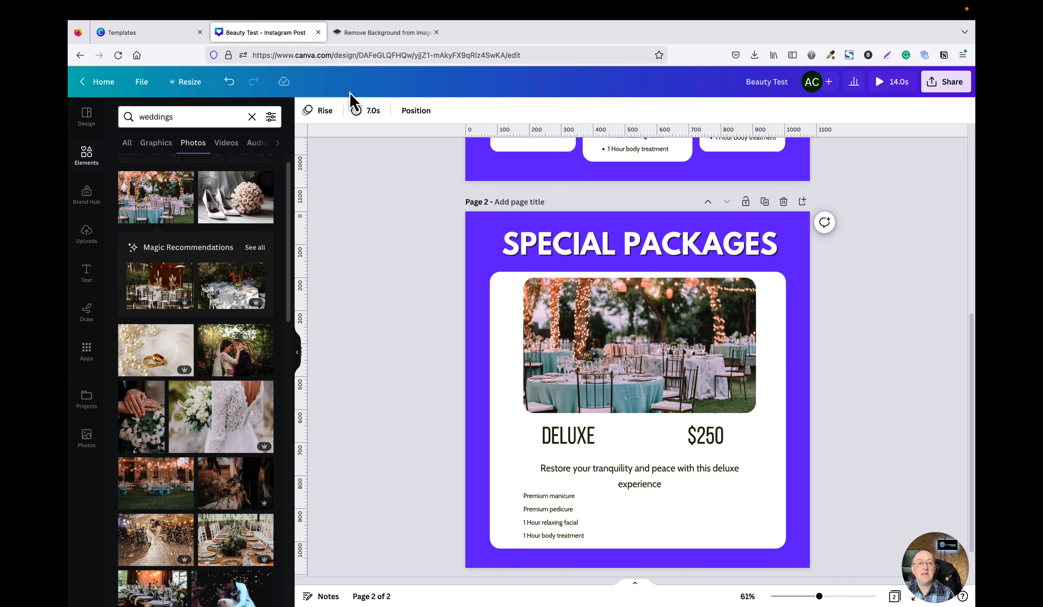
# Close the design tab, return to the home page and create a new Facebook Post (Square) design.
pyautogui.click(318, 32)
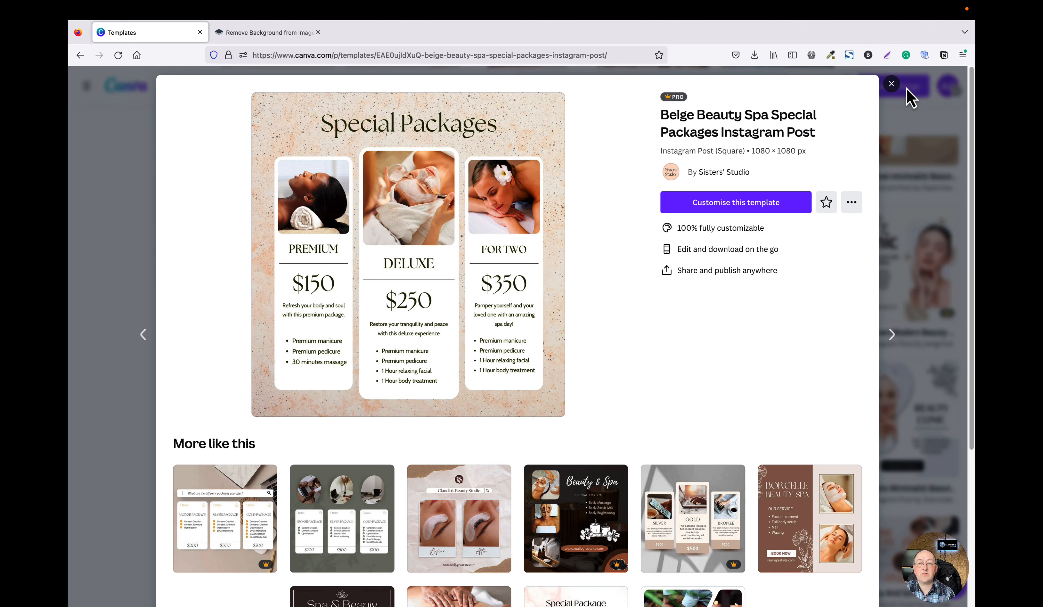
pyautogui.click(893, 85)
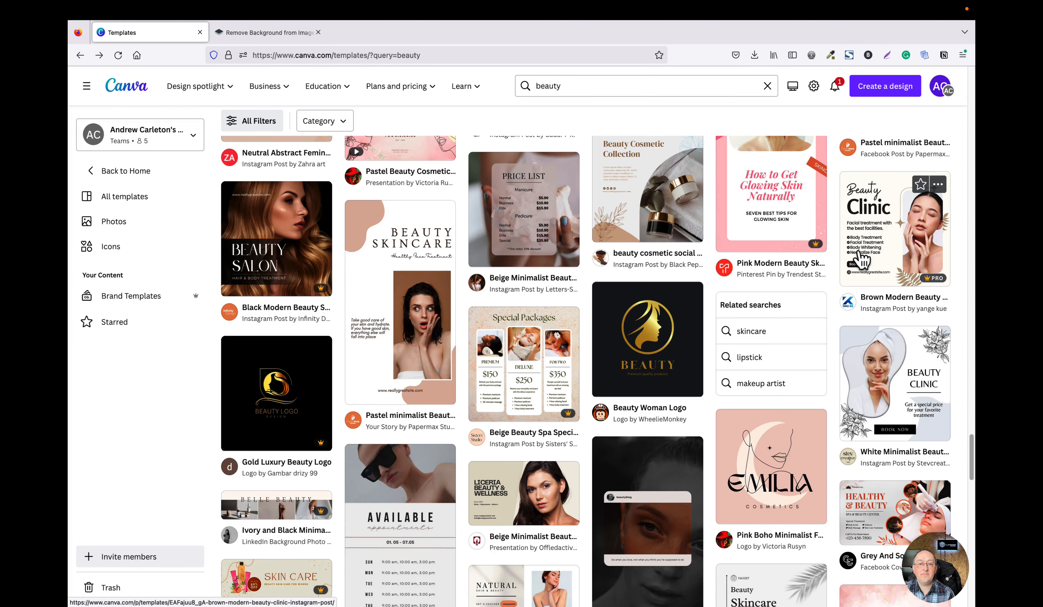
pyautogui.click(130, 92)
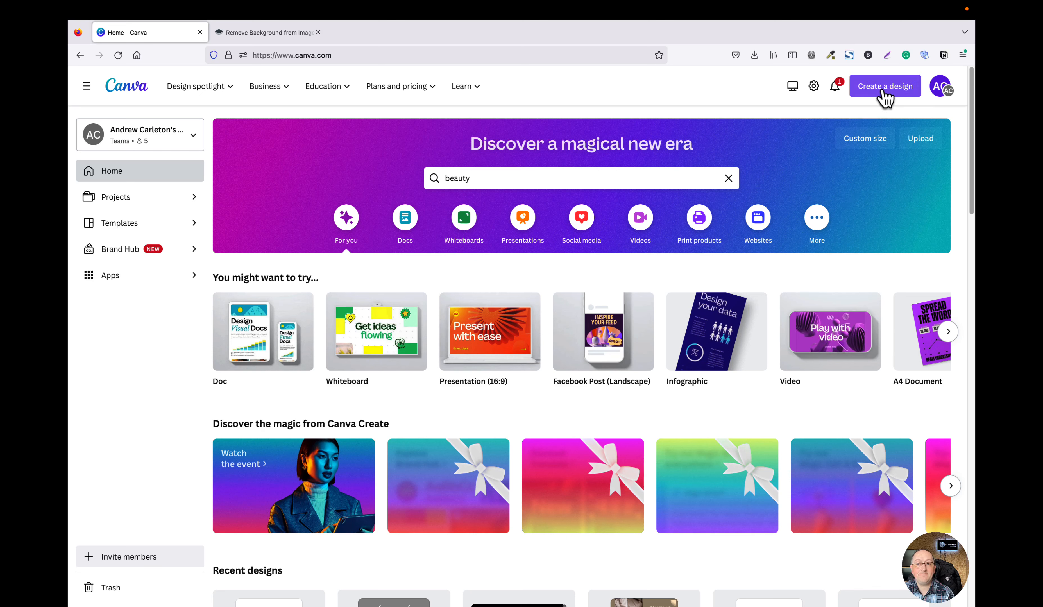
pyautogui.click(888, 97)
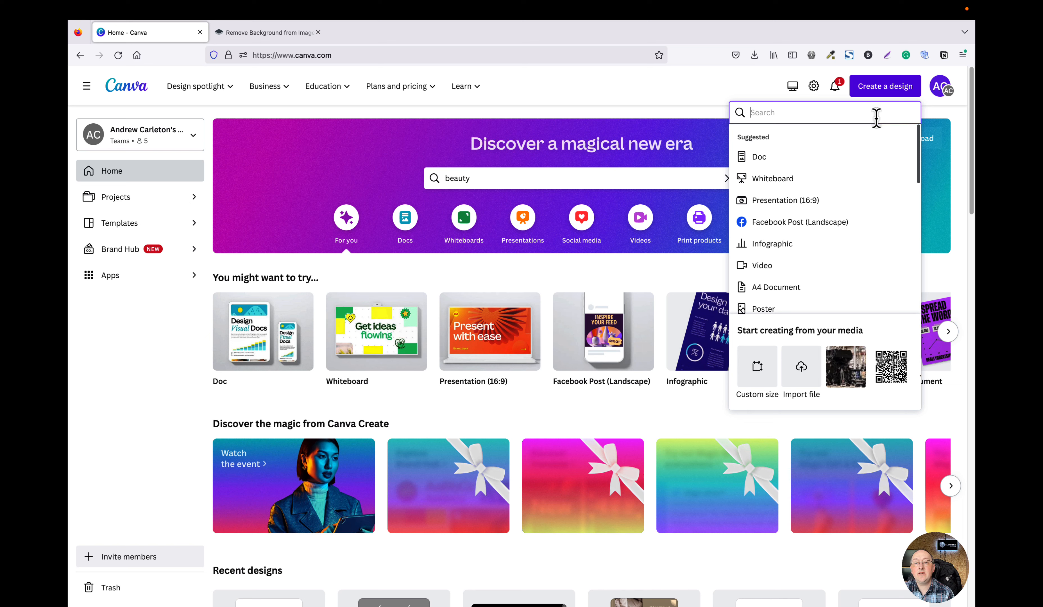
pyautogui.write('fac')
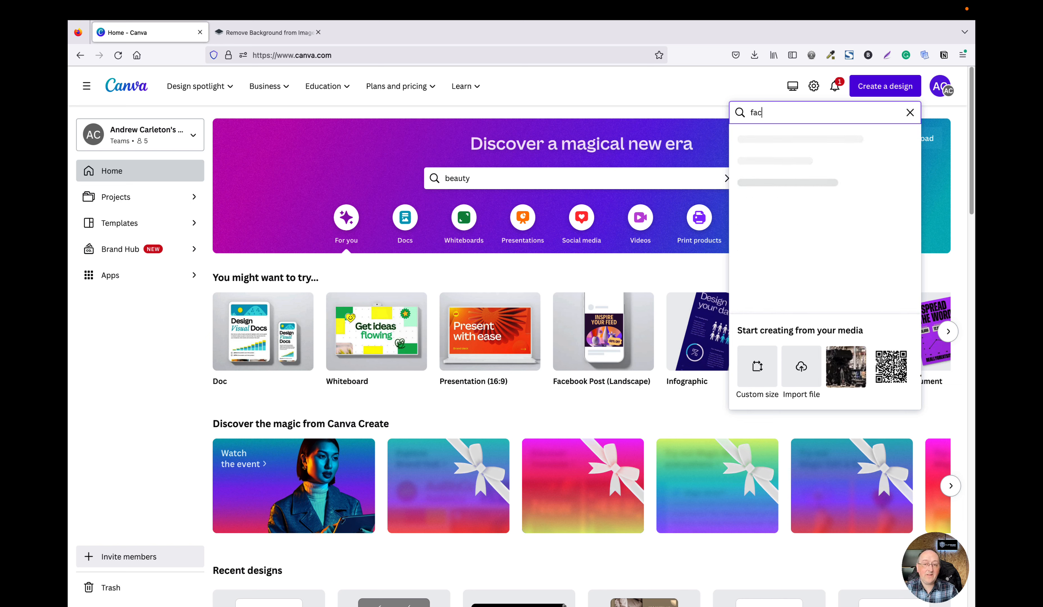
pyautogui.write('ebook post')
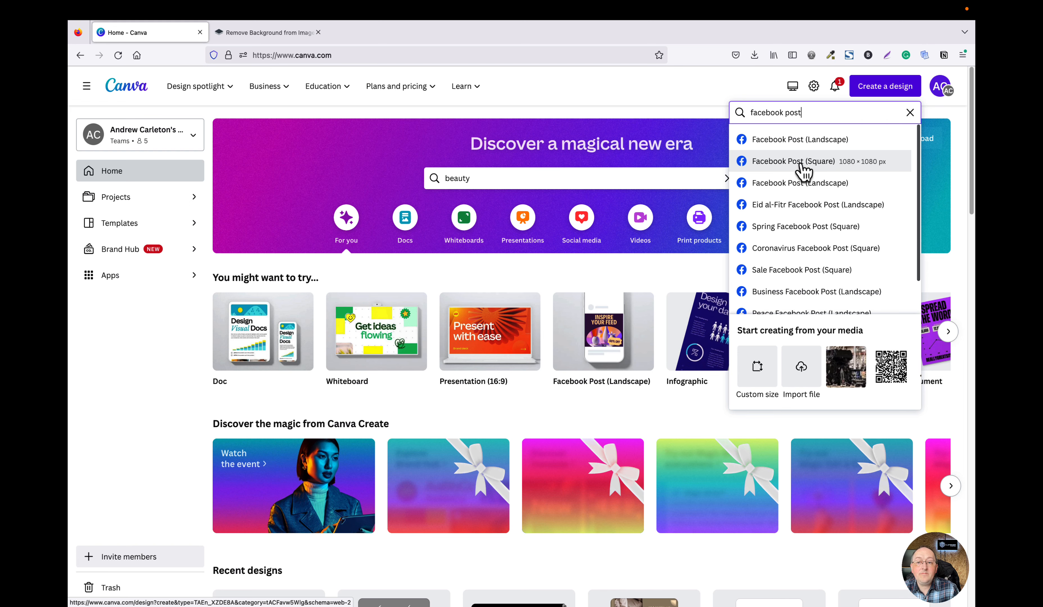
pyautogui.click(785, 169)
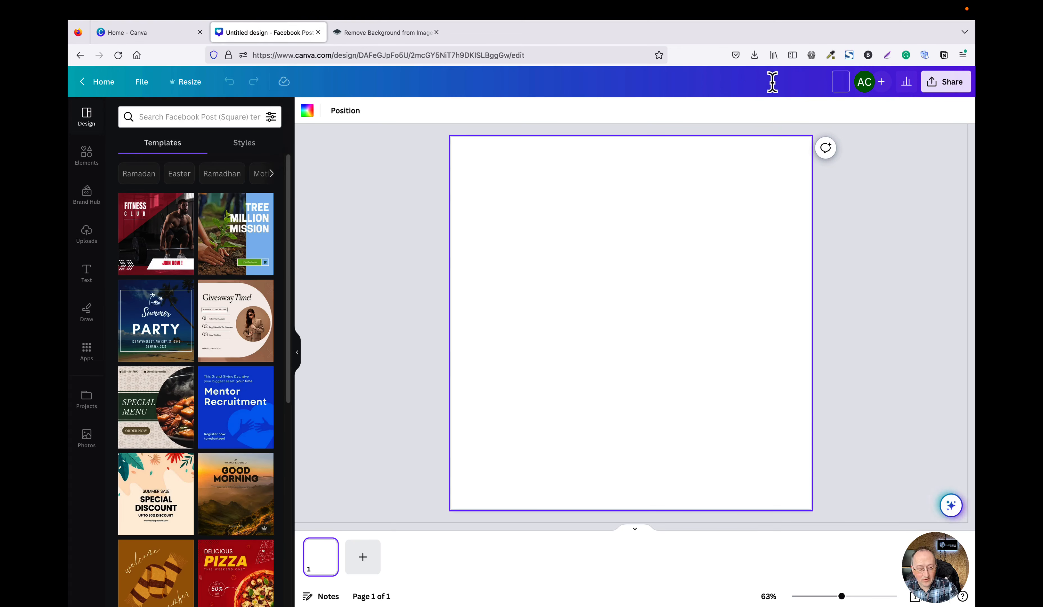
# Rename the new design as Canva Test.
pyautogui.write('Canv')
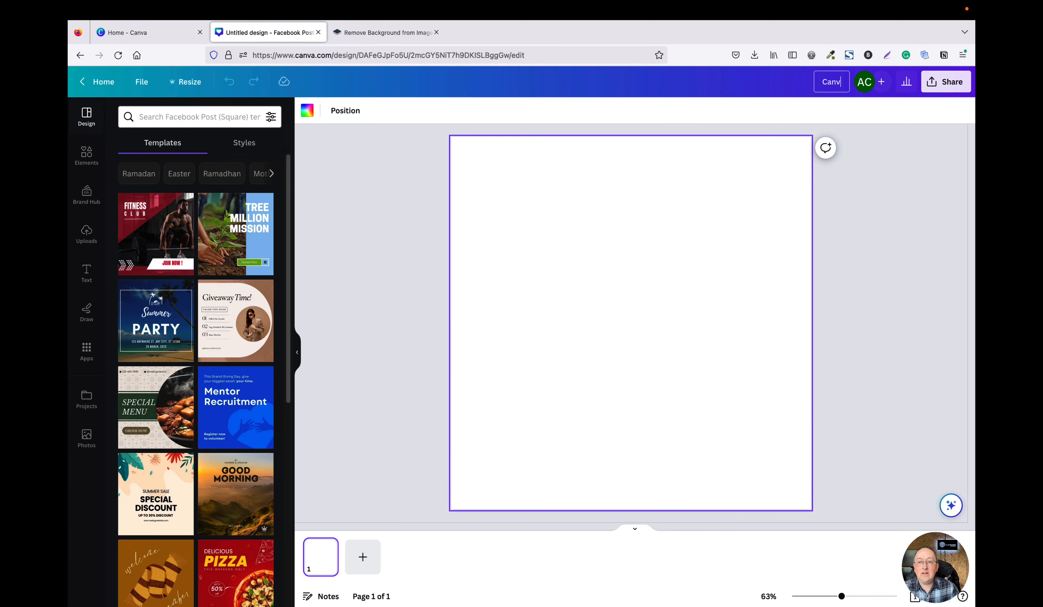
pyautogui.write('a Test')
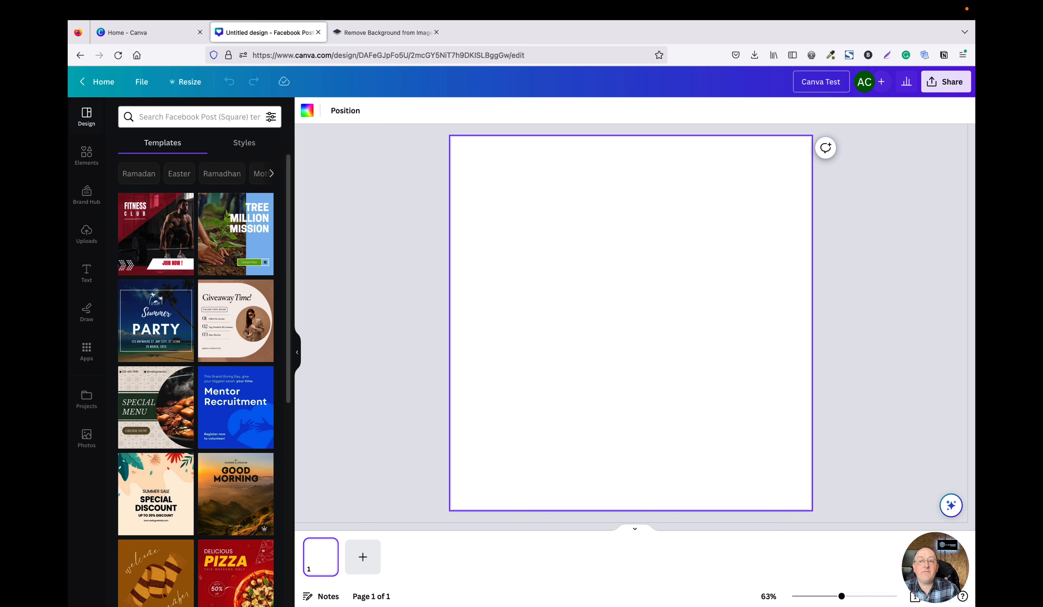
pyautogui.click(893, 242)
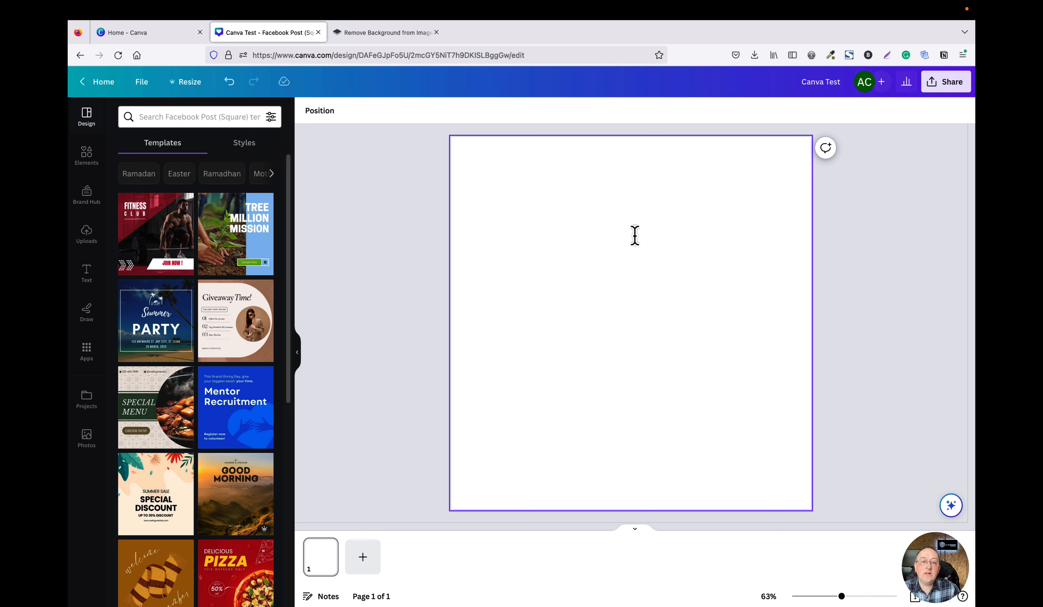
# Set the page background to a custom dark blue colour, #10528F.
pyautogui.click(479, 217)
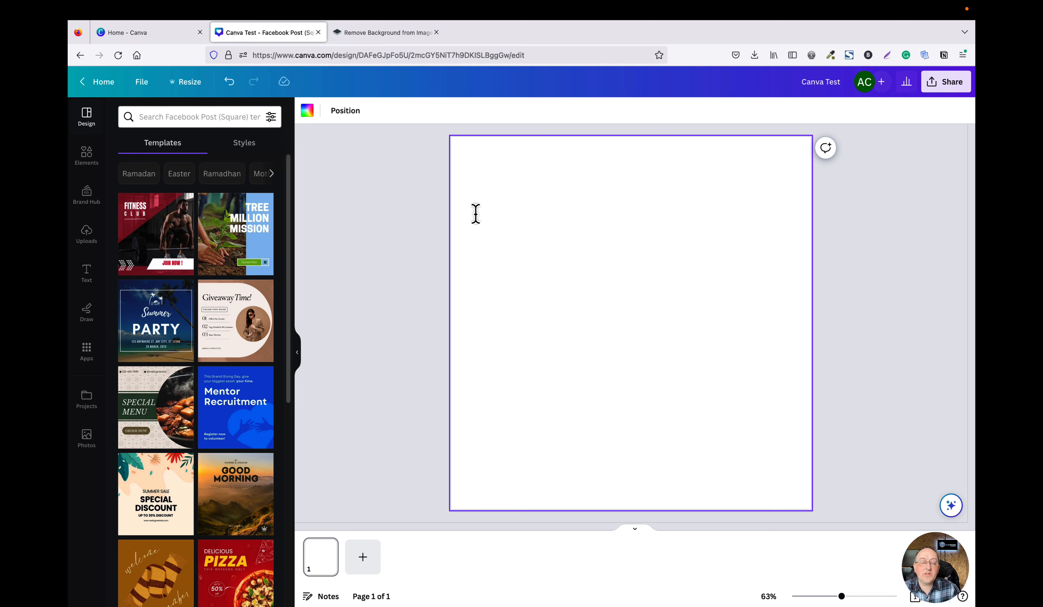
pyautogui.click(308, 112)
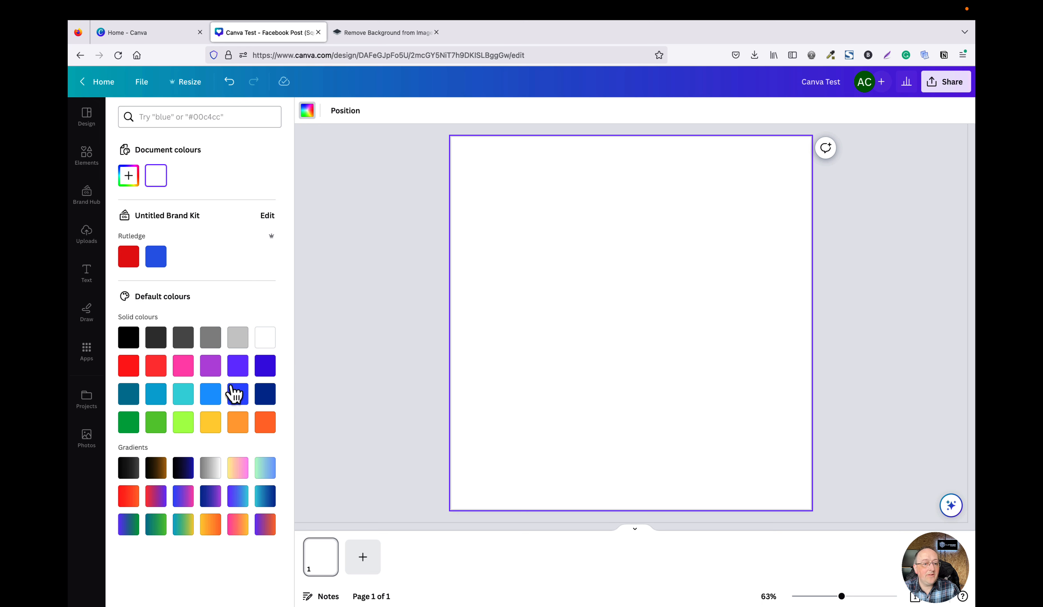
pyautogui.click(129, 178)
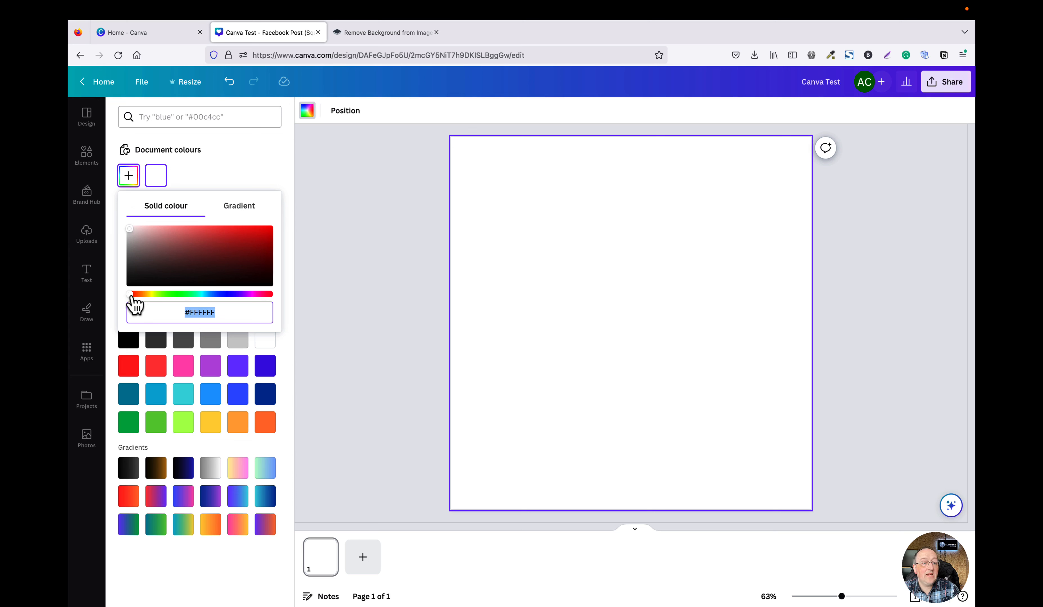
pyautogui.moveTo(130, 297); pyautogui.dragTo(211, 297)
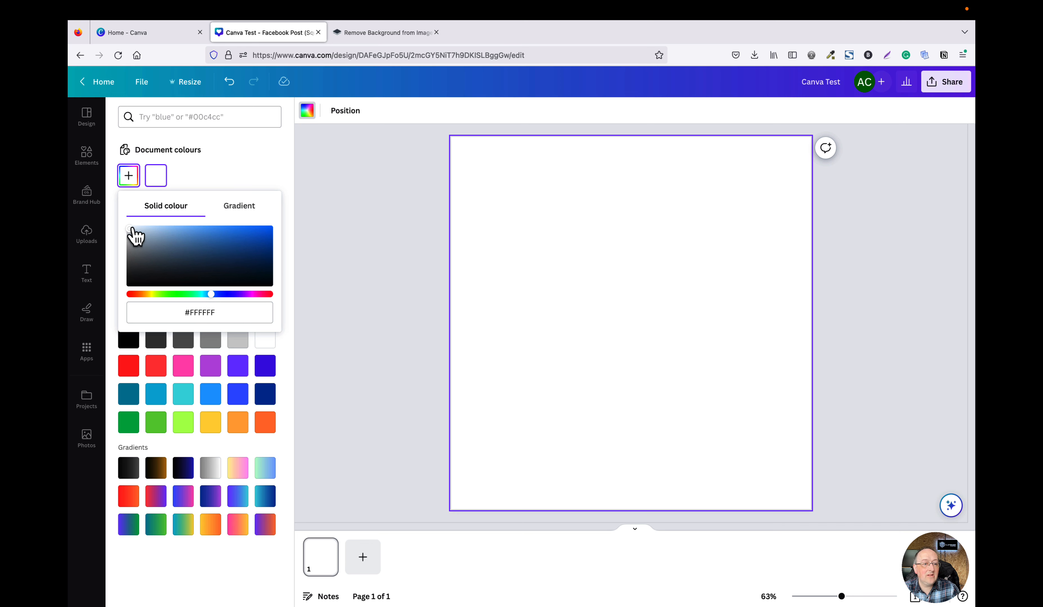
pyautogui.moveTo(132, 234); pyautogui.dragTo(257, 254)
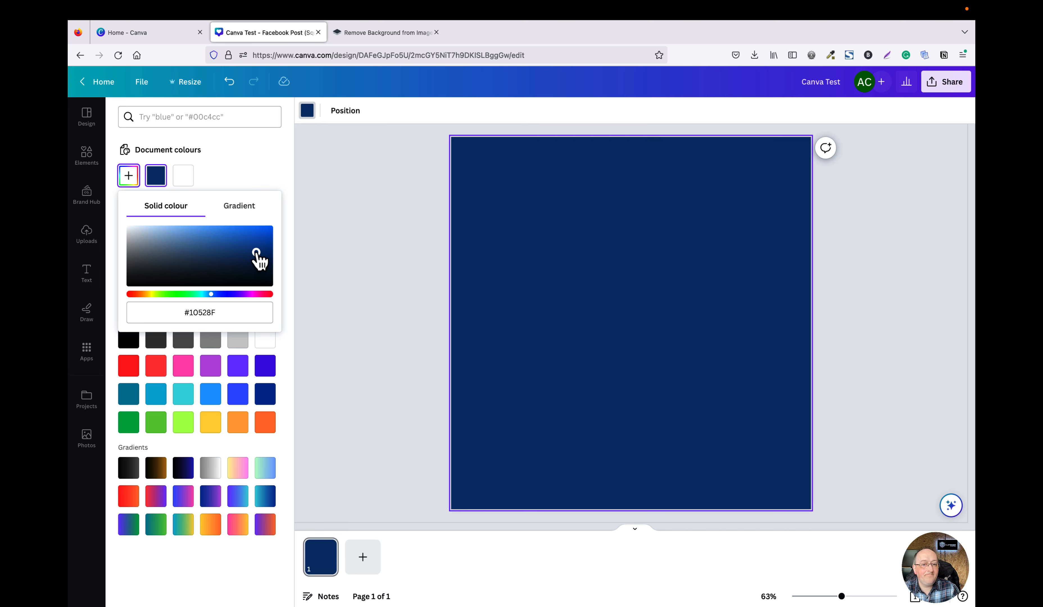
pyautogui.click(388, 298)
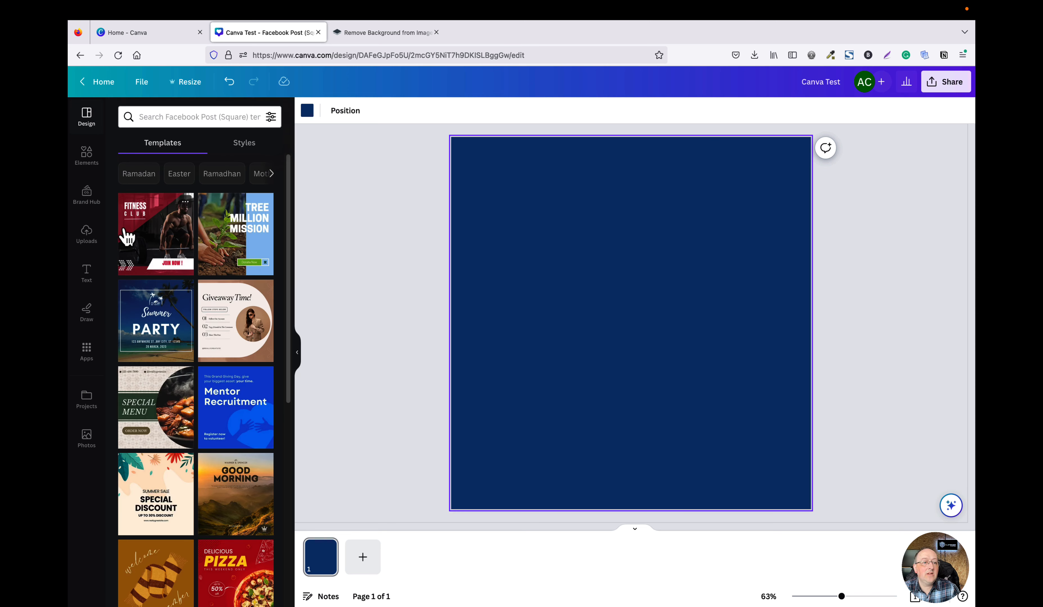
# Add a heading text box and move it near the top of the page.
pyautogui.click(86, 273)
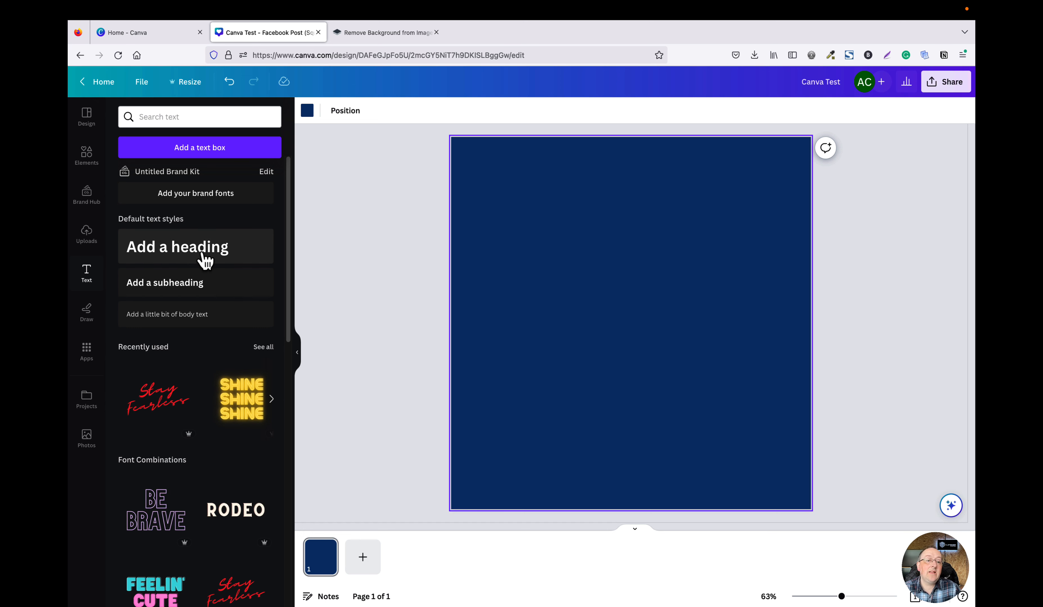
pyautogui.click(205, 261)
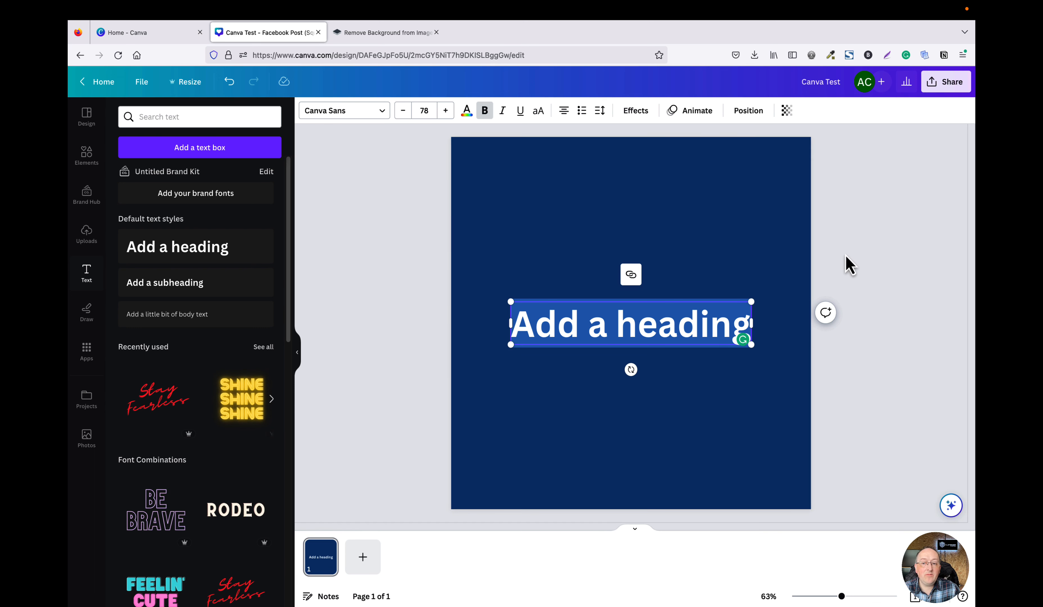
pyautogui.click(853, 266)
pyautogui.moveTo(645, 333); pyautogui.dragTo(646, 172)
# Replace the heading text with Beauty Courses.
pyautogui.doubleClick(660, 171)
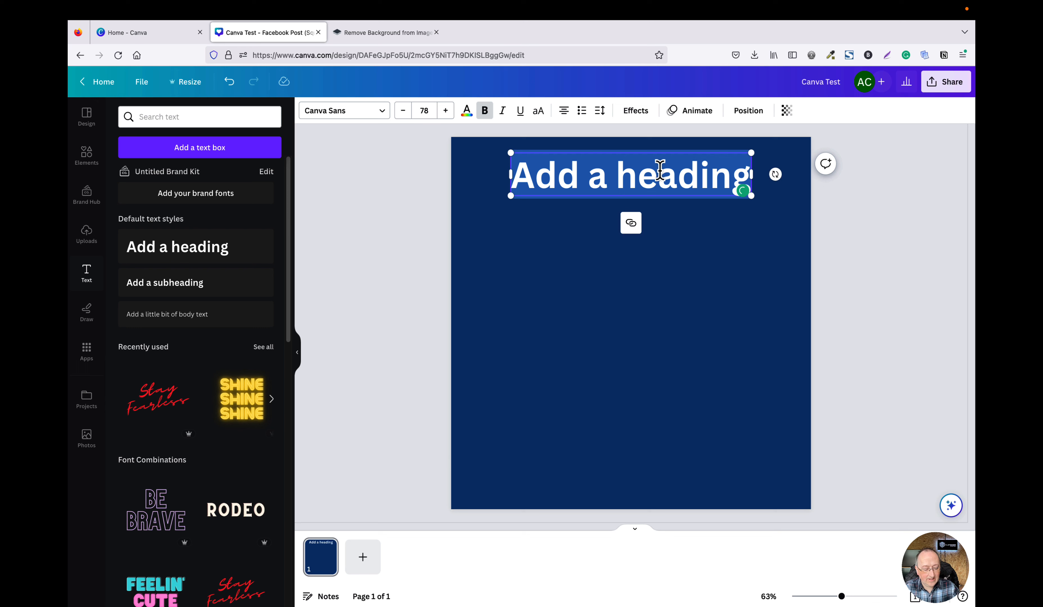
pyautogui.write('be')
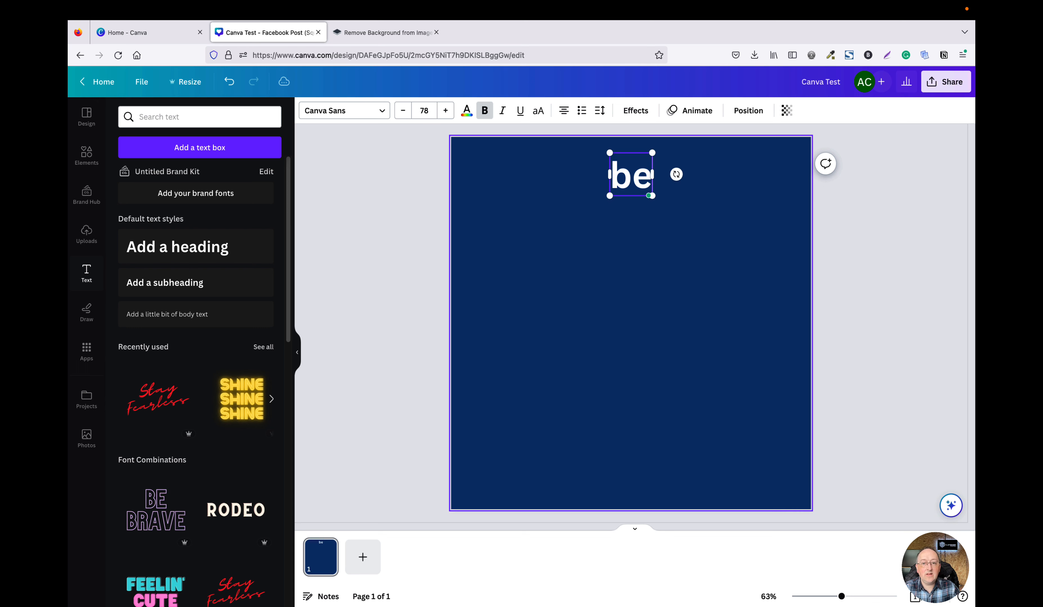
pyautogui.press('BackSpace')
pyautogui.press('BackSpace')
pyautogui.write('Beauty')
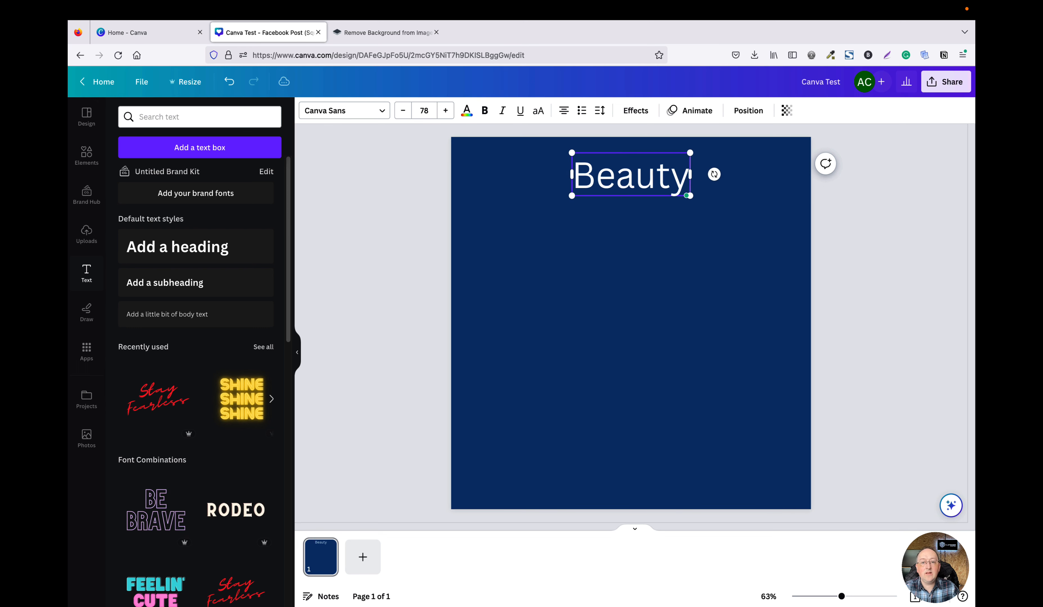
pyautogui.write(' Courses')
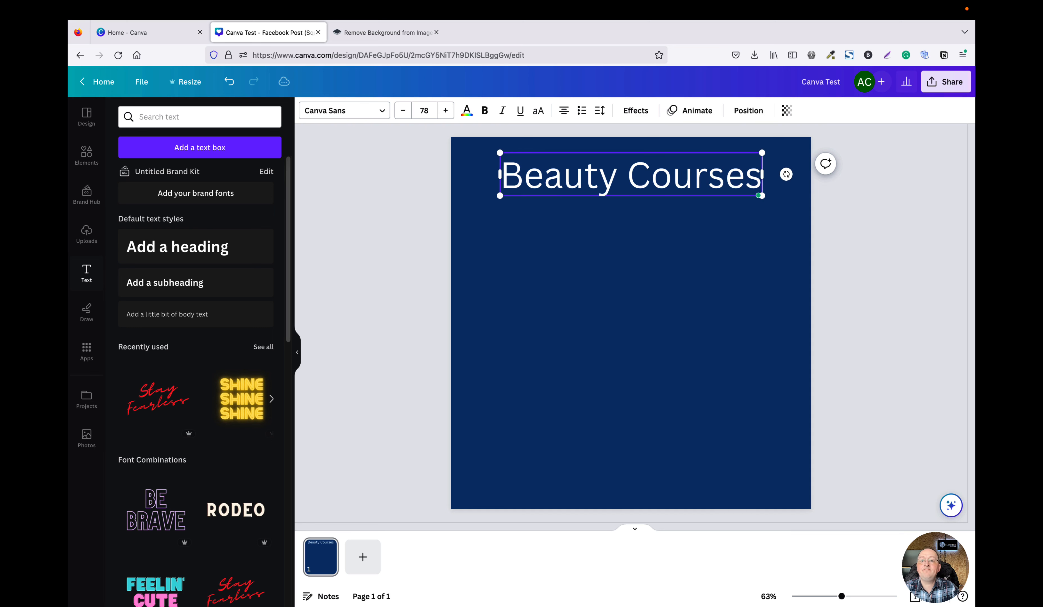
# Select the heading text and change its font to Archivo Black.
pyautogui.doubleClick(633, 180)
pyautogui.click(634, 179)
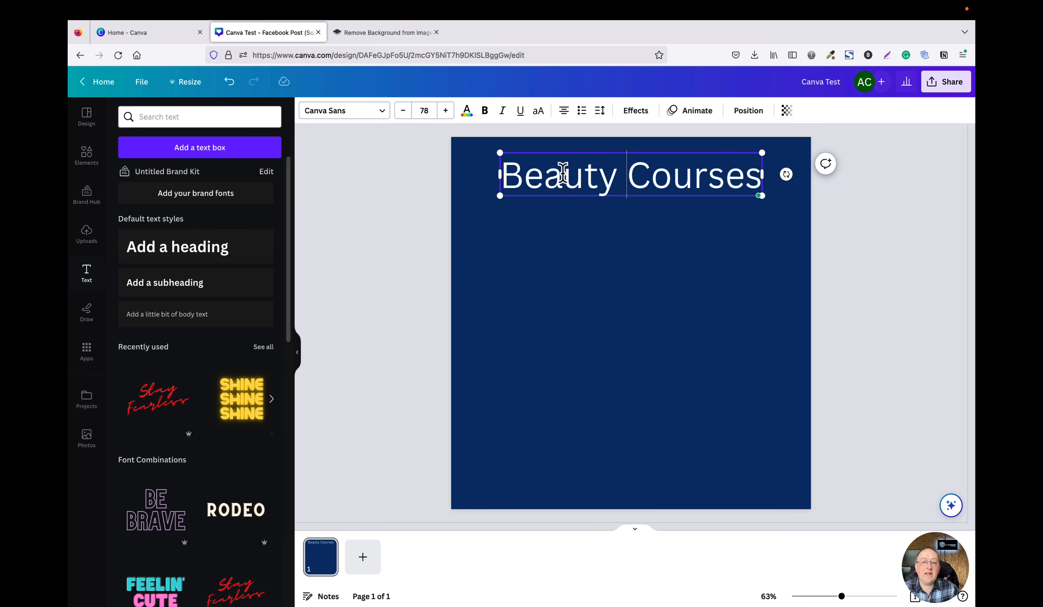
pyautogui.moveTo(505, 171); pyautogui.dragTo(764, 177)
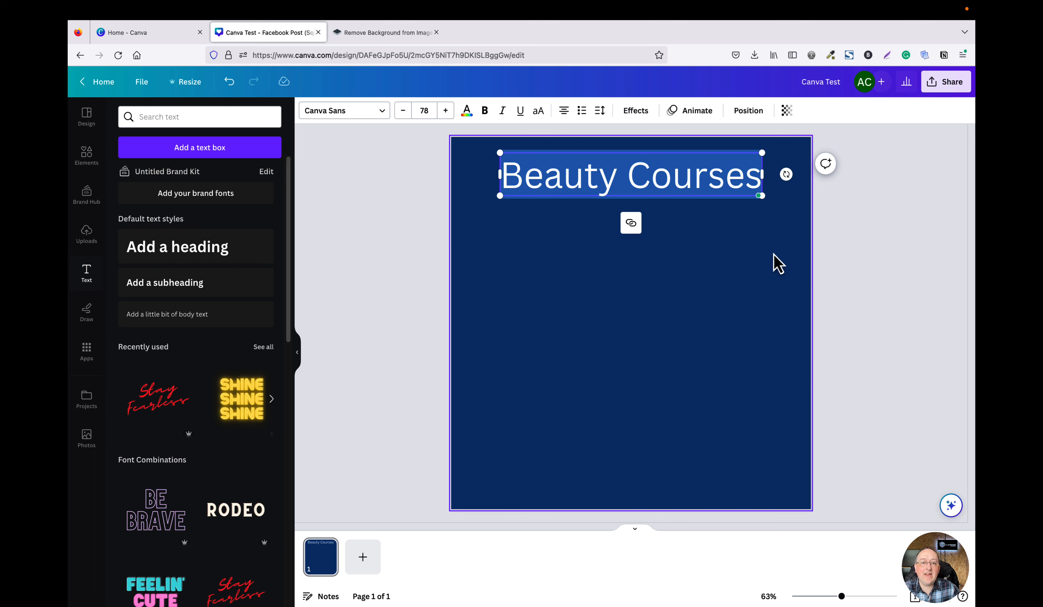
pyautogui.click(382, 112)
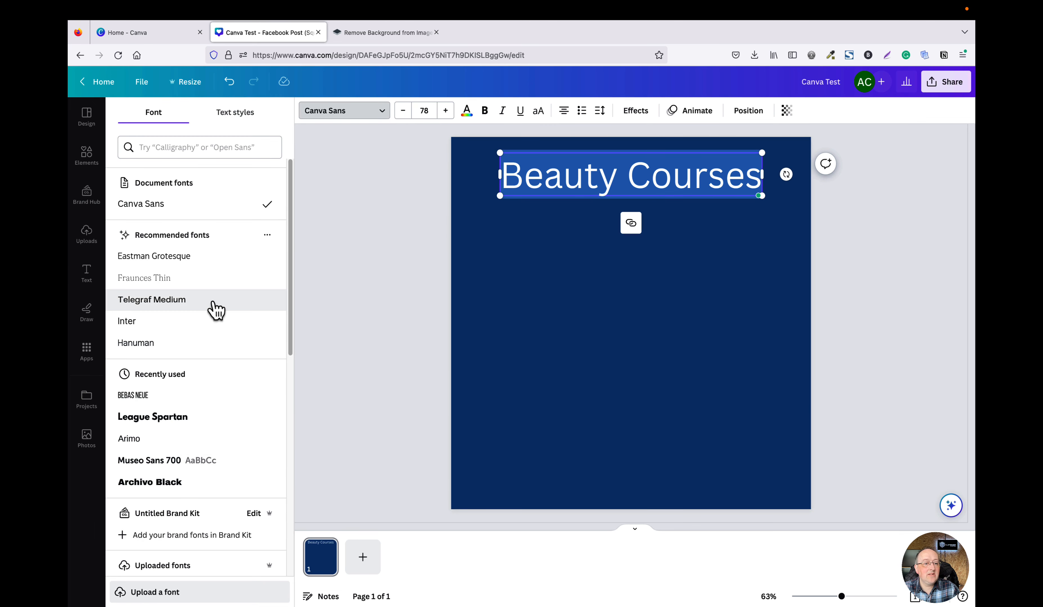
pyautogui.scroll(-1, 216, 309)
pyautogui.scroll(-2, 193, 434)
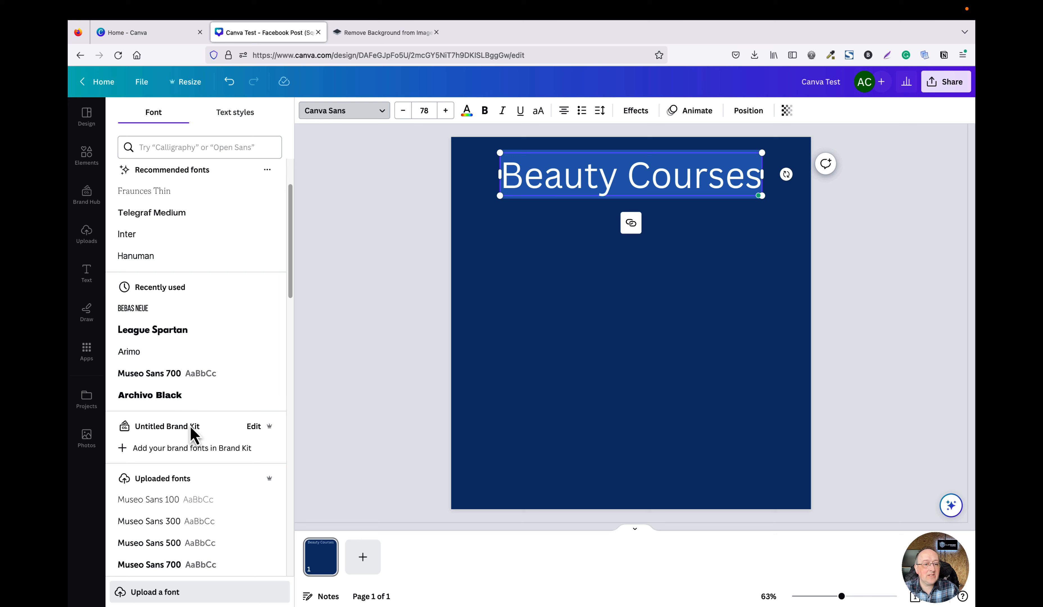
pyautogui.click(177, 396)
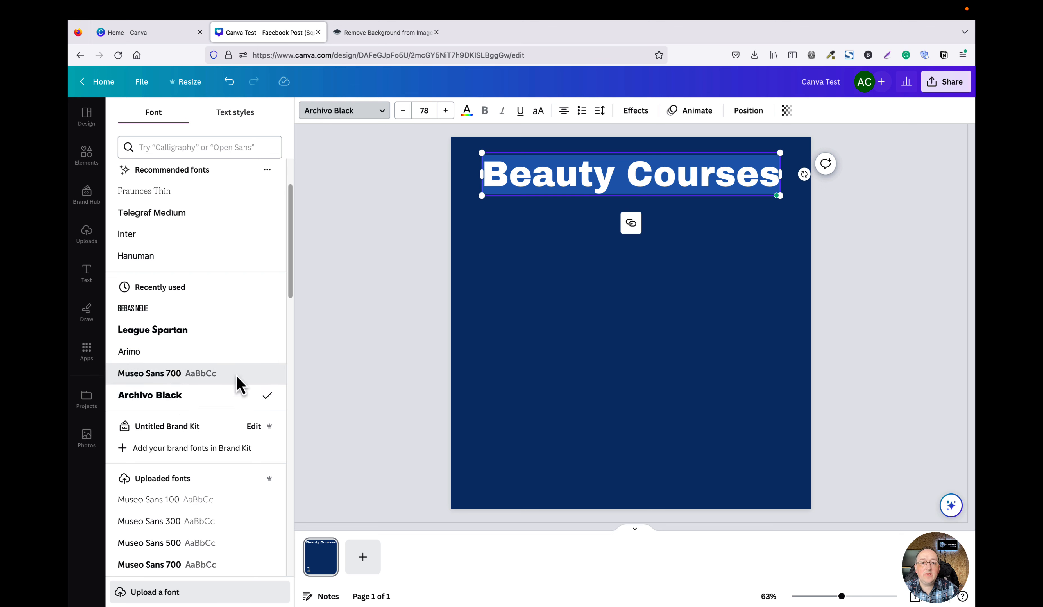
# Convert the heading text to uppercase.
pyautogui.click(539, 111)
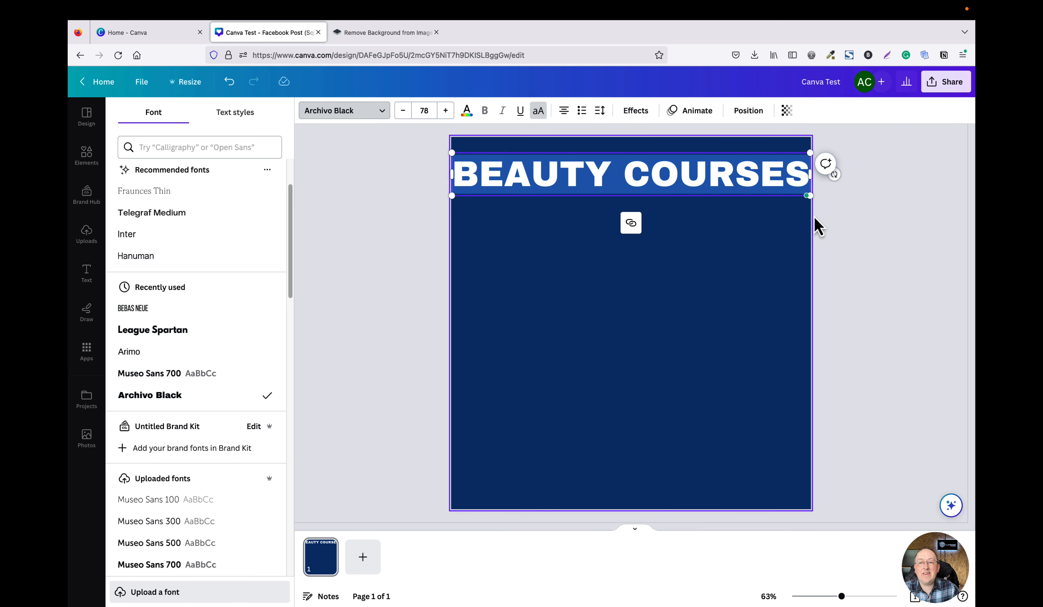
pyautogui.click(843, 206)
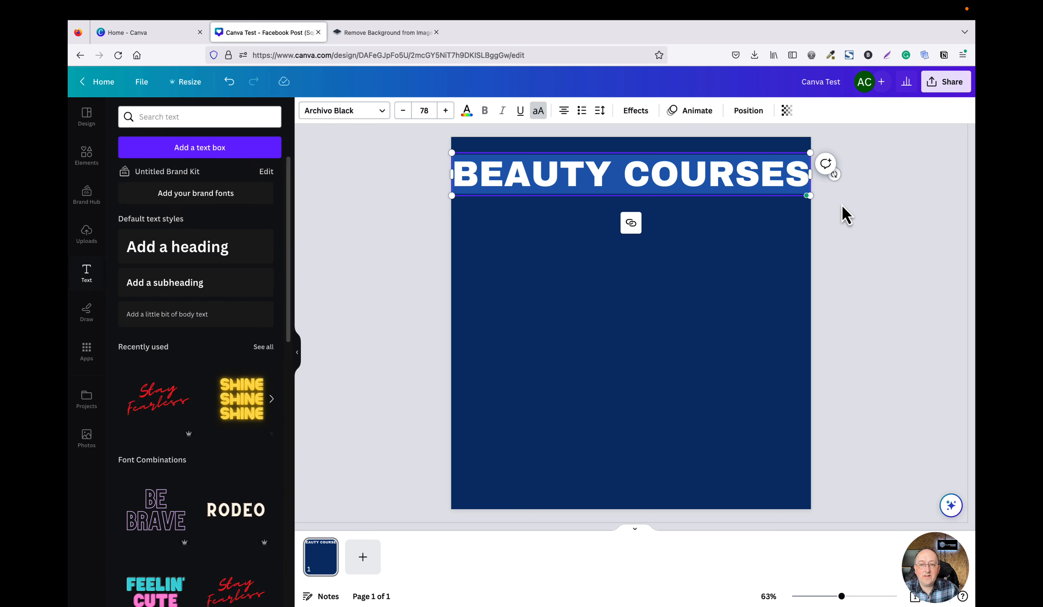
pyautogui.click(836, 212)
pyautogui.click(786, 194)
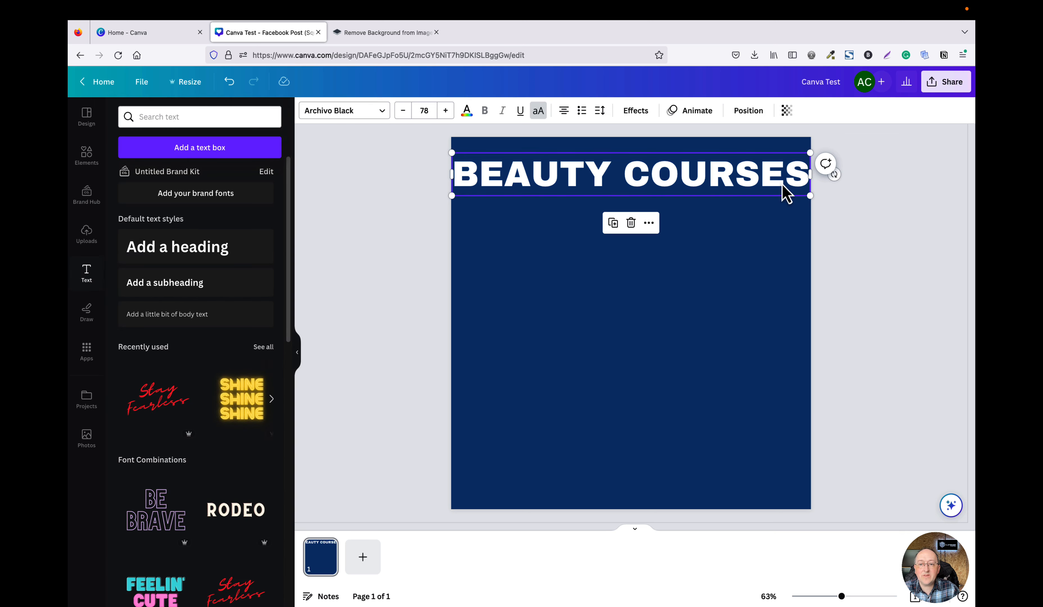
pyautogui.click(873, 215)
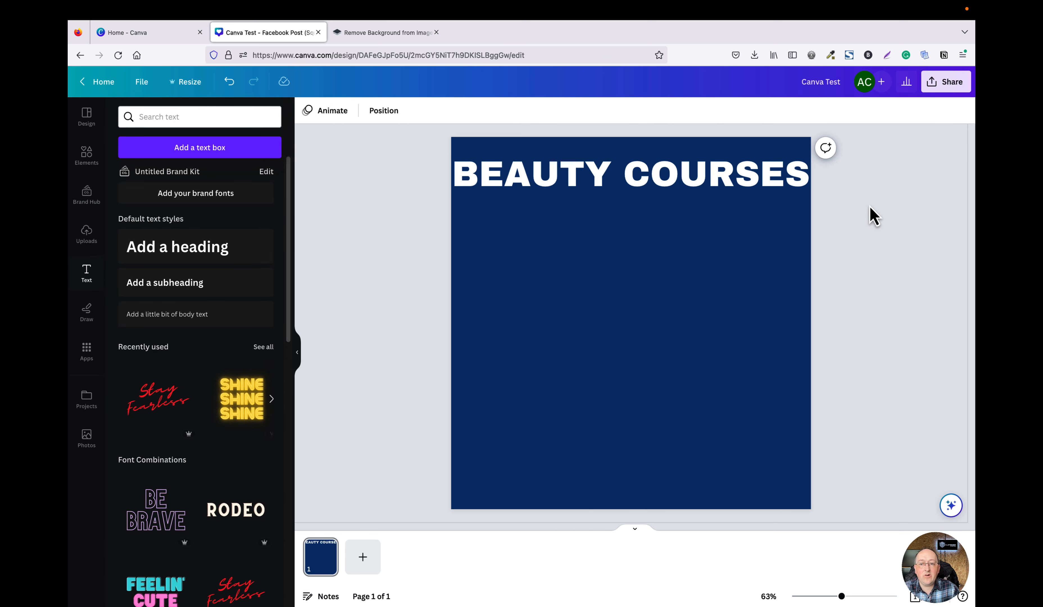
# Shrink the heading to about 62.6 font size and centre it horizontally near the top.
pyautogui.click(783, 192)
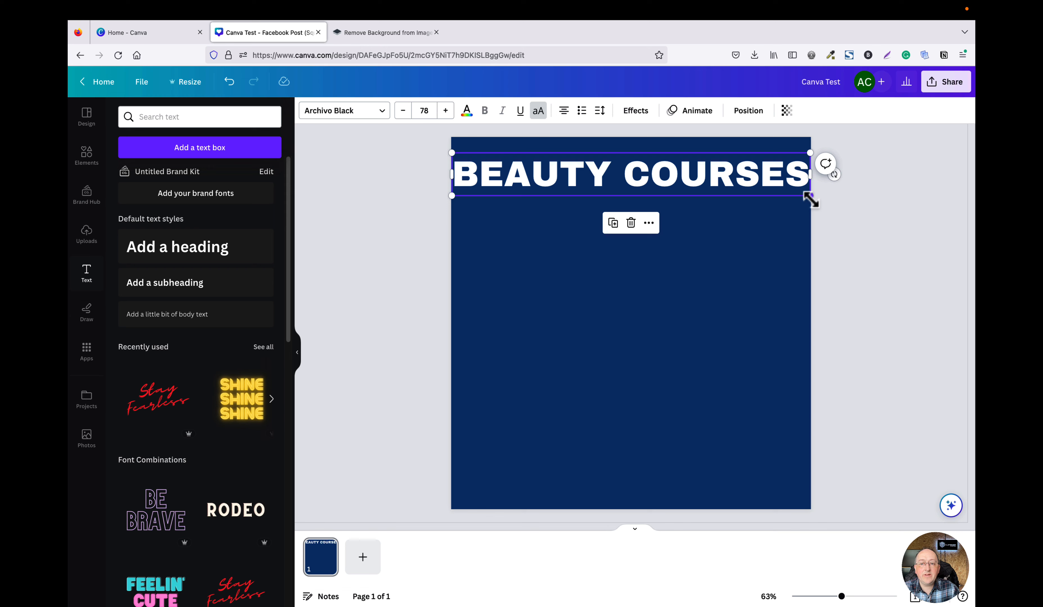
pyautogui.moveTo(812, 200); pyautogui.dragTo(738, 186)
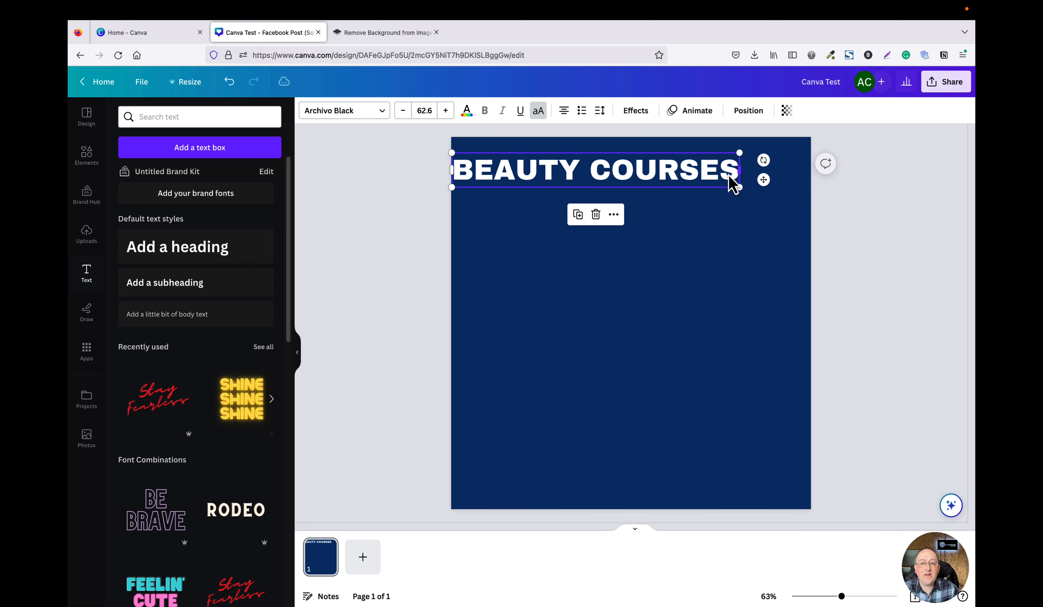
pyautogui.moveTo(621, 173); pyautogui.dragTo(656, 172)
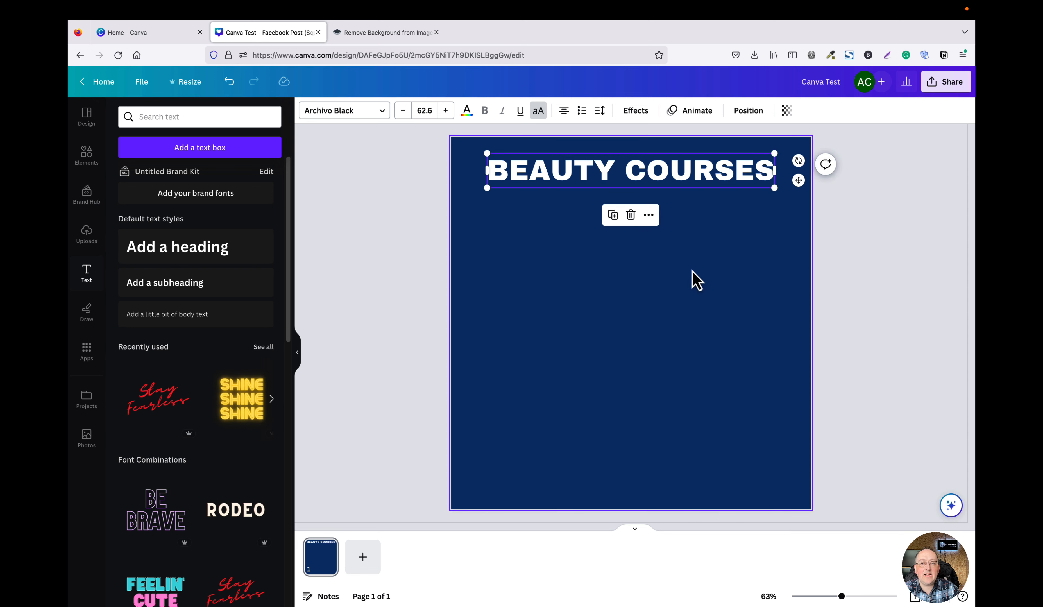
pyautogui.click(841, 293)
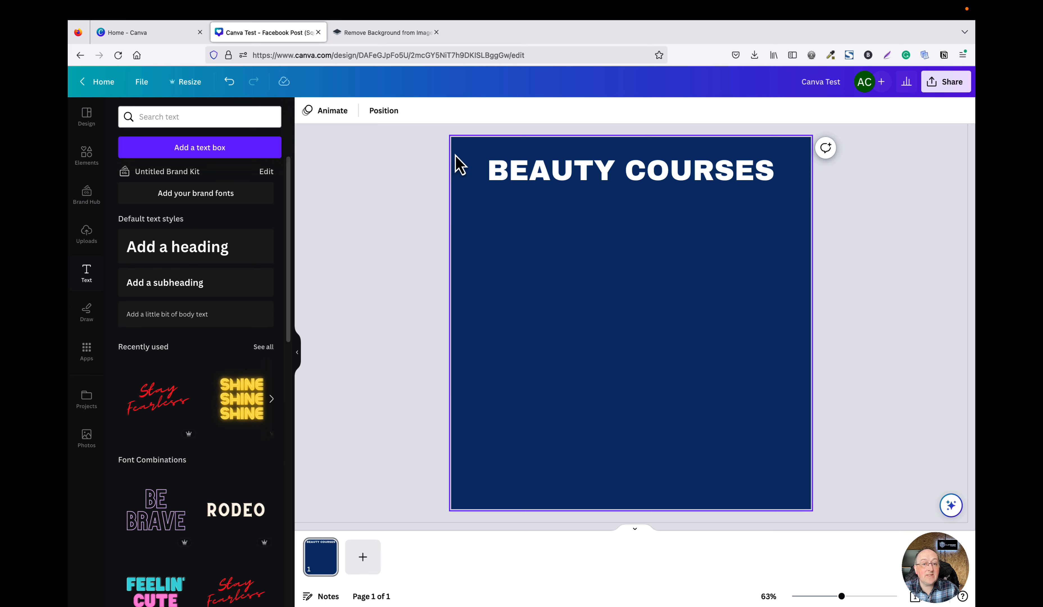
# Try dropping the uploaded plumber photo onto the page as a background, then delete it.
pyautogui.click(466, 179)
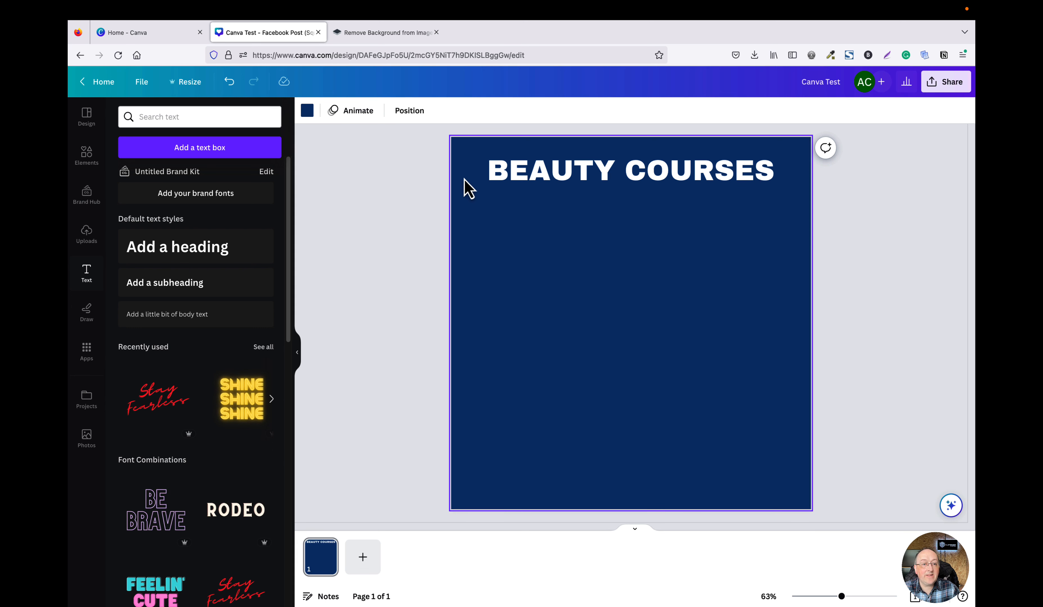
pyautogui.click(378, 173)
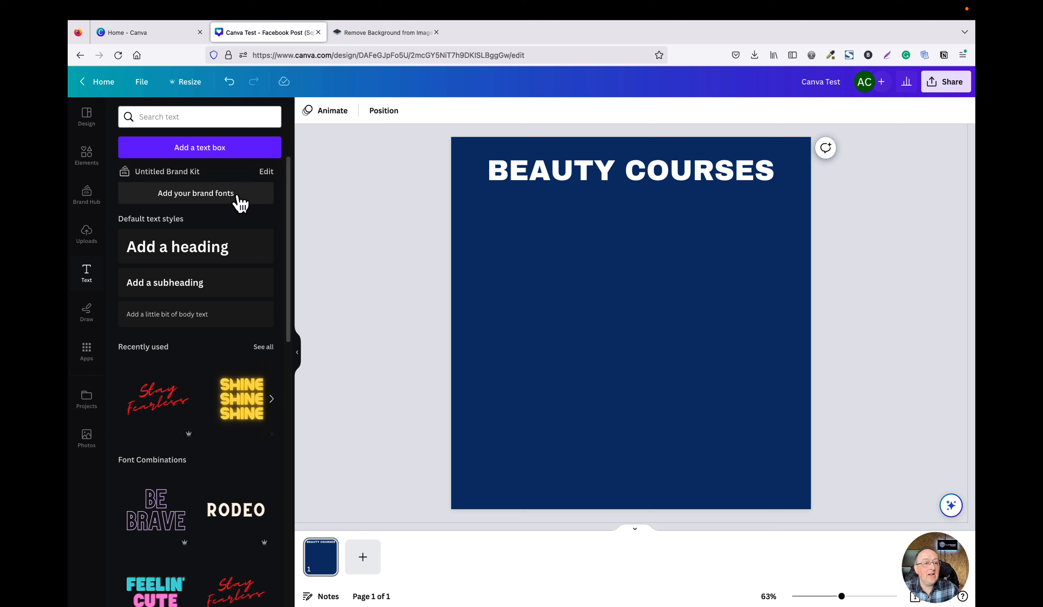
pyautogui.click(88, 240)
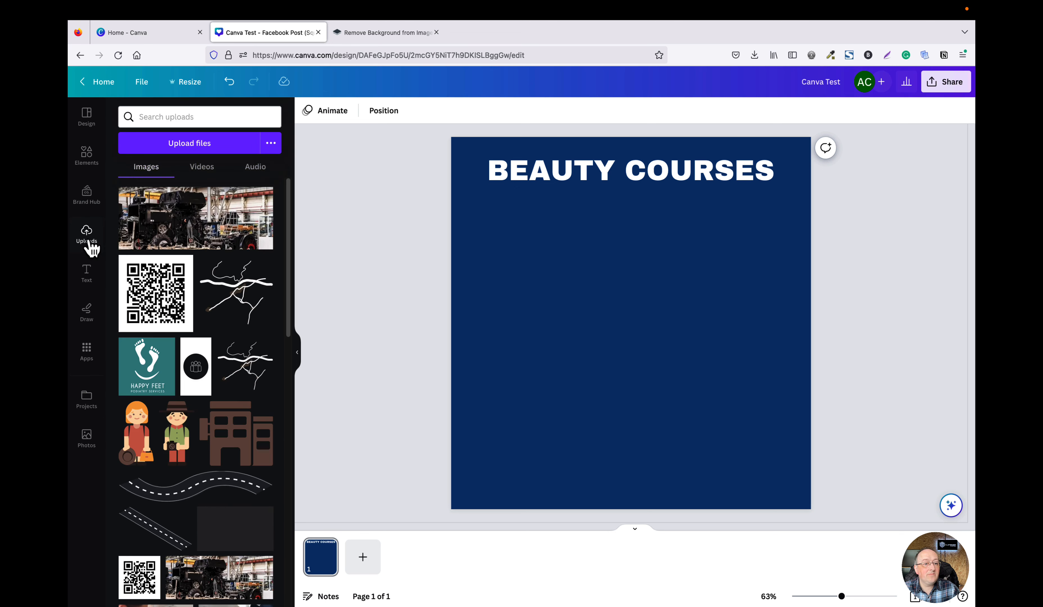
pyautogui.scroll(-4, 211, 256)
pyautogui.scroll(-1, 211, 255)
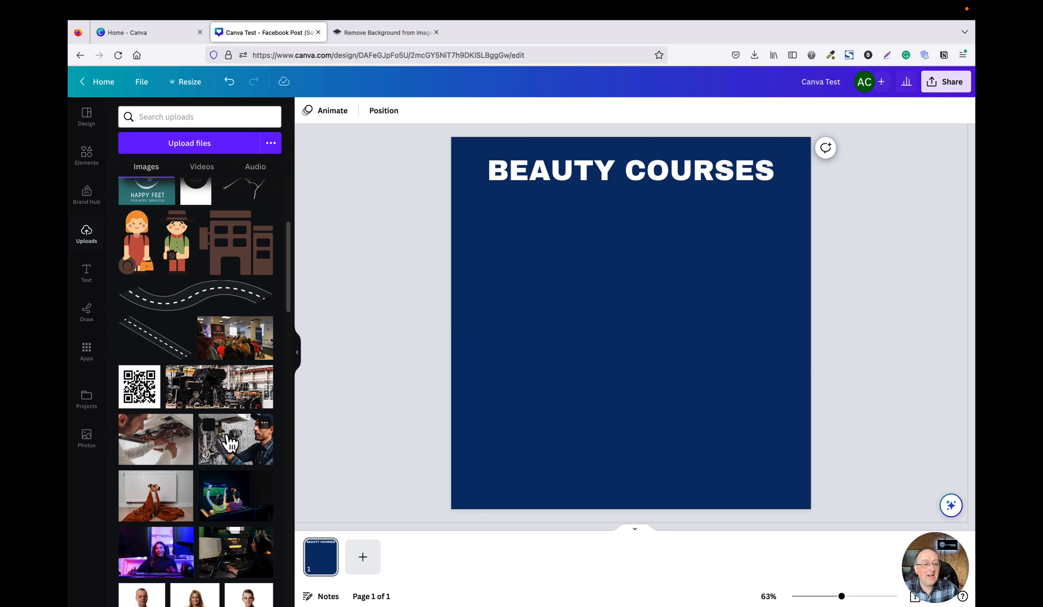
pyautogui.moveTo(228, 443); pyautogui.dragTo(460, 398)
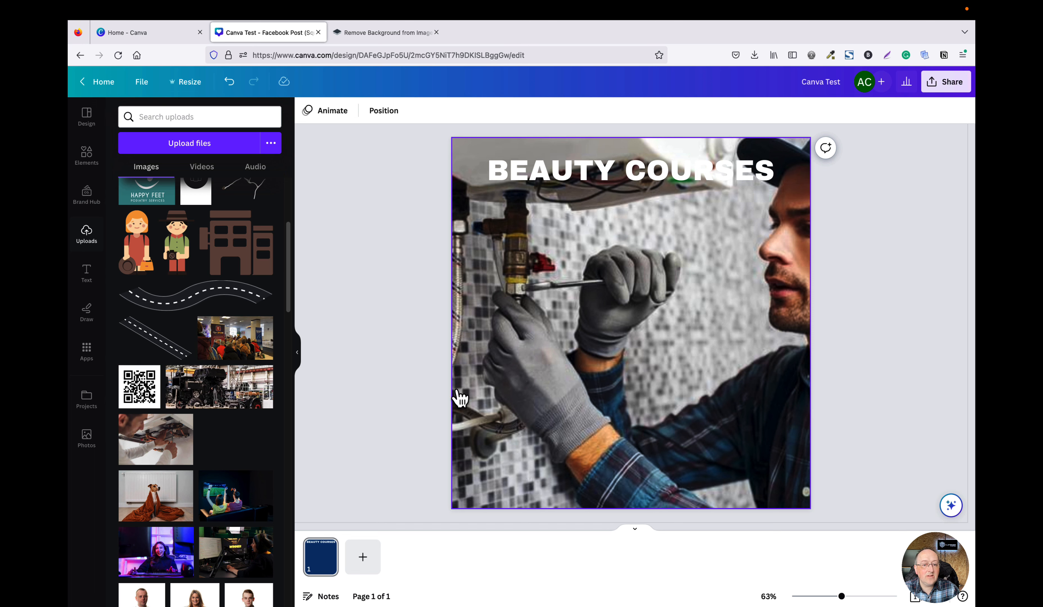
pyautogui.moveTo(461, 398)
pyautogui.mouseDown()
pyautogui.moveTo(430, 400)
pyautogui.moveTo(467, 405)
pyautogui.mouseUp()
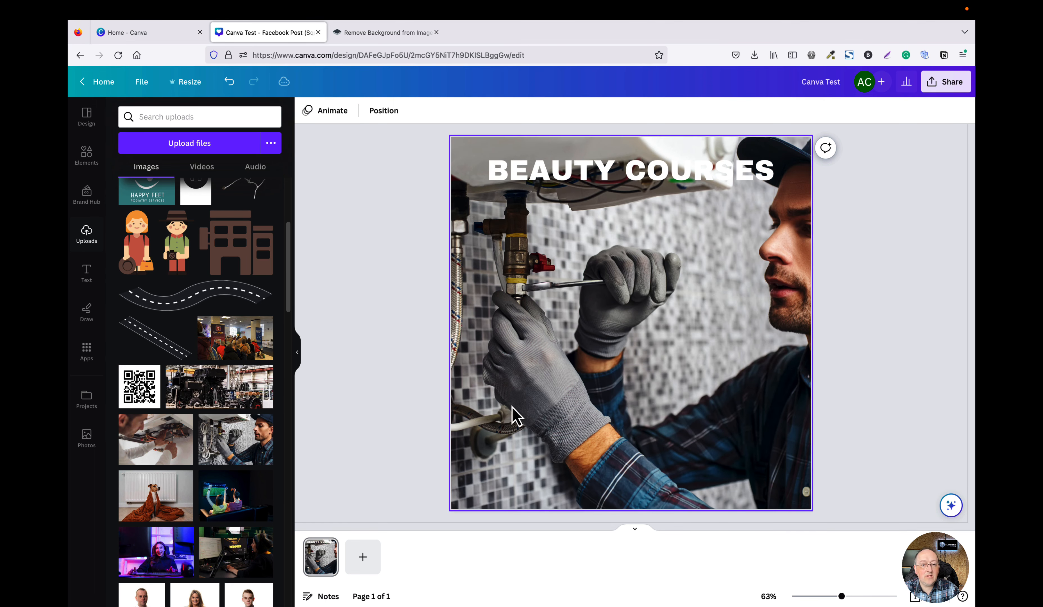
pyautogui.click(489, 380)
pyautogui.press('Delete')
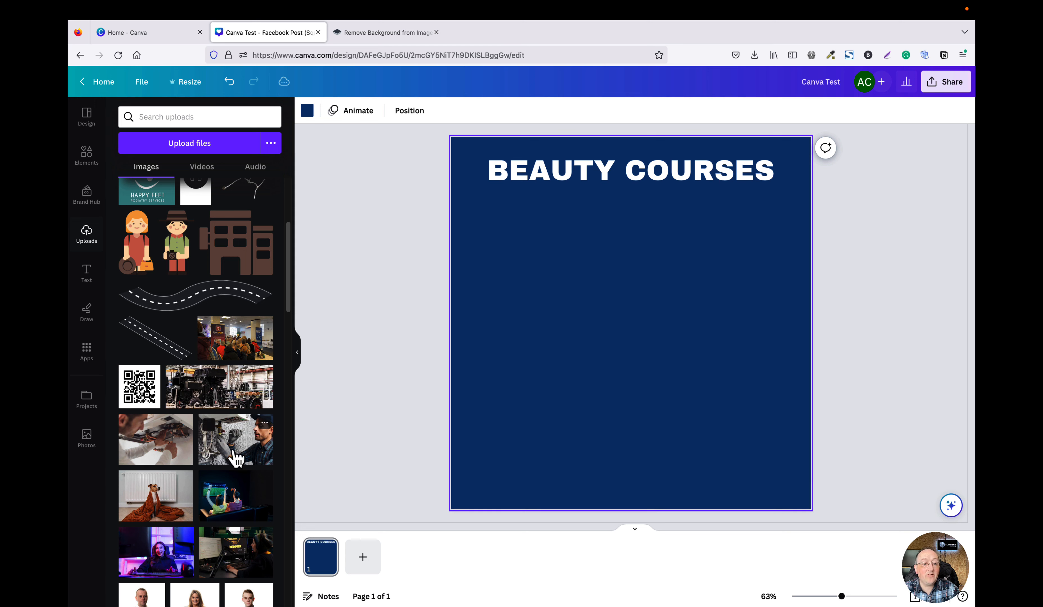
# Add the uploaded plumber photo to the page, shrink it, and place it just below the heading.
pyautogui.click(241, 449)
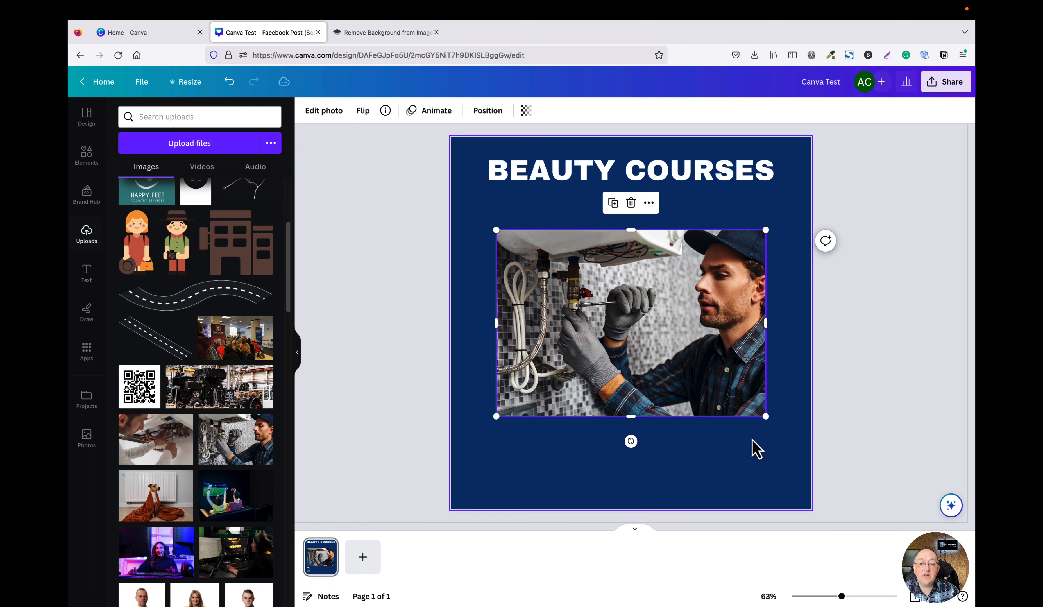
pyautogui.moveTo(767, 417); pyautogui.dragTo(692, 362)
pyautogui.moveTo(618, 283); pyautogui.dragTo(647, 244)
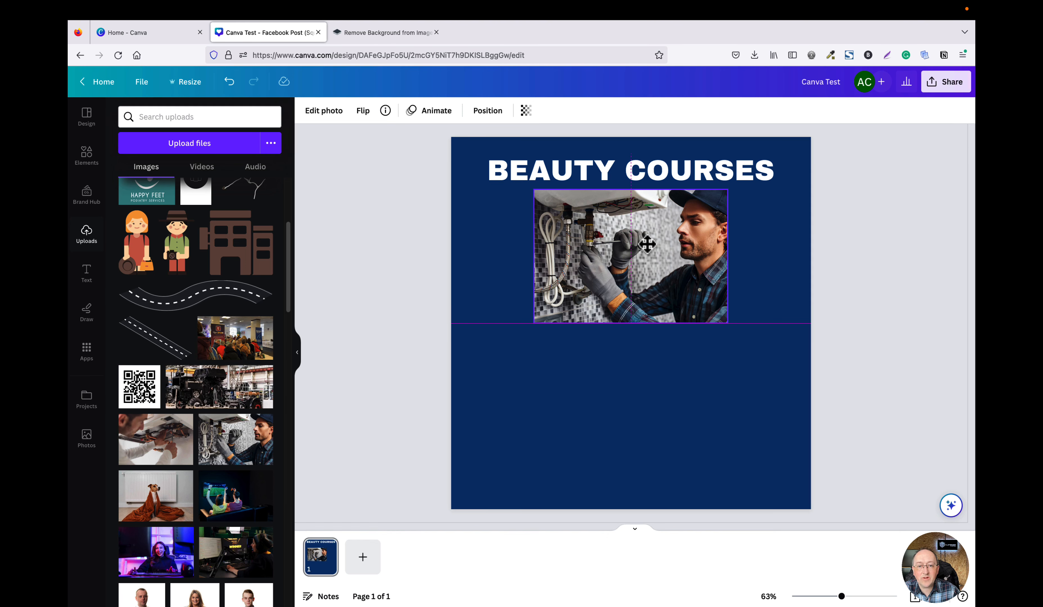
pyautogui.moveTo(648, 244); pyautogui.dragTo(648, 246)
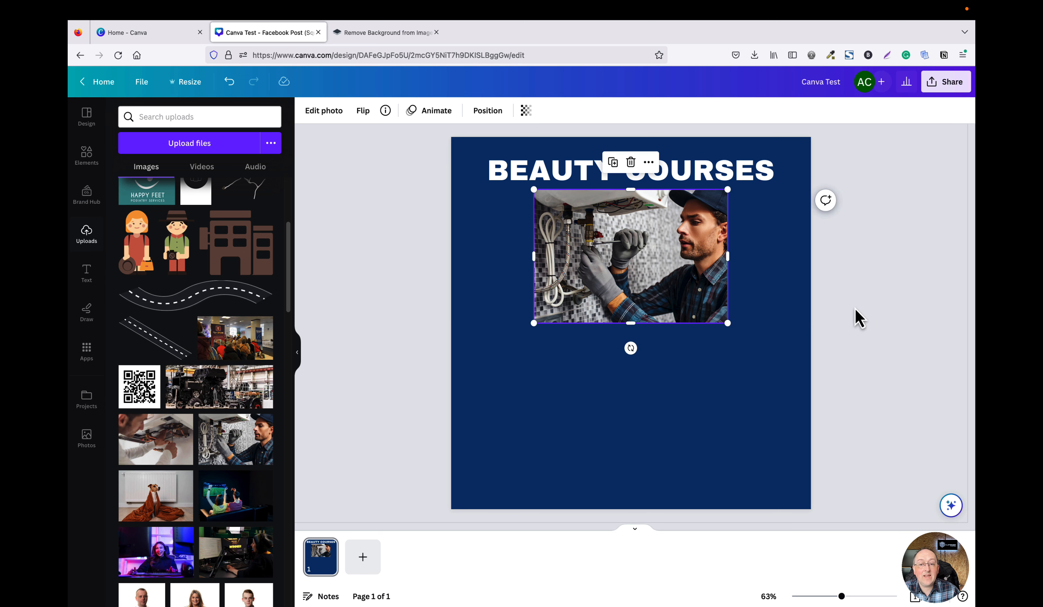
pyautogui.click(808, 337)
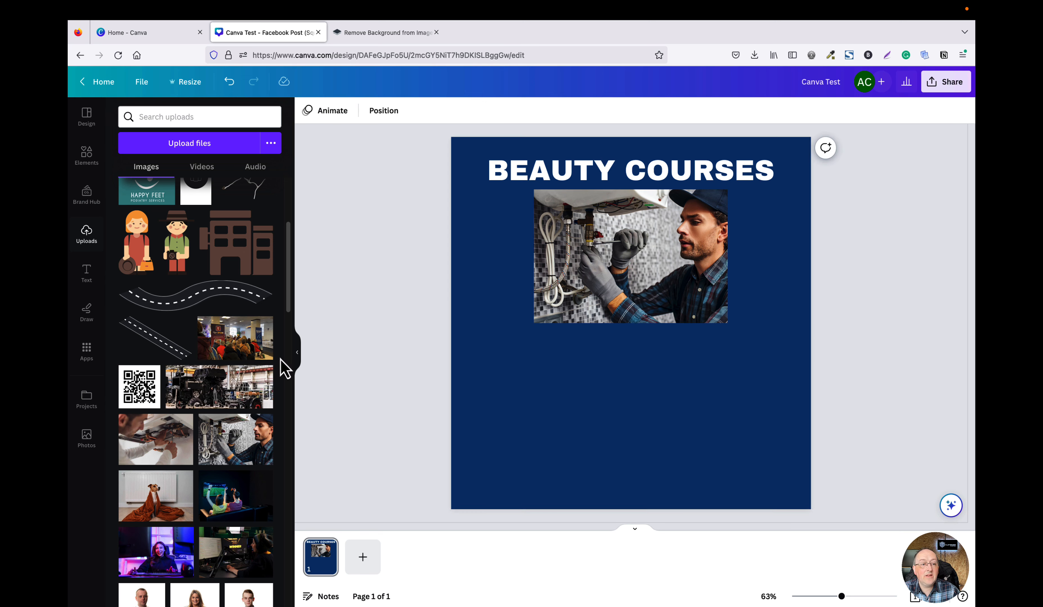
# Add a subheading text box and move it below the photo.
pyautogui.click(87, 274)
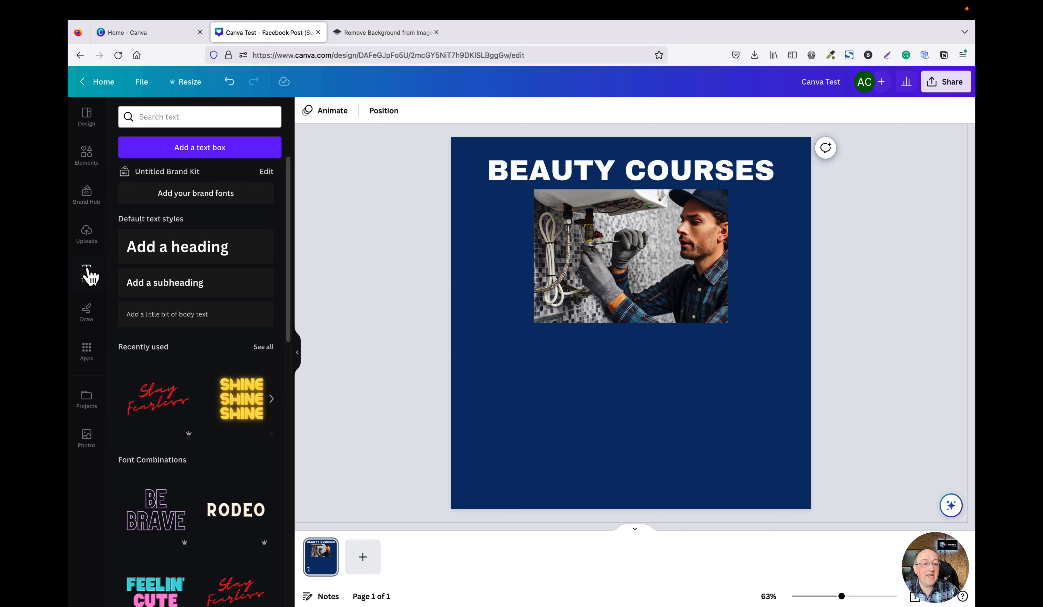
pyautogui.click(200, 289)
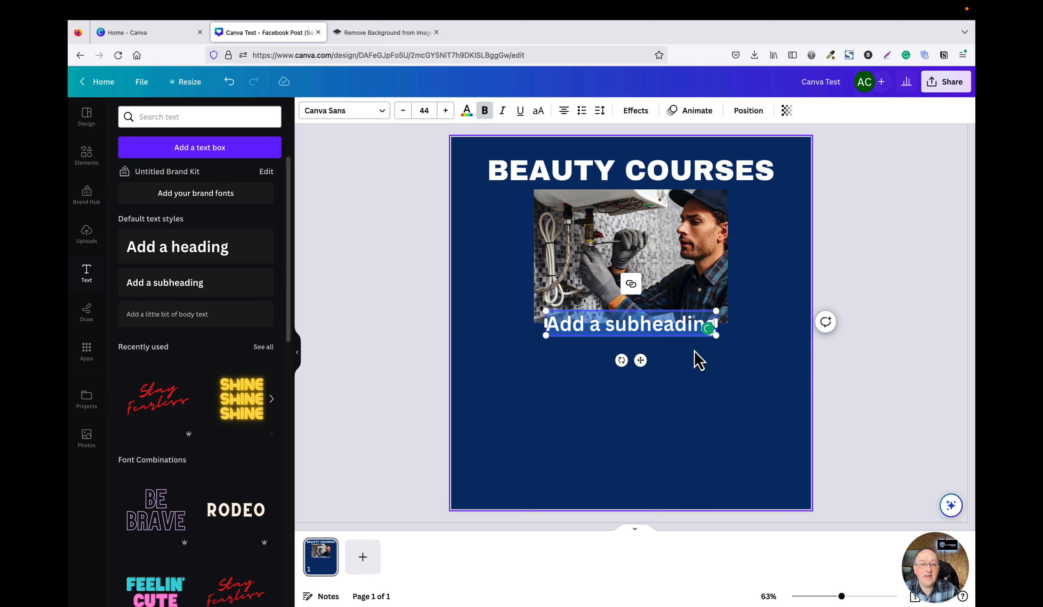
pyautogui.click(858, 384)
pyautogui.click(624, 322)
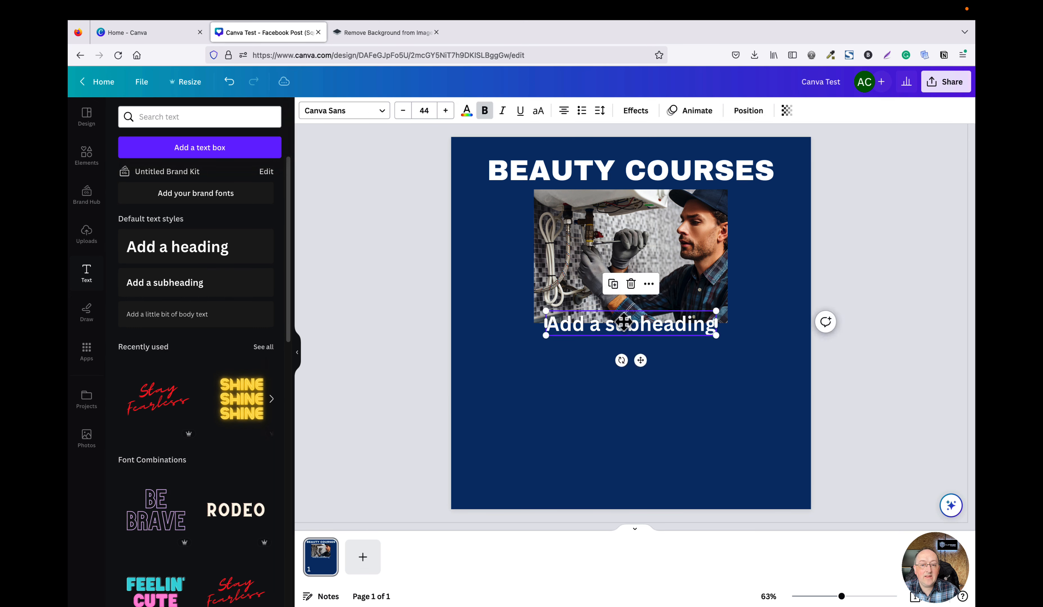
pyautogui.moveTo(625, 322); pyautogui.dragTo(562, 348)
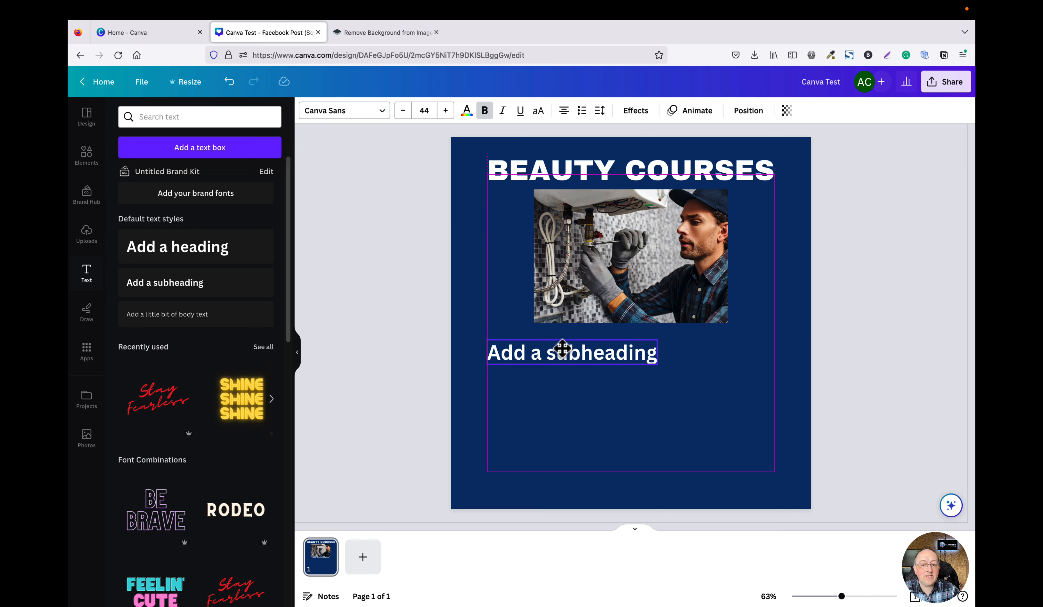
pyautogui.moveTo(564, 354); pyautogui.dragTo(564, 355)
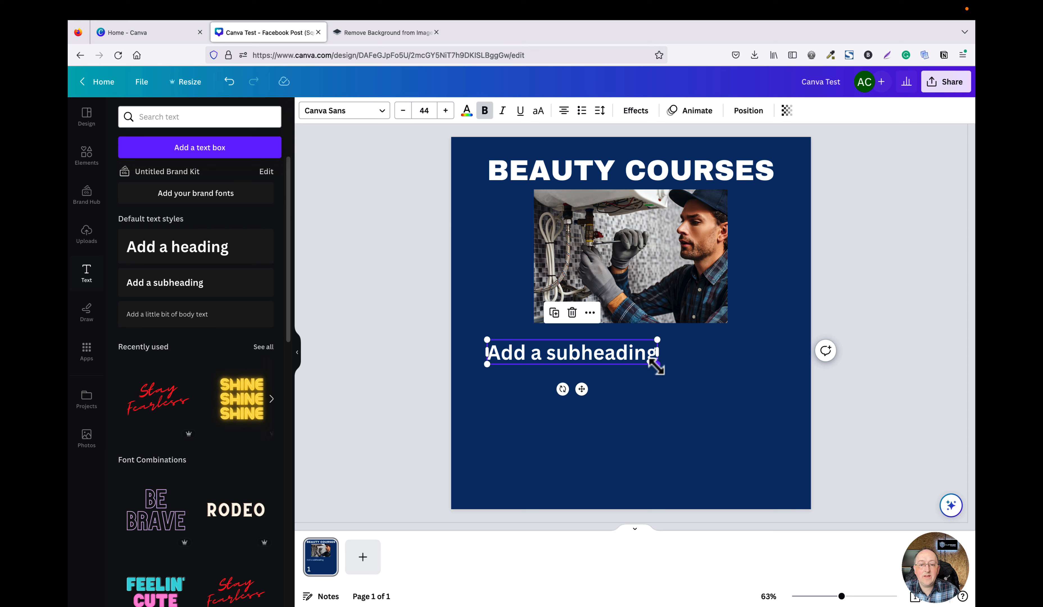
# Replace the subheading text with "Type in details about your course" and widen its box to the page width.
pyautogui.tripleClick(586, 353)
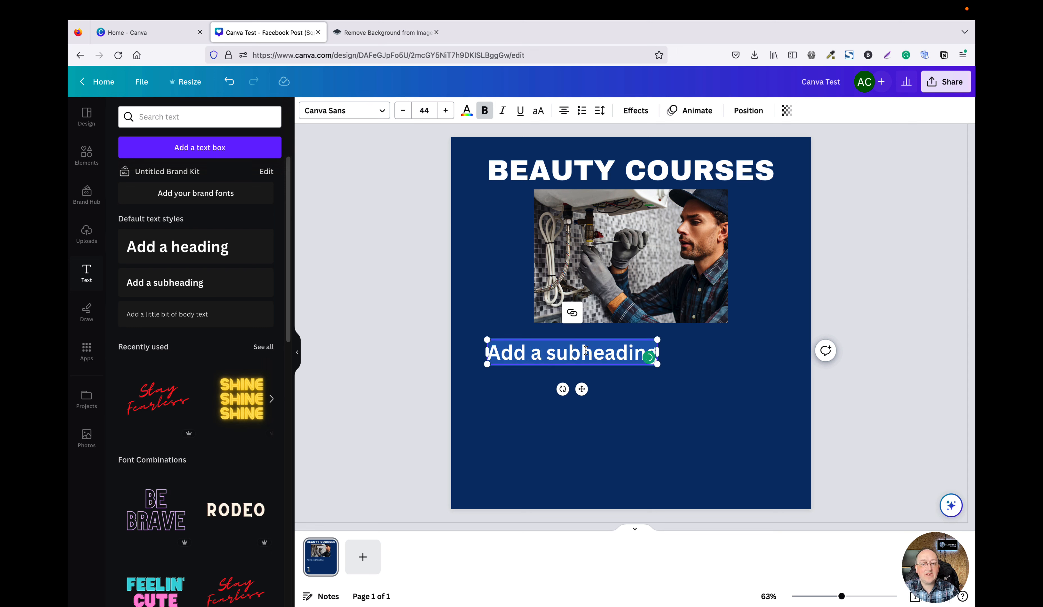
pyautogui.write('Type uin')
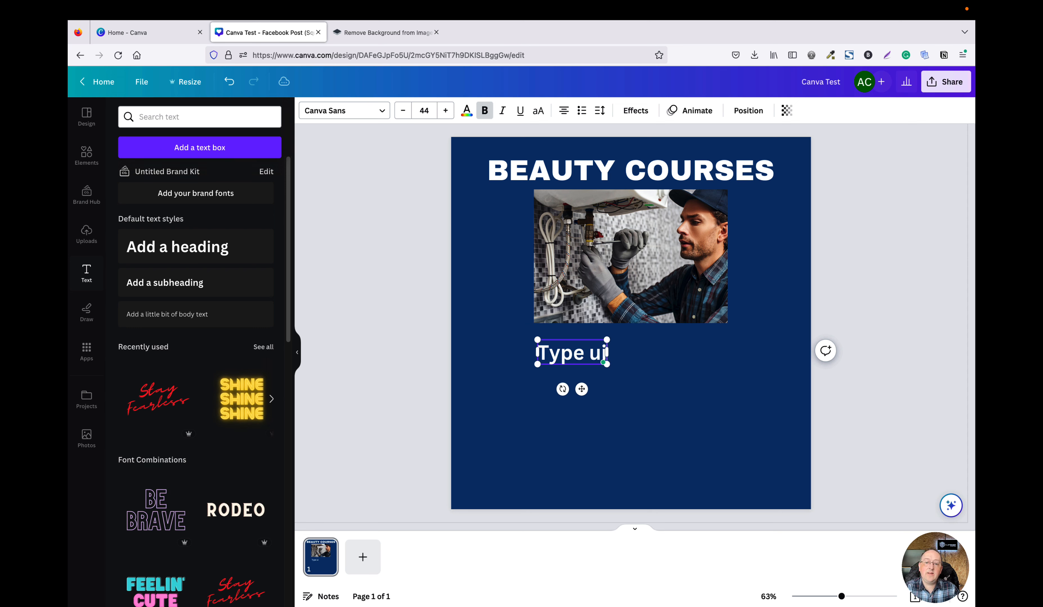
pyautogui.press('BackSpace')
pyautogui.press('BackSpace')
pyautogui.press('BackSpace')
pyautogui.write('iun')
pyautogui.press('BackSpace')
pyautogui.press('BackSpace')
pyautogui.press('BackSpace')
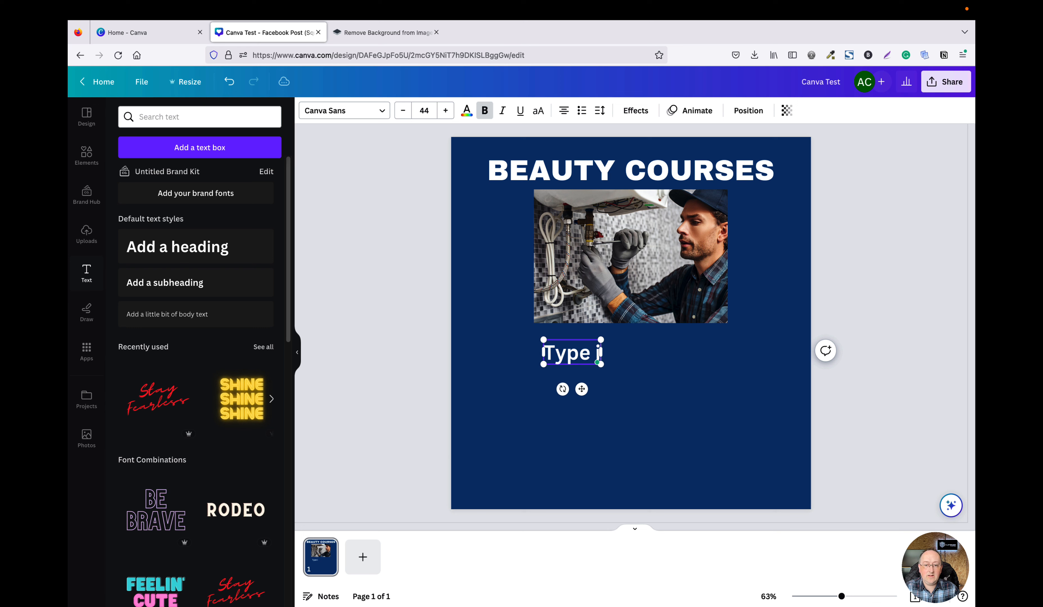
pyautogui.write('in details about')
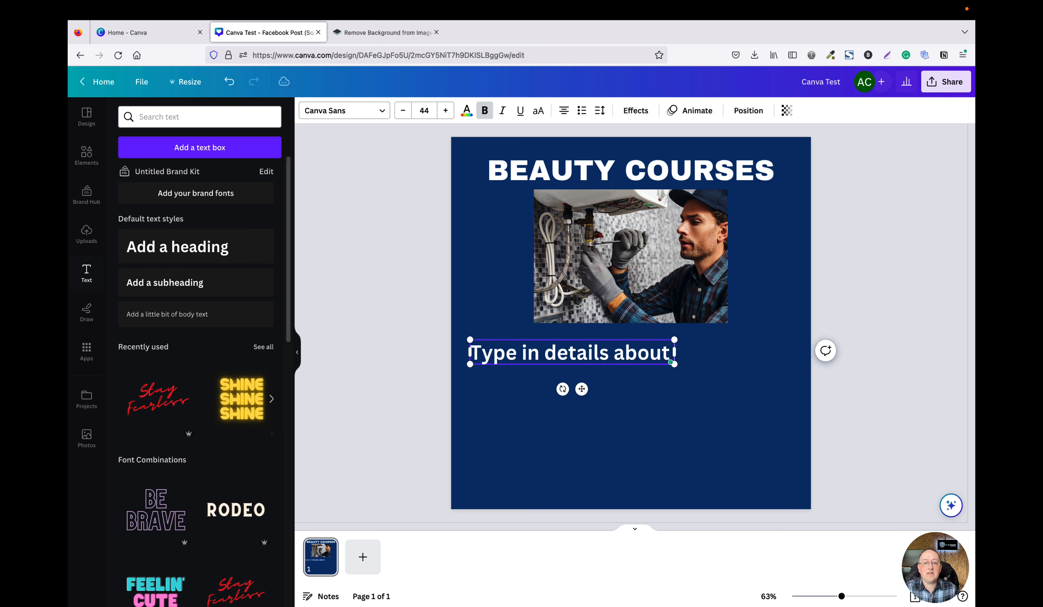
pyautogui.write(' your cour')
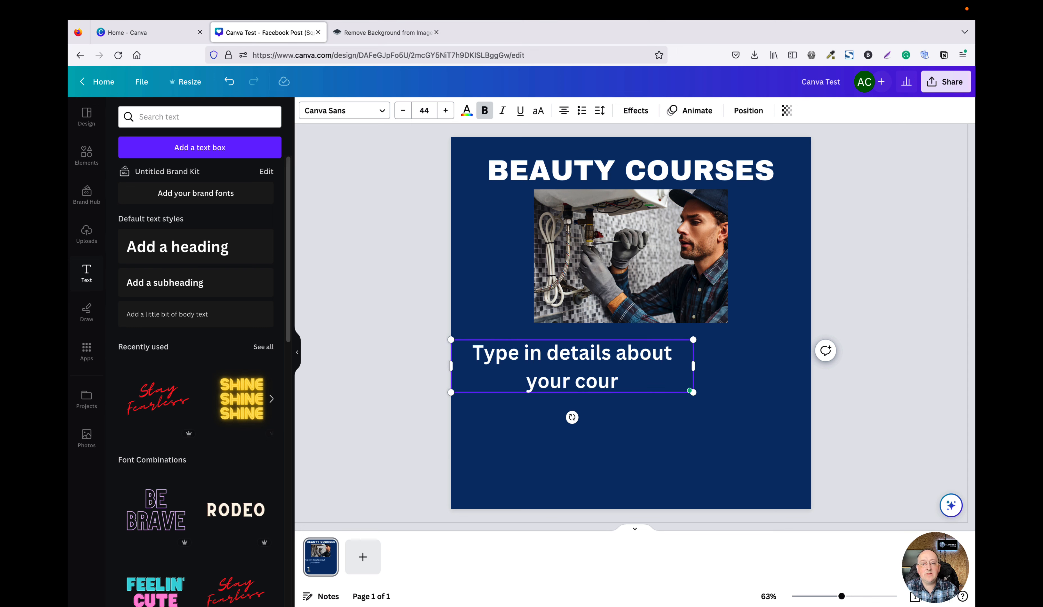
pyautogui.write('se')
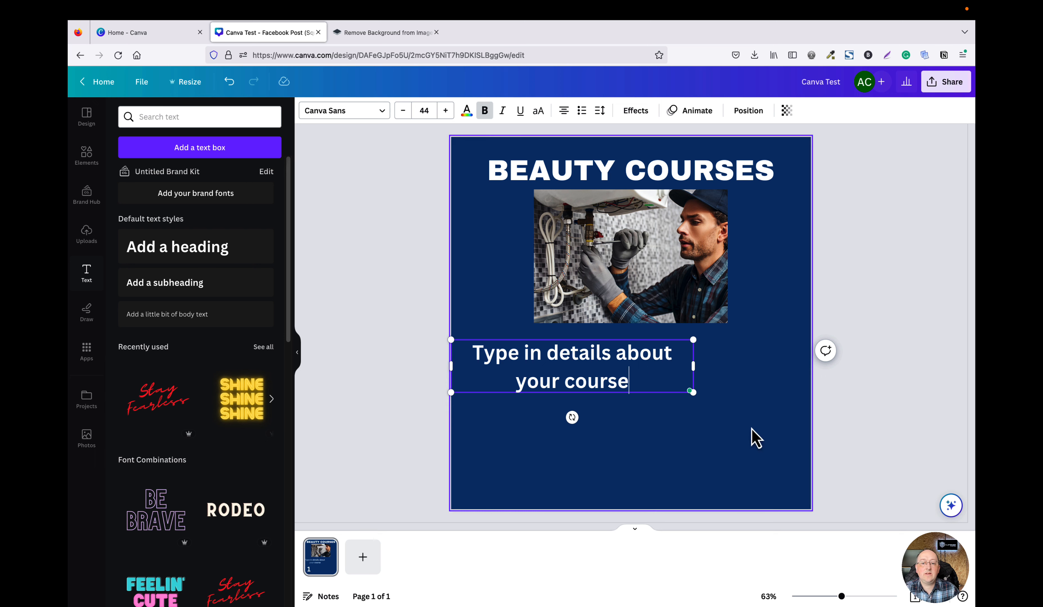
pyautogui.moveTo(694, 367); pyautogui.dragTo(808, 369)
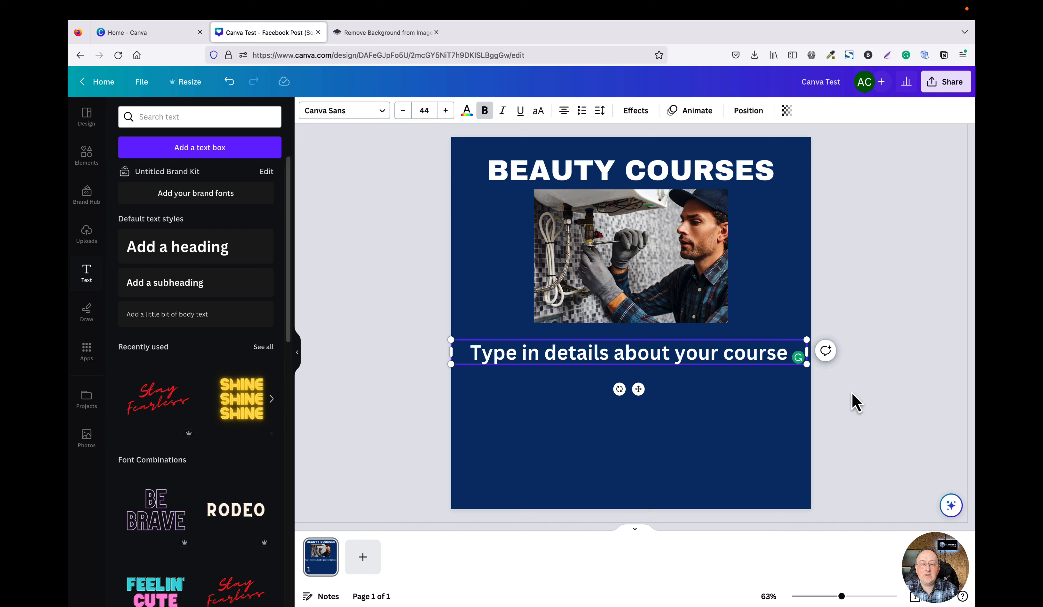
pyautogui.moveTo(698, 365); pyautogui.dragTo(701, 358)
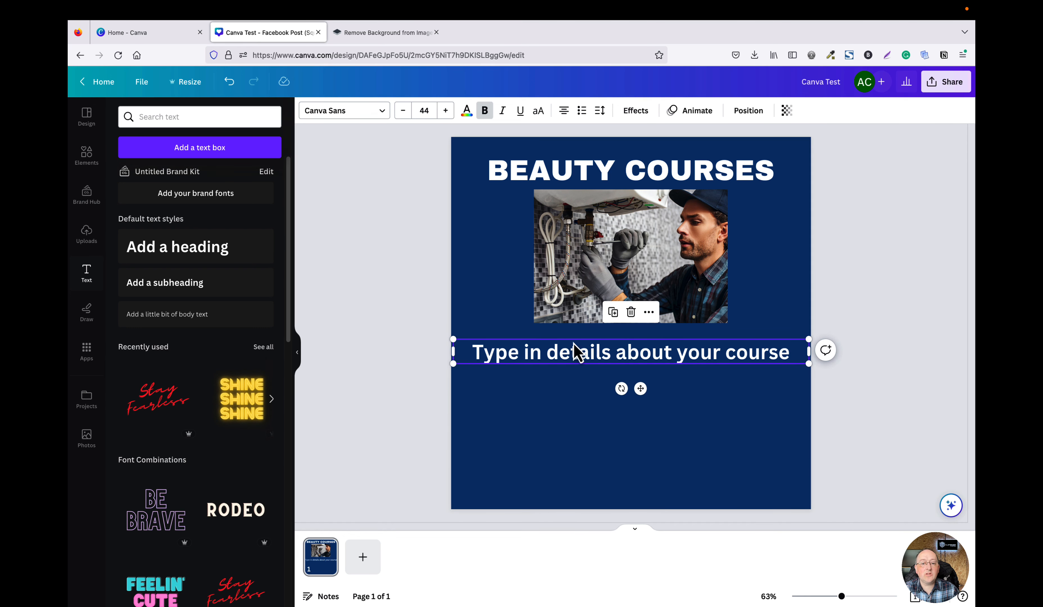
# Reduce the subheading's font size to 32.
pyautogui.doubleClick(479, 352)
pyautogui.moveTo(475, 351); pyautogui.dragTo(881, 366)
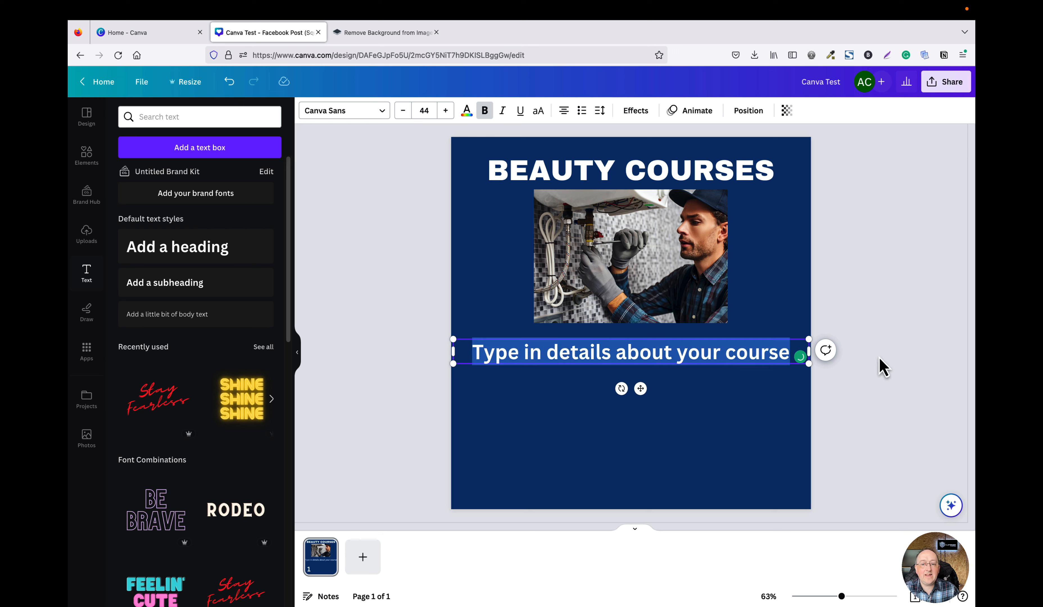
pyautogui.click(402, 111)
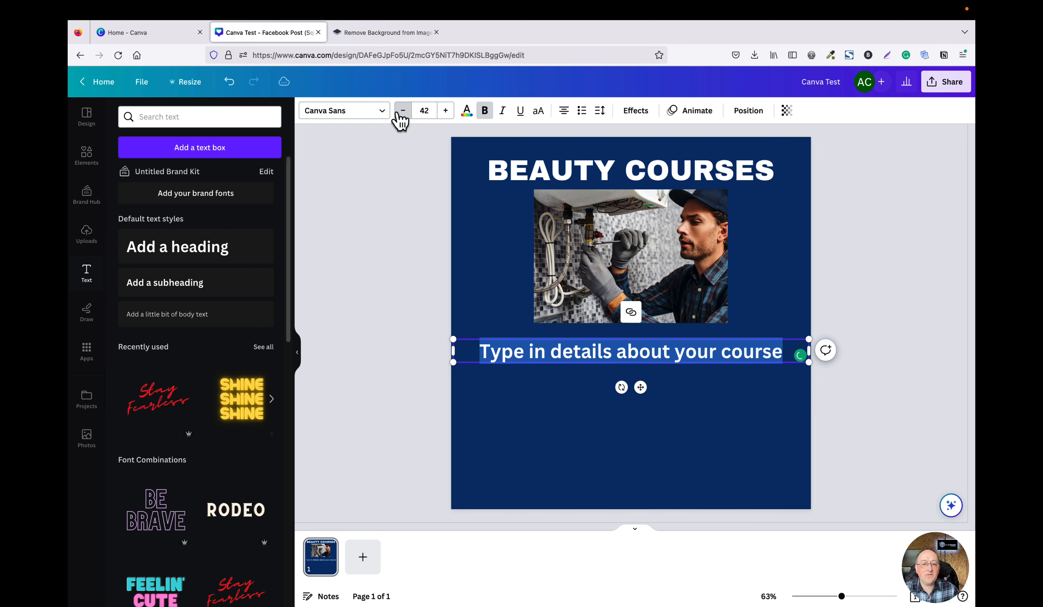
pyautogui.click(403, 111)
pyautogui.click(403, 111)
pyautogui.click(403, 111)
pyautogui.click(403, 111)
pyautogui.click(402, 111)
pyautogui.click(402, 111)
pyautogui.click(403, 111)
pyautogui.click(402, 111)
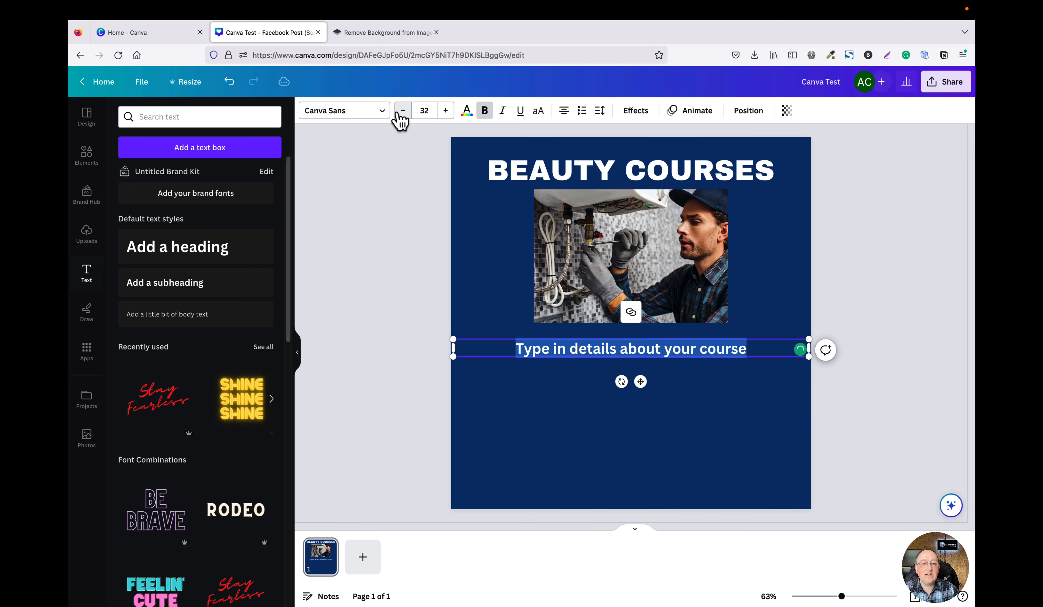
# Set the subheading font to Telegraf Medium and make it bold.
pyautogui.click(379, 114)
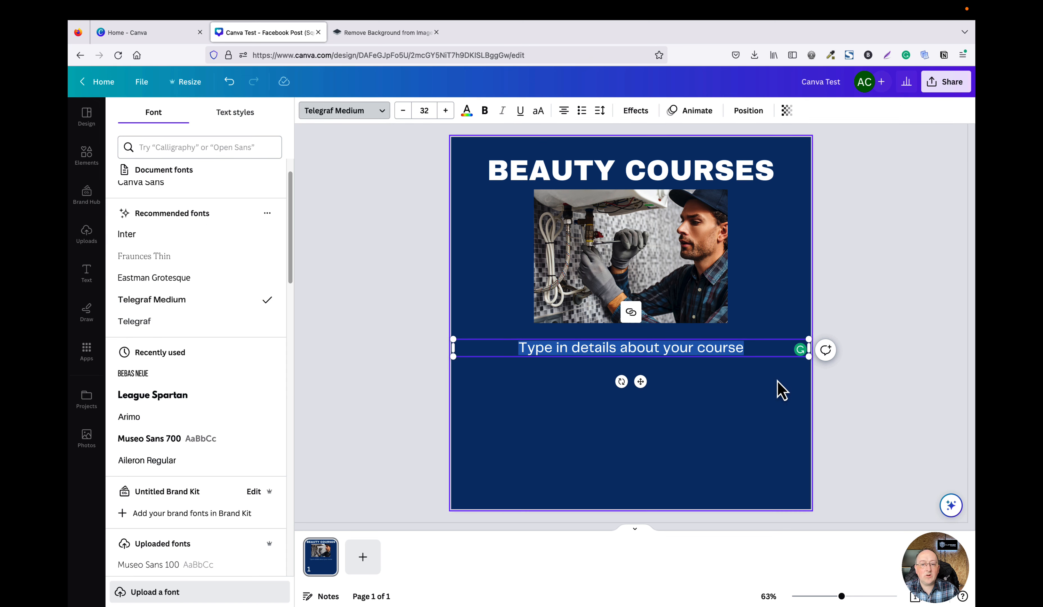
pyautogui.click(485, 119)
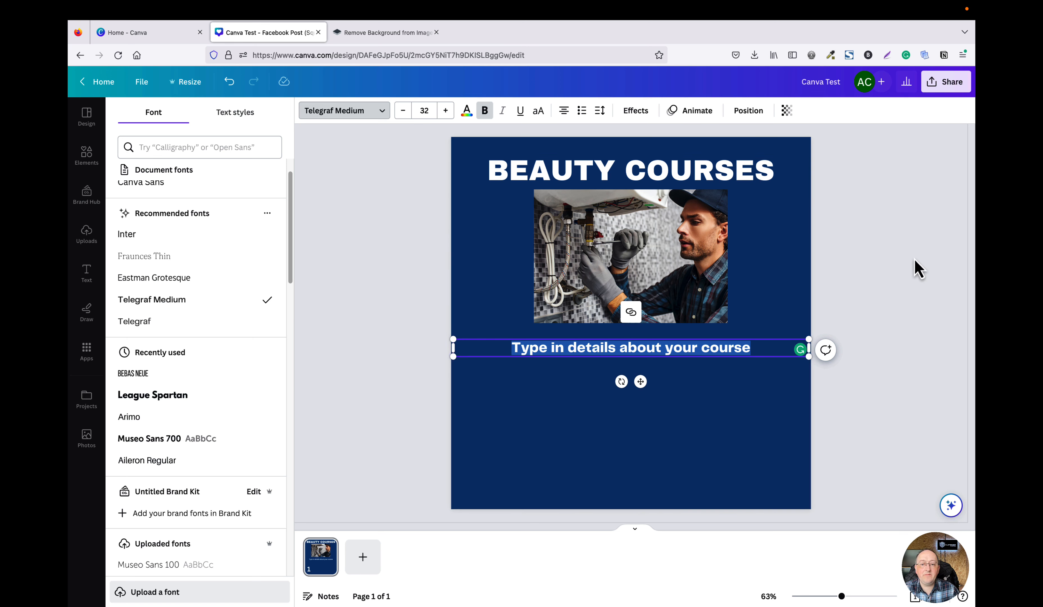
pyautogui.click(837, 322)
pyautogui.click(863, 304)
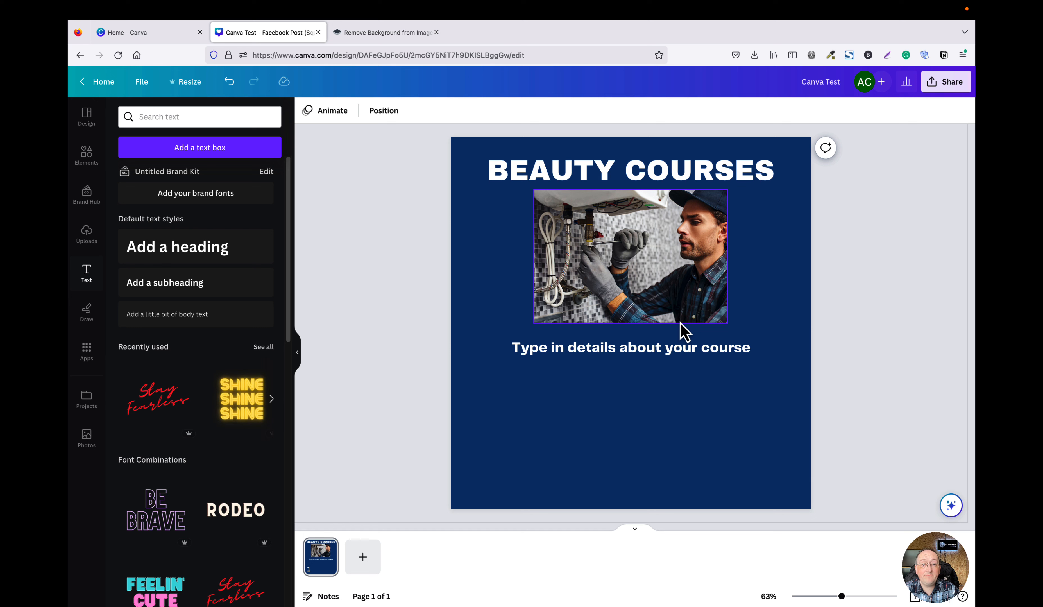
pyautogui.click(677, 355)
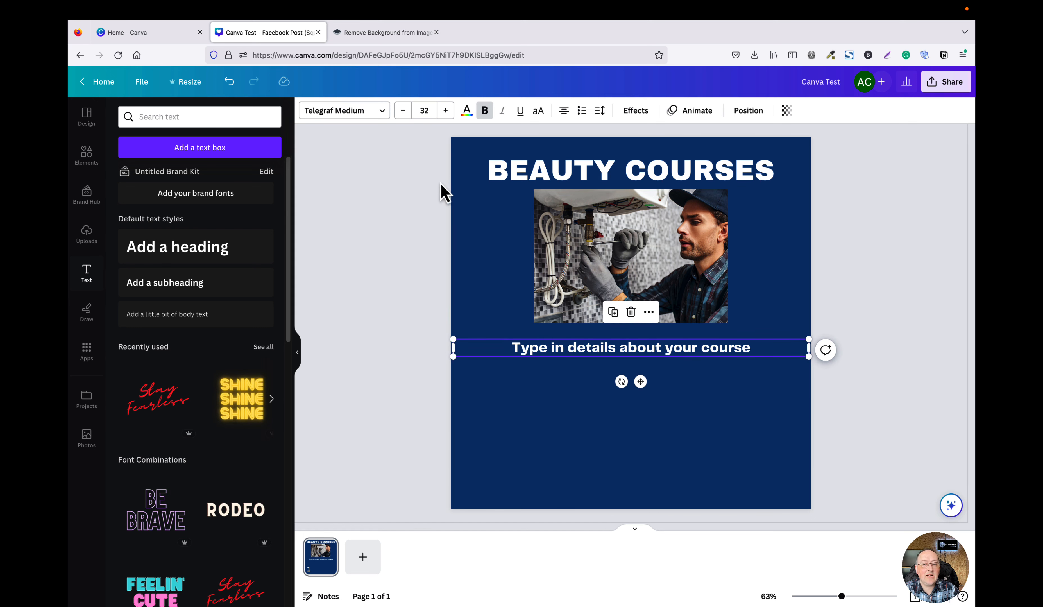
pyautogui.click(430, 195)
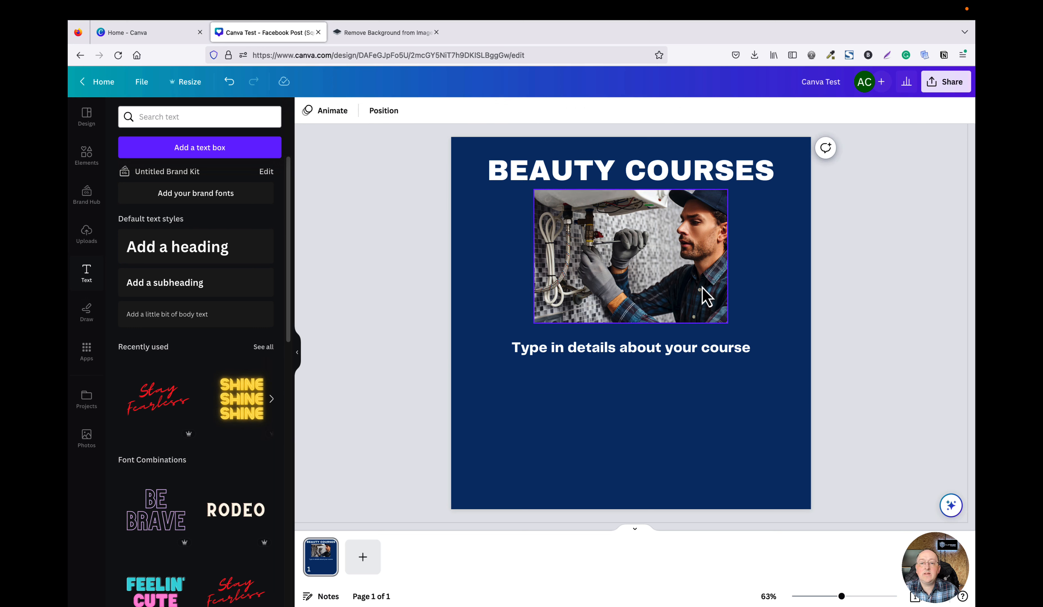
# Search elements for grid, add a grid with one wide cell over two, shrink it and place it lower-left below the subheading.
pyautogui.click(86, 165)
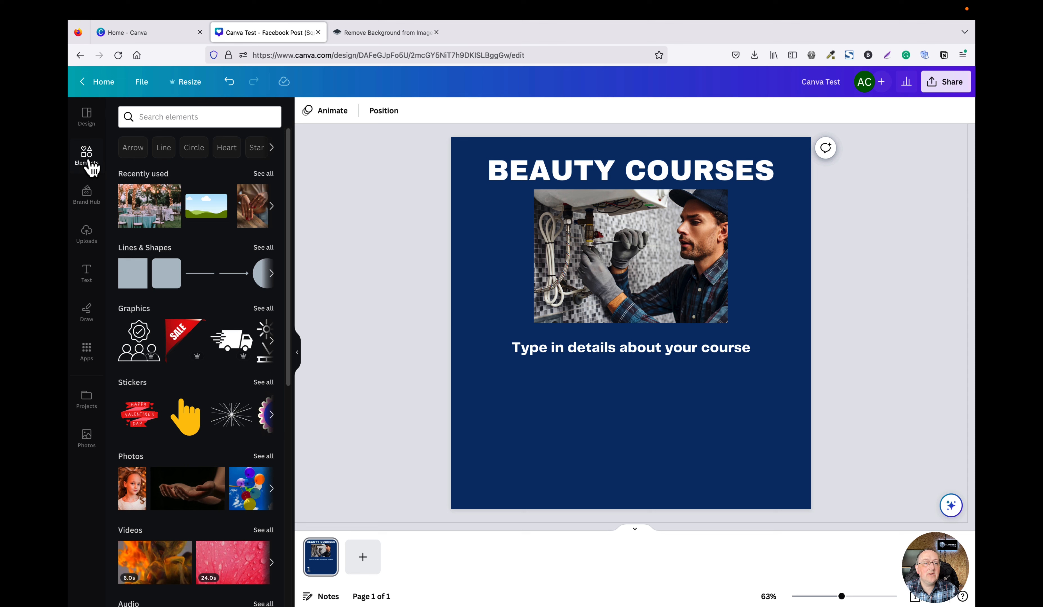
pyautogui.click(164, 117)
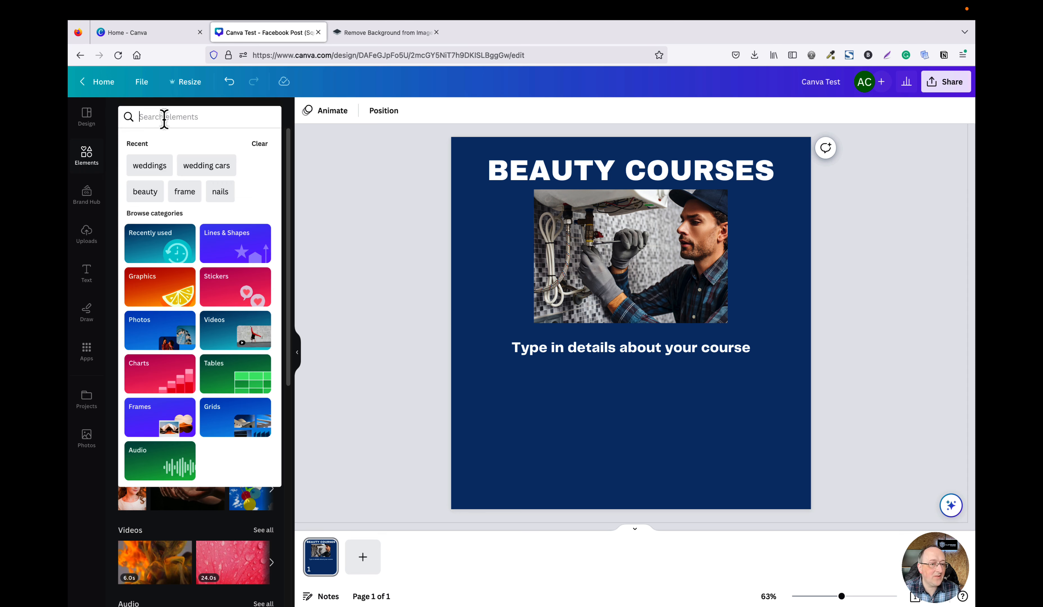
pyautogui.write('g')
pyautogui.press('BackSpace')
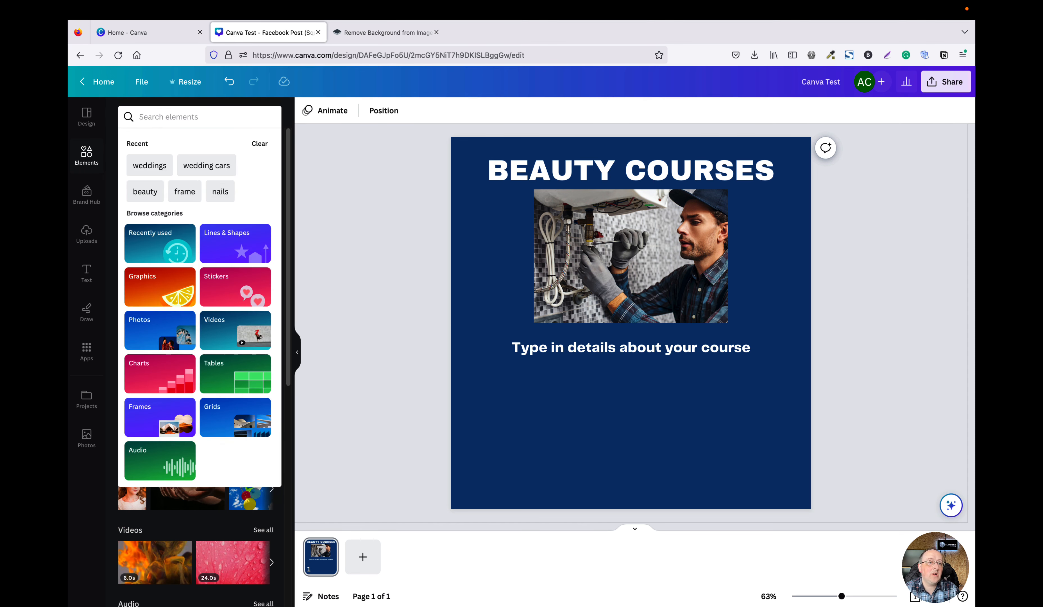
pyautogui.write('gird')
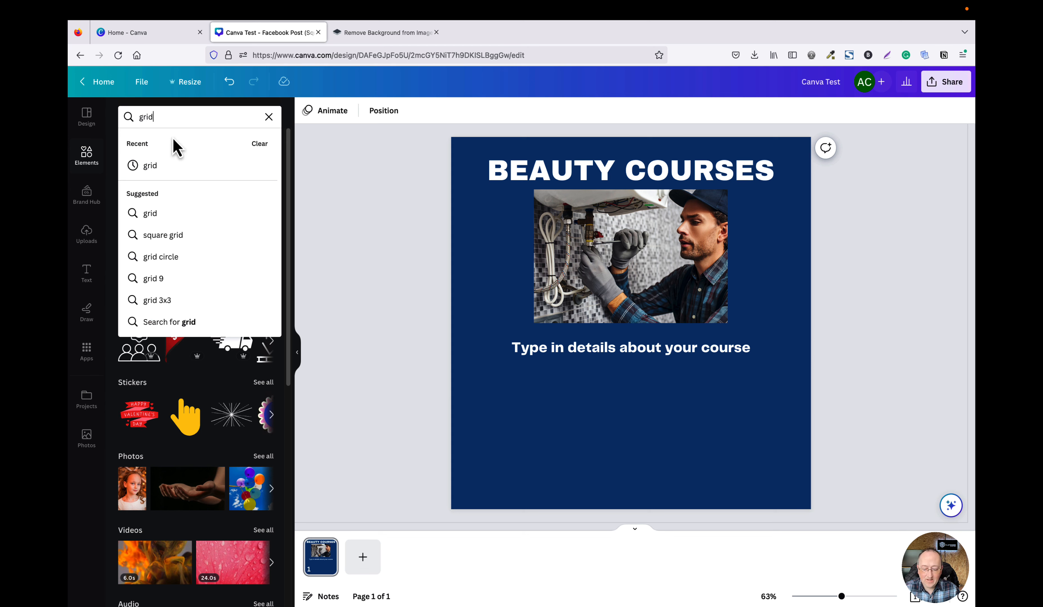
pyautogui.press('Return')
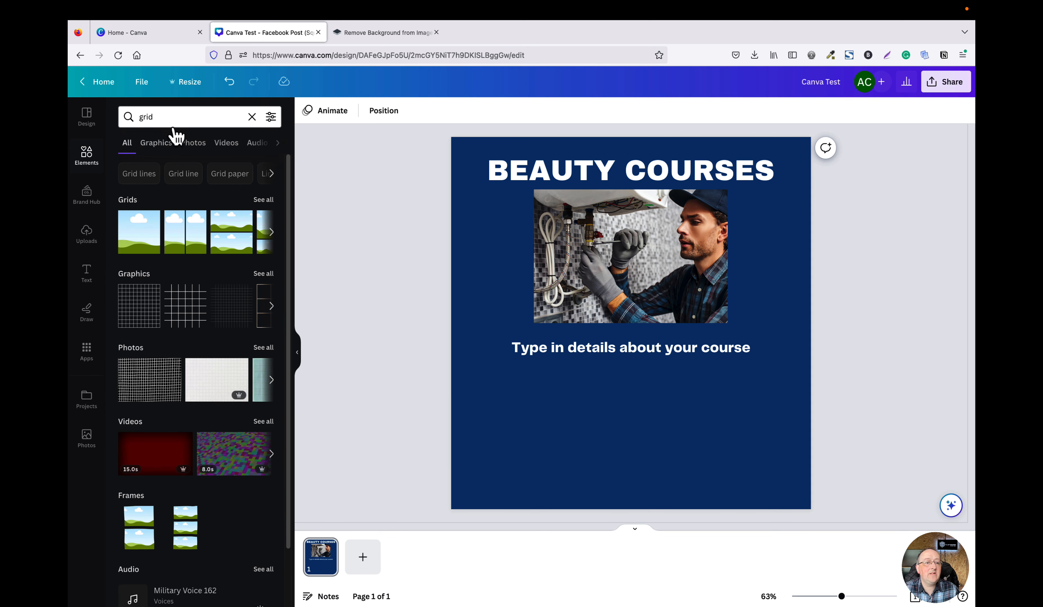
pyautogui.click(265, 202)
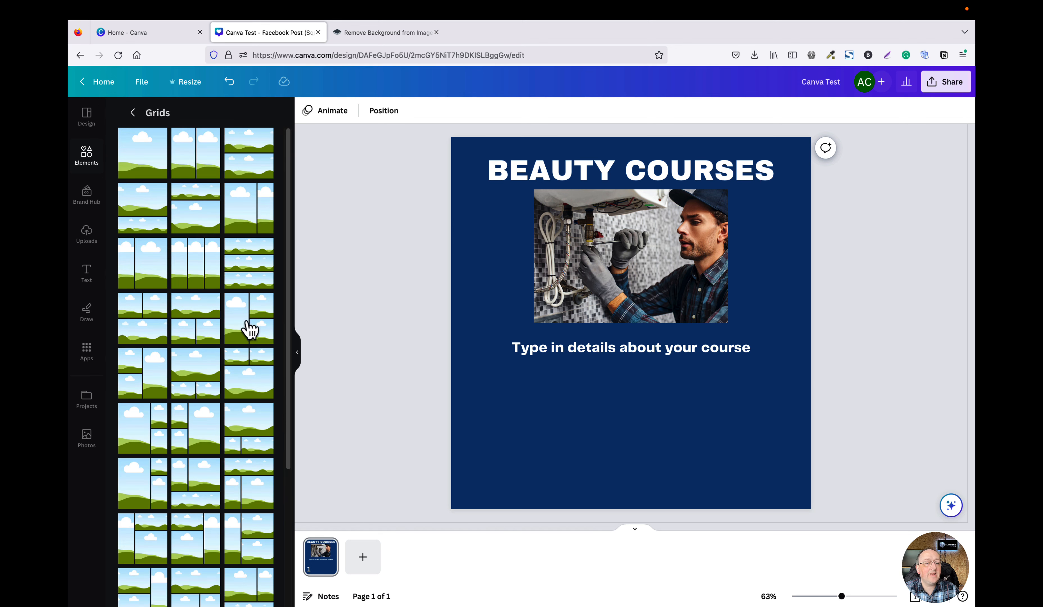
pyautogui.scroll(-1, 203, 325)
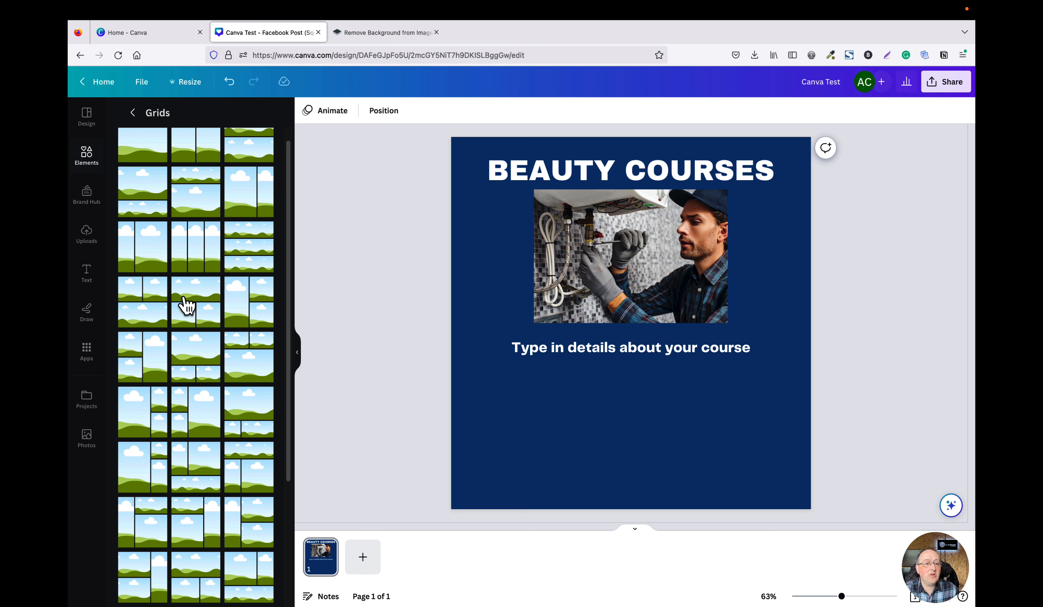
pyautogui.moveTo(187, 306); pyautogui.dragTo(467, 167)
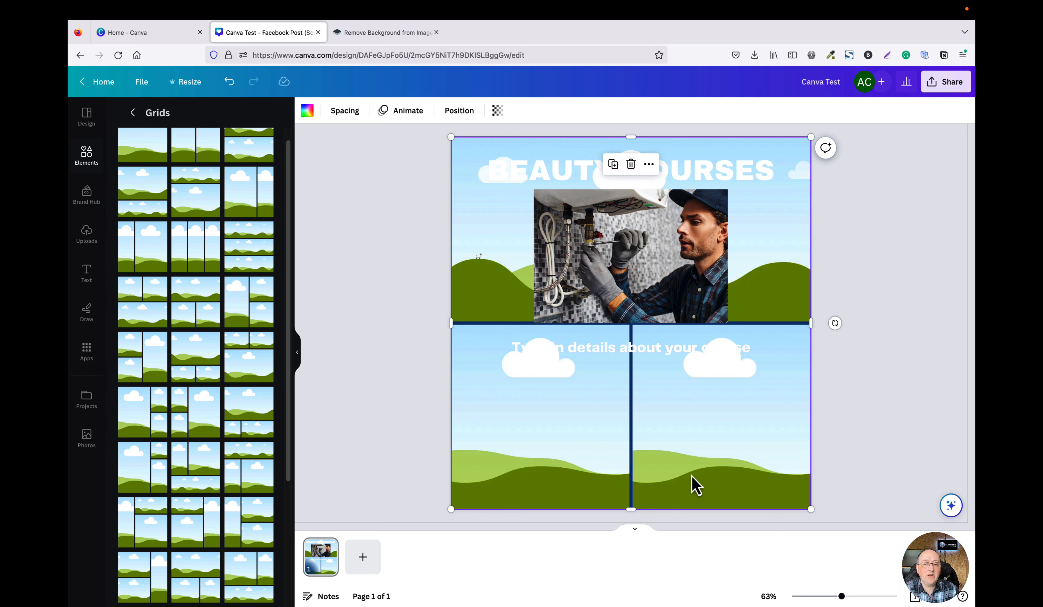
pyautogui.moveTo(811, 509); pyautogui.dragTo(606, 318)
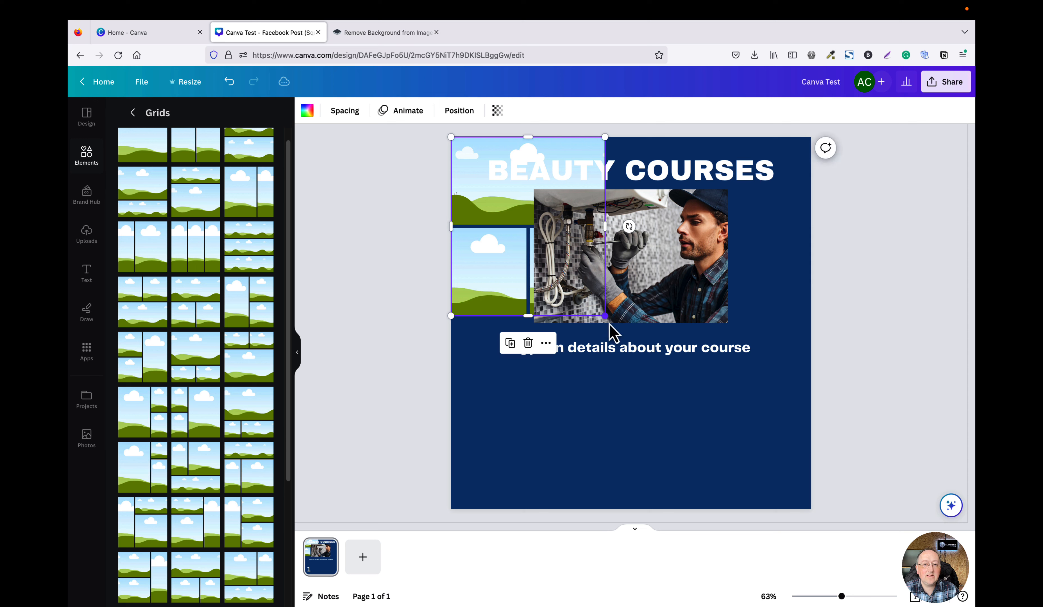
pyautogui.moveTo(496, 249); pyautogui.dragTo(515, 430)
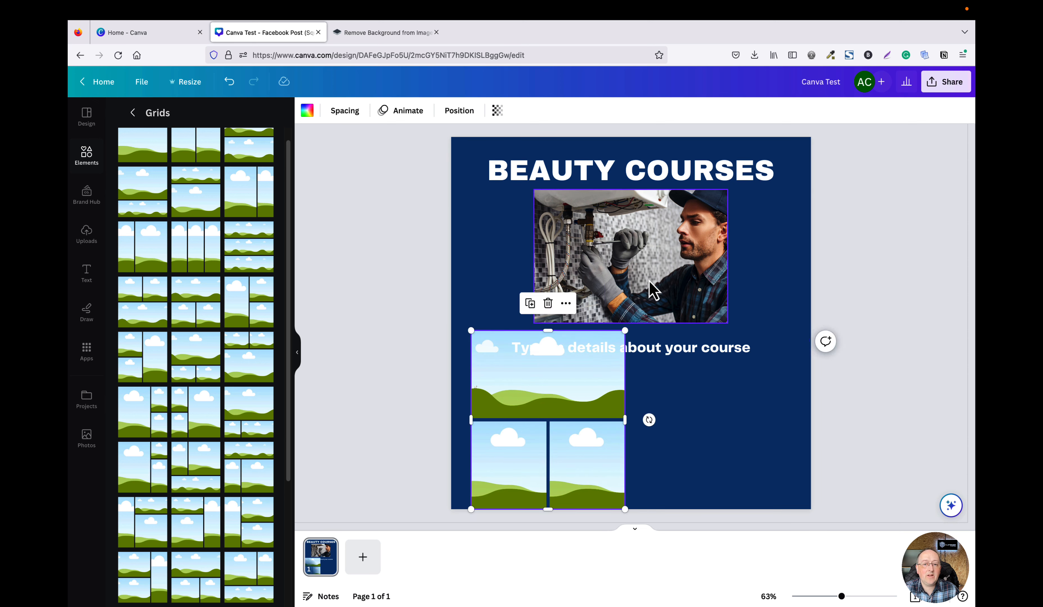
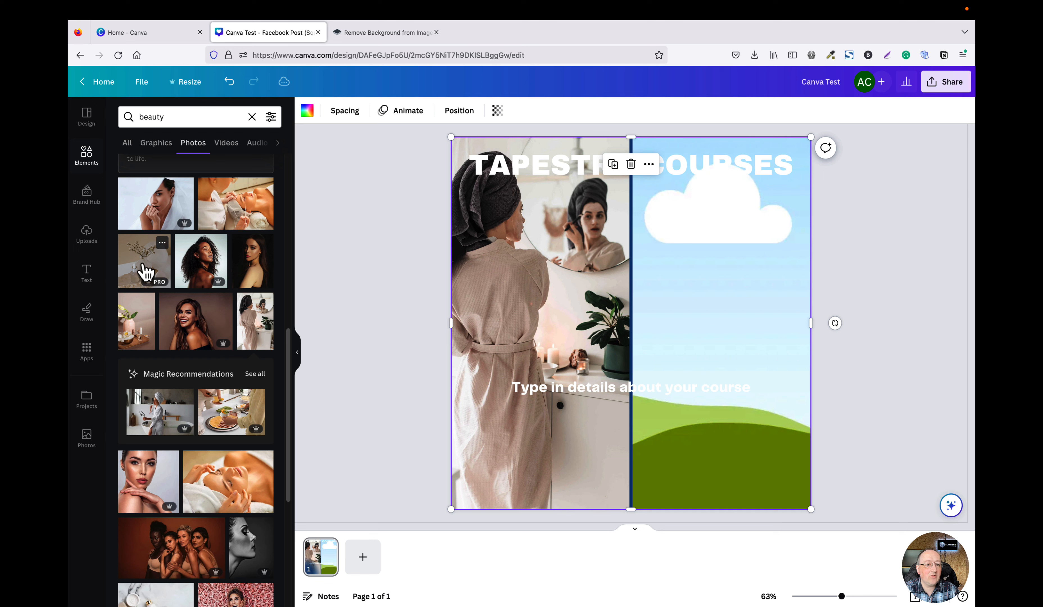
# Drop the facial-treatment photo from the beauty results into the right grid cell.
pyautogui.scroll(-3, 285, 396)
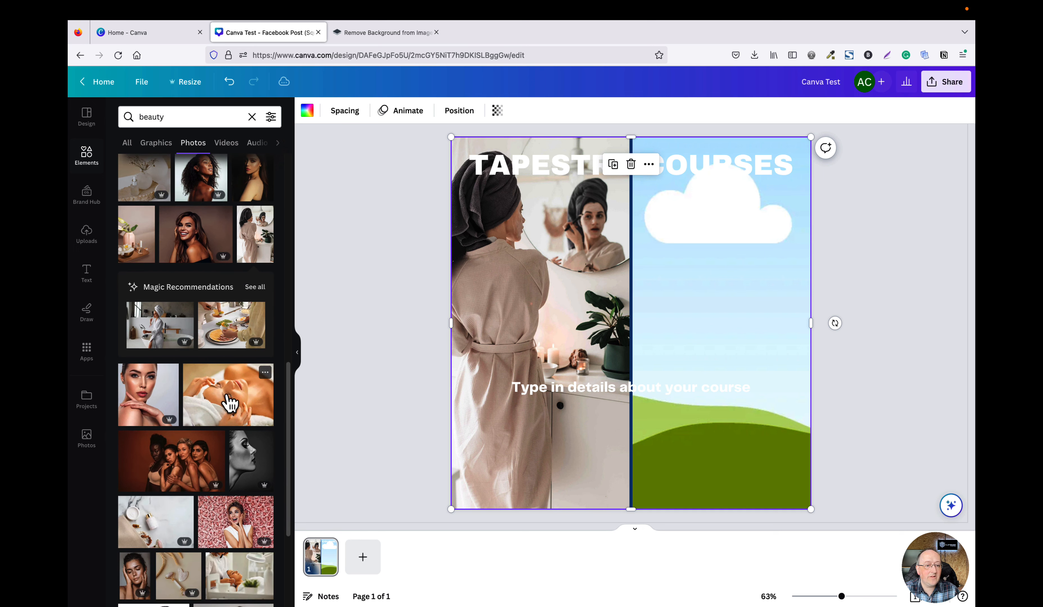
pyautogui.moveTo(229, 403); pyautogui.dragTo(670, 372)
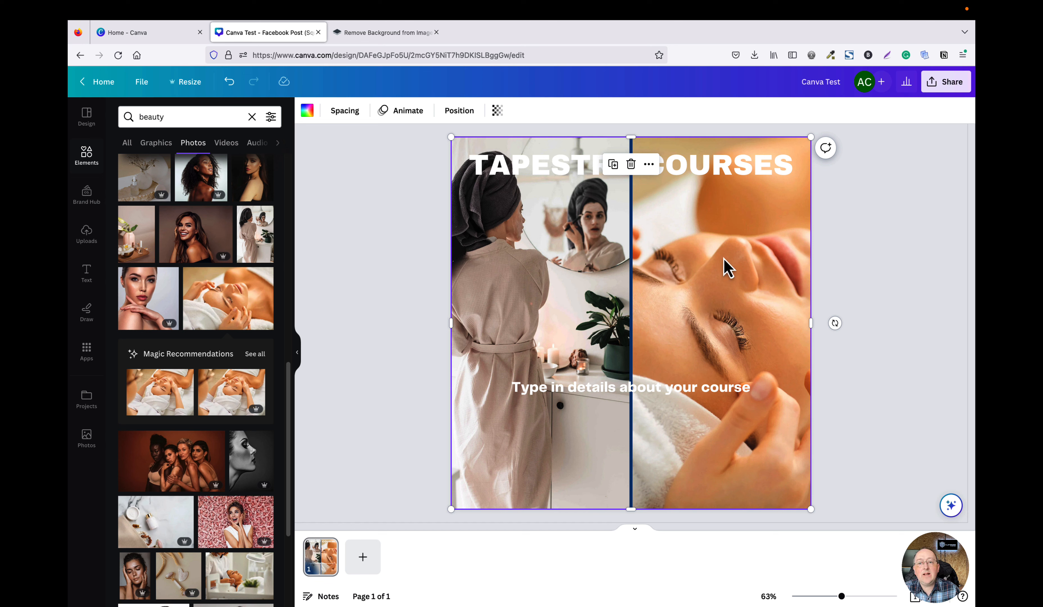
# Search elements for square, add a square shape to the page and colour it black.
pyautogui.click(84, 163)
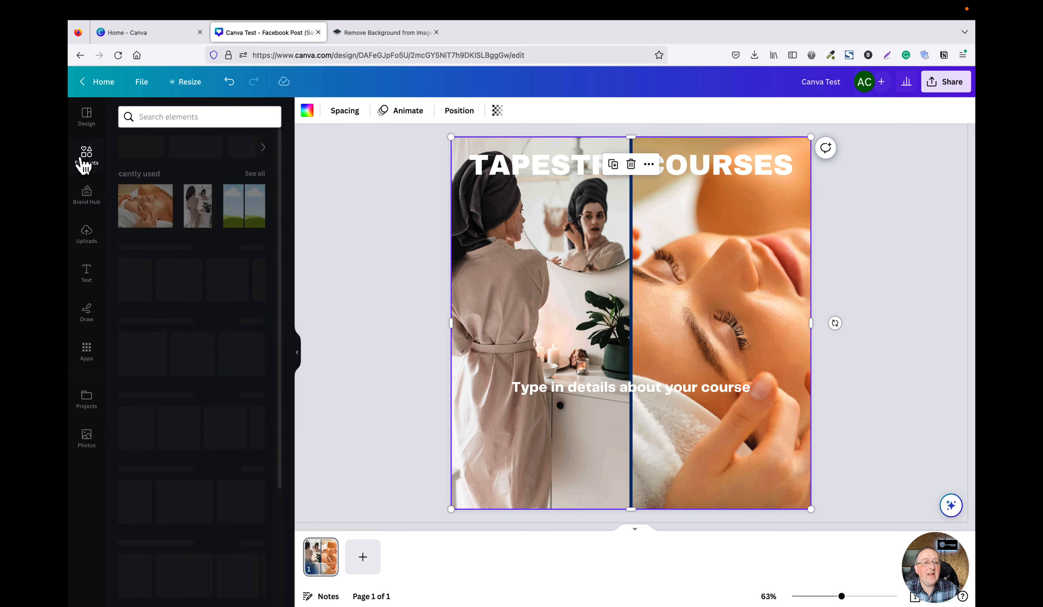
pyautogui.click(151, 118)
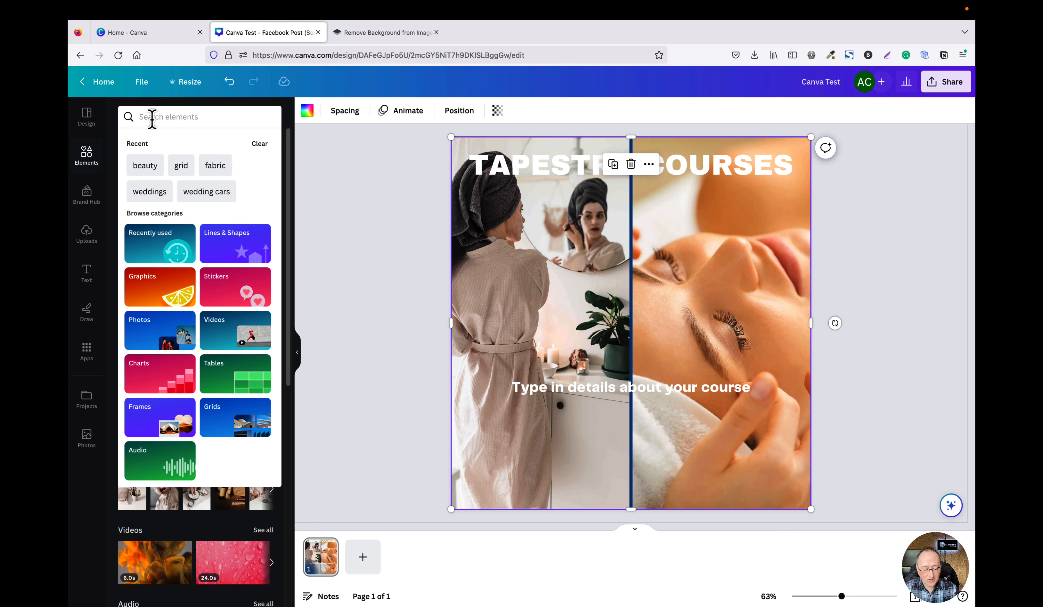
pyautogui.write('sw')
pyautogui.press('BackSpace')
pyautogui.write('qau')
pyautogui.press('BackSpace')
pyautogui.press('BackSpace')
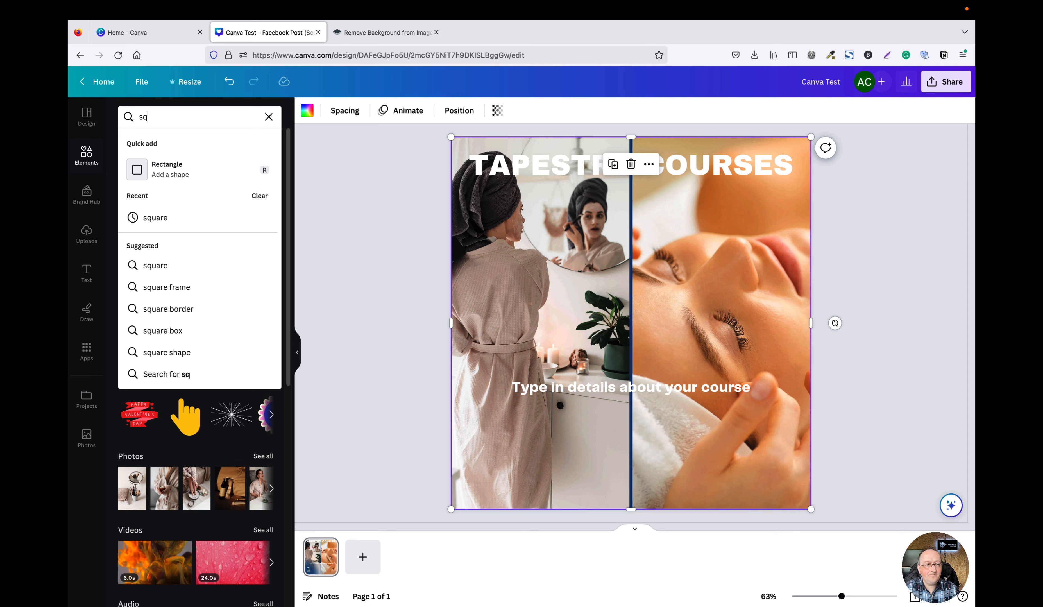
pyautogui.write('uare')
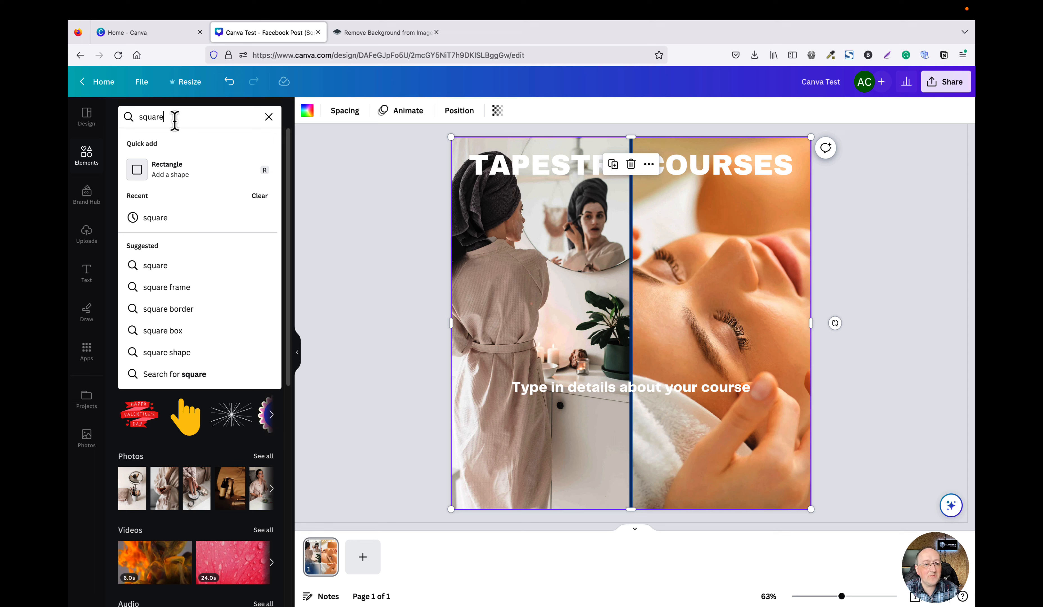
pyautogui.press('Return')
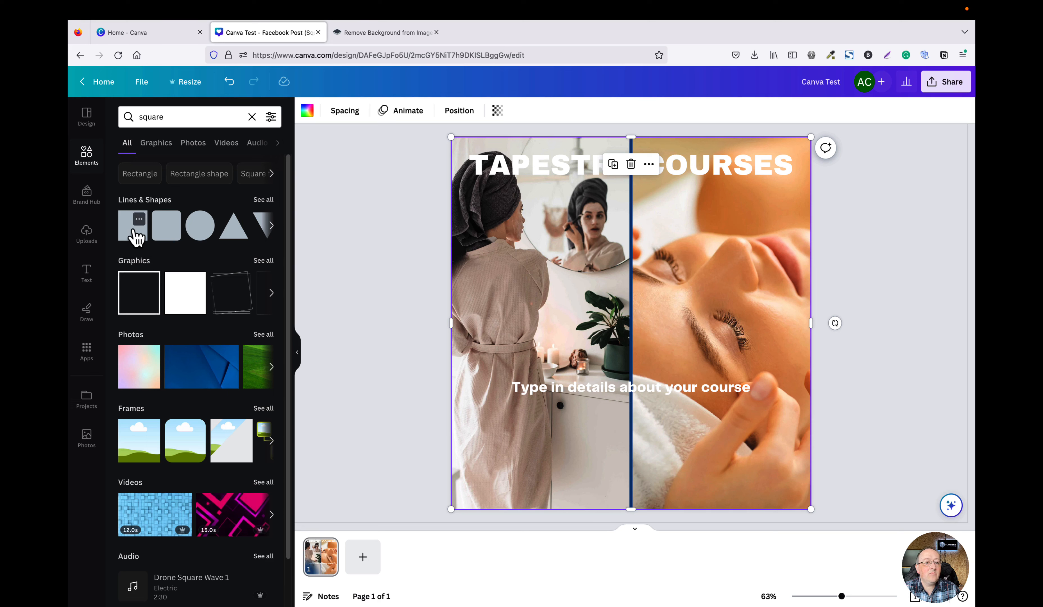
pyautogui.click(136, 237)
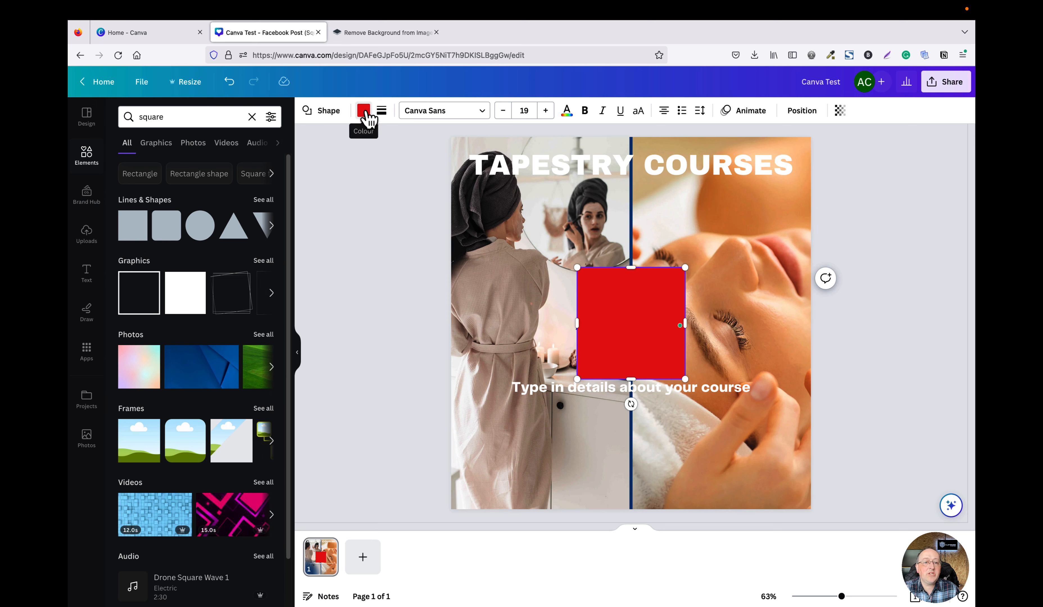
pyautogui.click(364, 110)
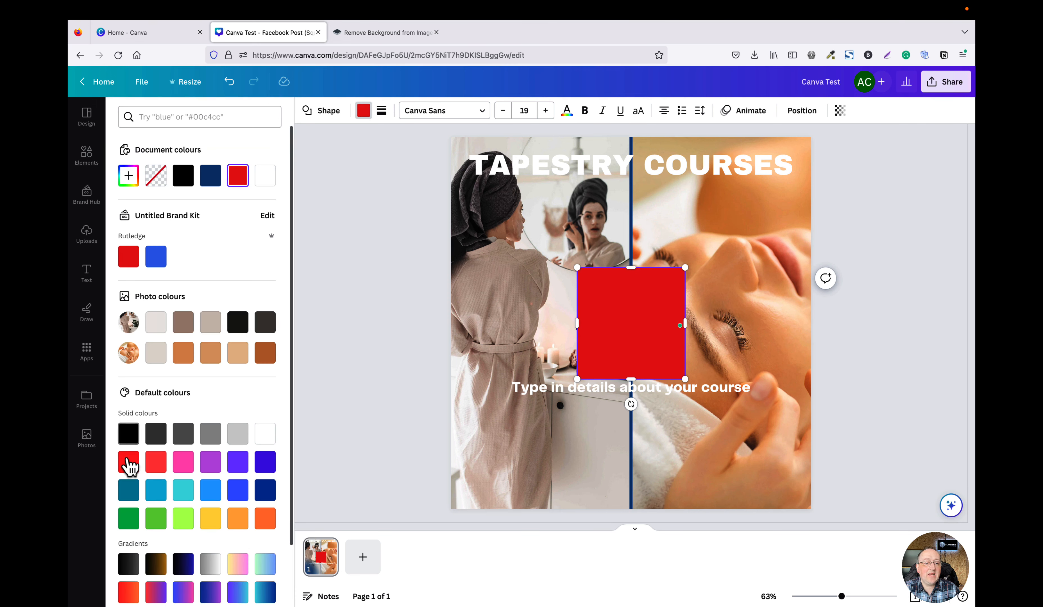
pyautogui.click(136, 434)
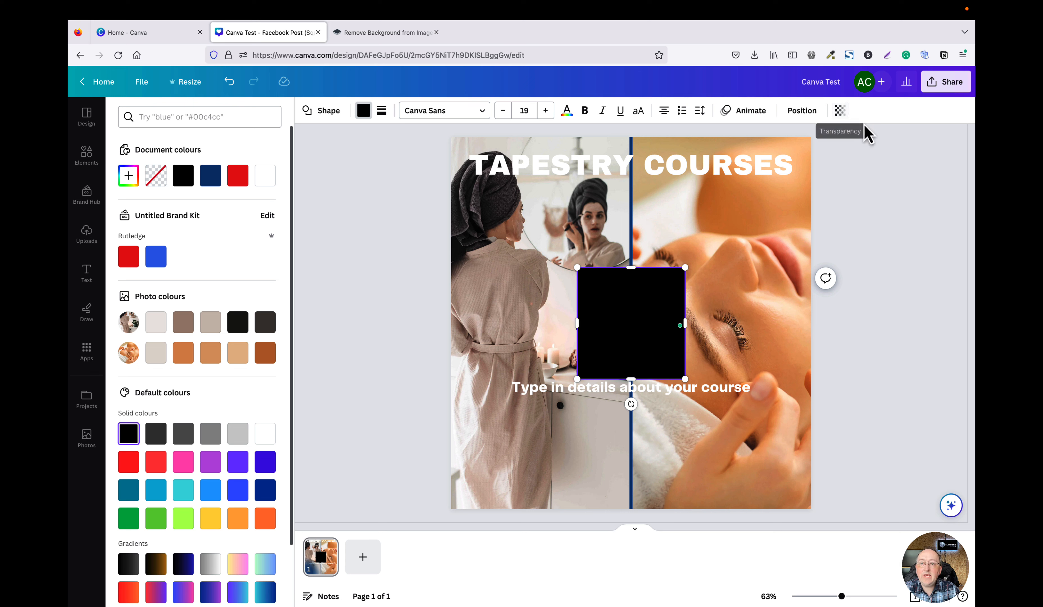
# Set the black square's transparency to 40.
pyautogui.click(843, 118)
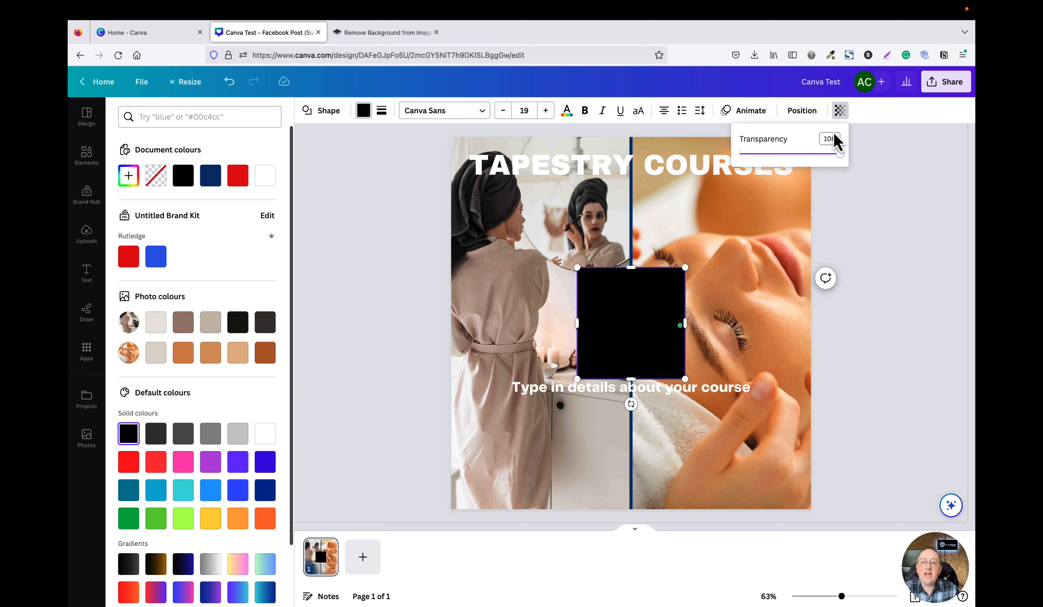
pyautogui.moveTo(840, 154); pyautogui.dragTo(780, 154)
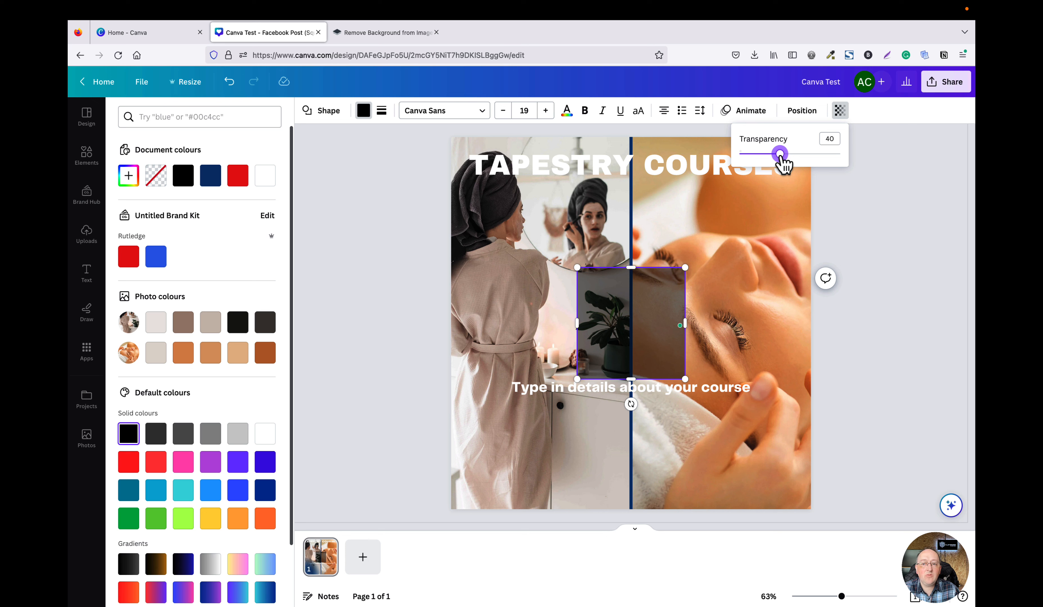
pyautogui.click(897, 193)
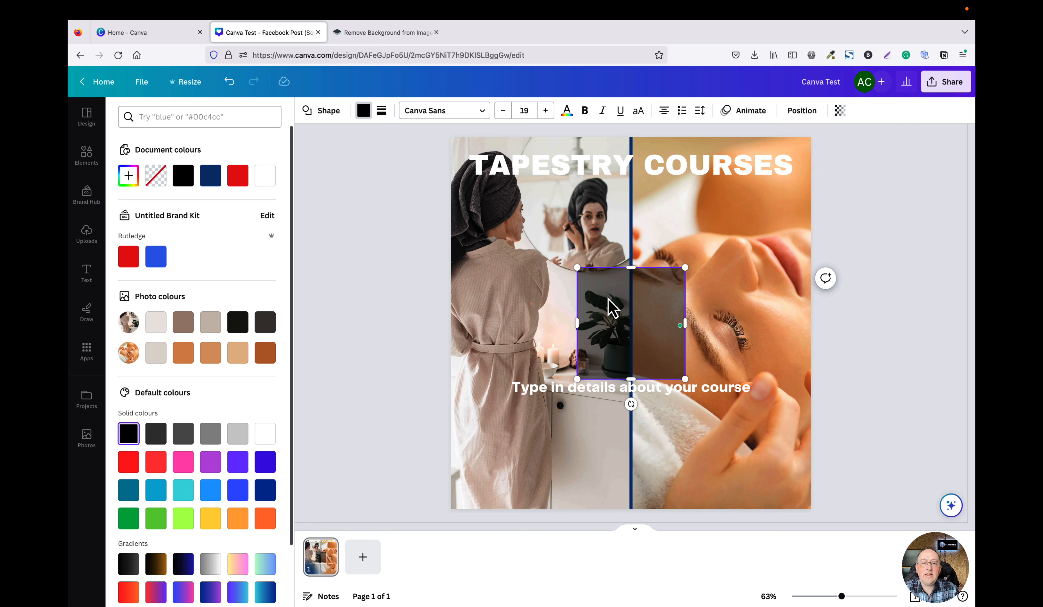
# Move the translucent square to the page's top-left corner and stretch it to cover the whole page.
pyautogui.moveTo(609, 306); pyautogui.dragTo(483, 168)
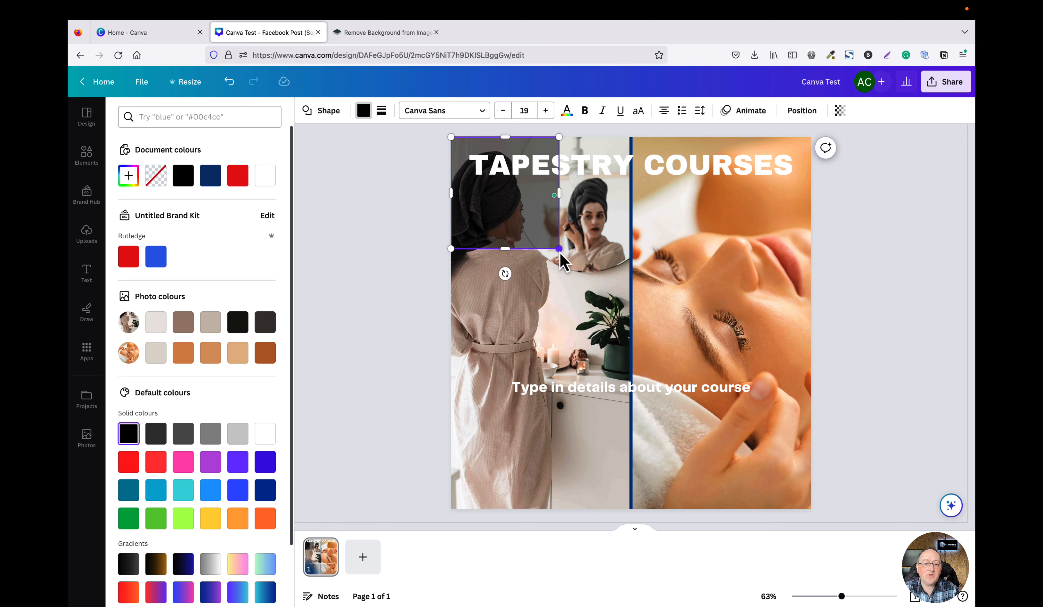
pyautogui.moveTo(560, 253); pyautogui.dragTo(810, 510)
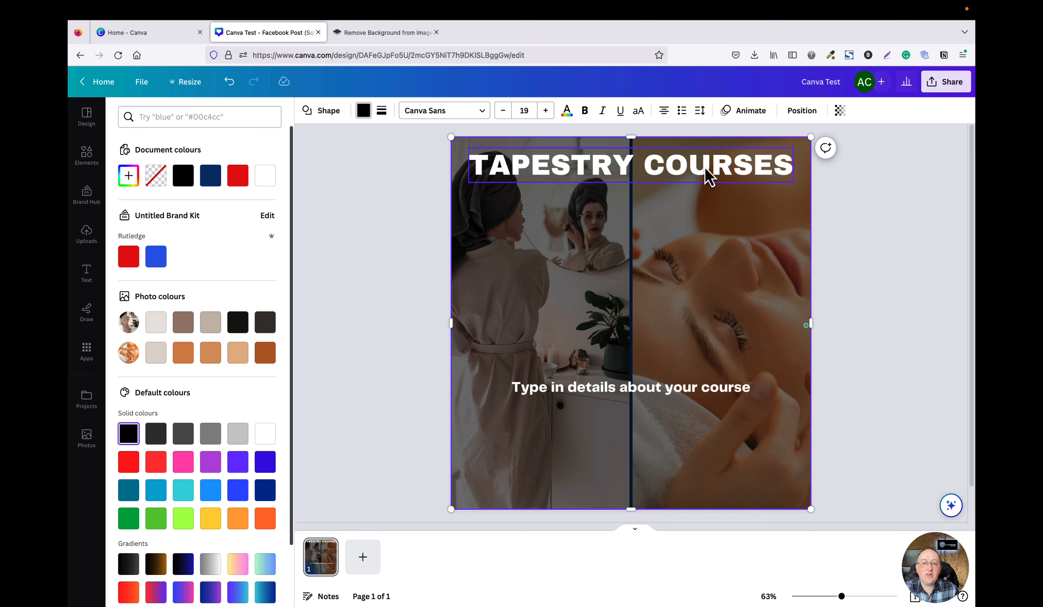
# Examine the heading's arrange options and its text effects.
pyautogui.click(708, 177)
pyautogui.rightClick(709, 177)
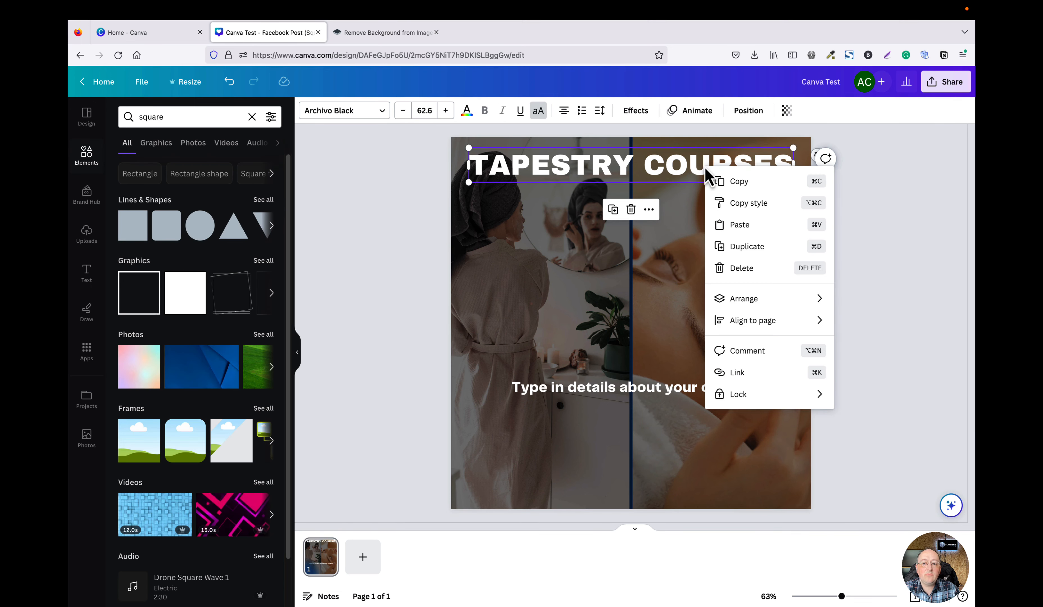
pyautogui.moveTo(772, 306)
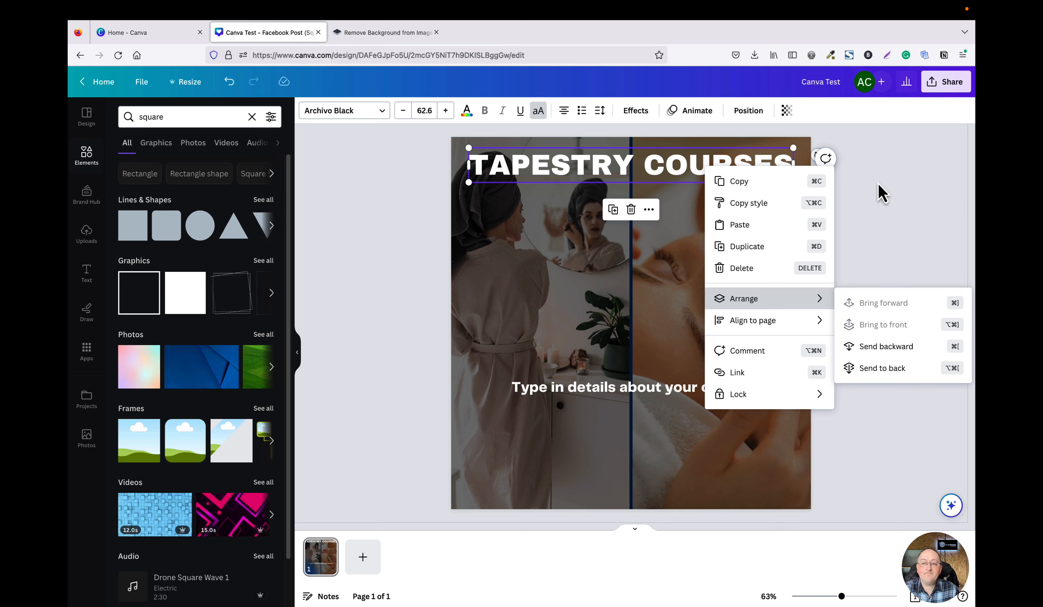
pyautogui.click(882, 193)
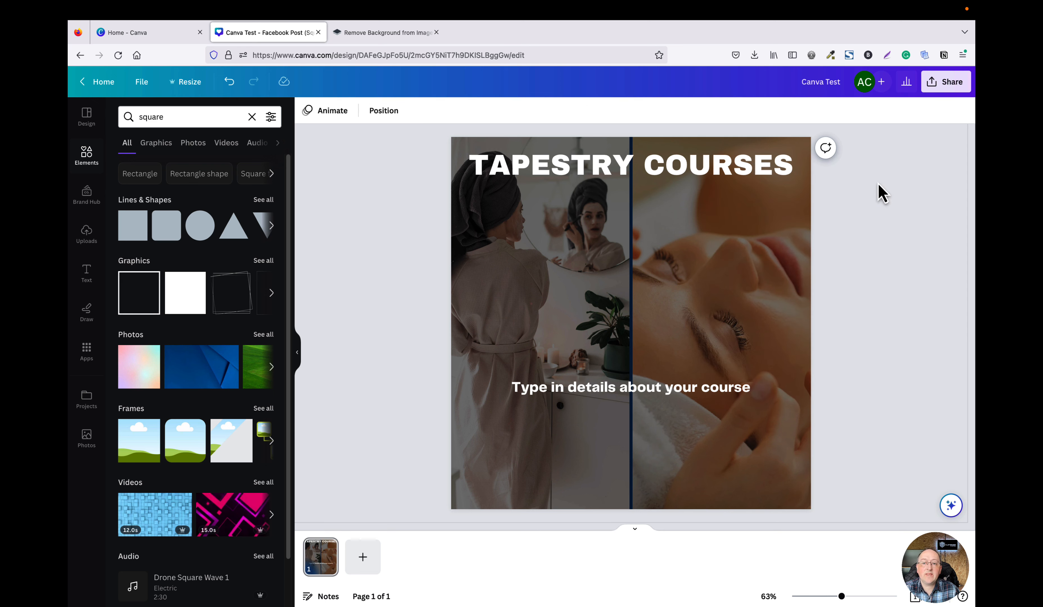
pyautogui.click(610, 176)
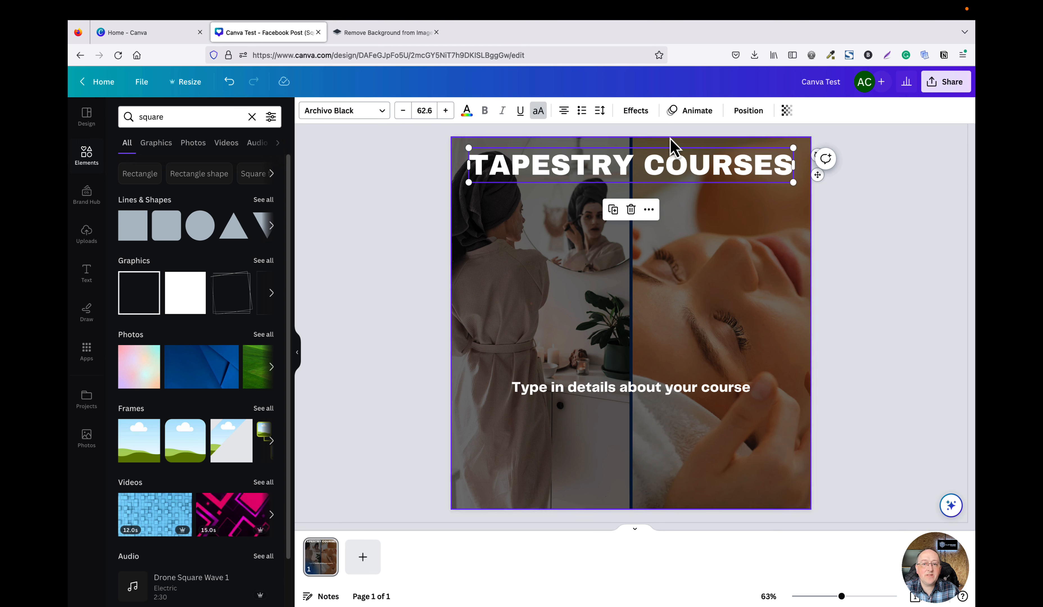
pyautogui.click(639, 114)
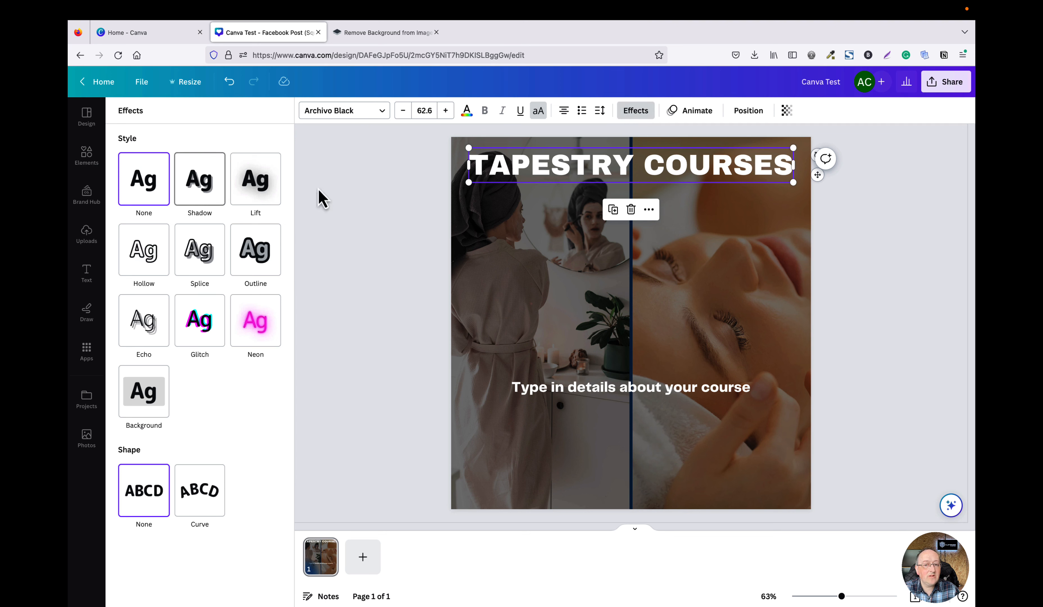
pyautogui.press('Escape')
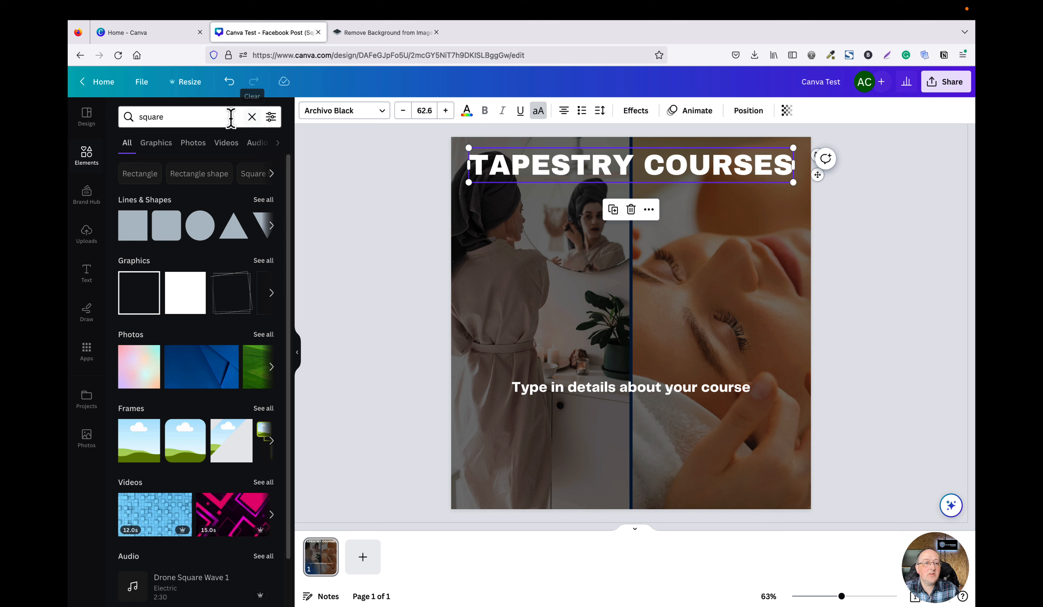
# Search elements for frame, add a circle frame, shrink it and place it just below the heading.
pyautogui.click(83, 165)
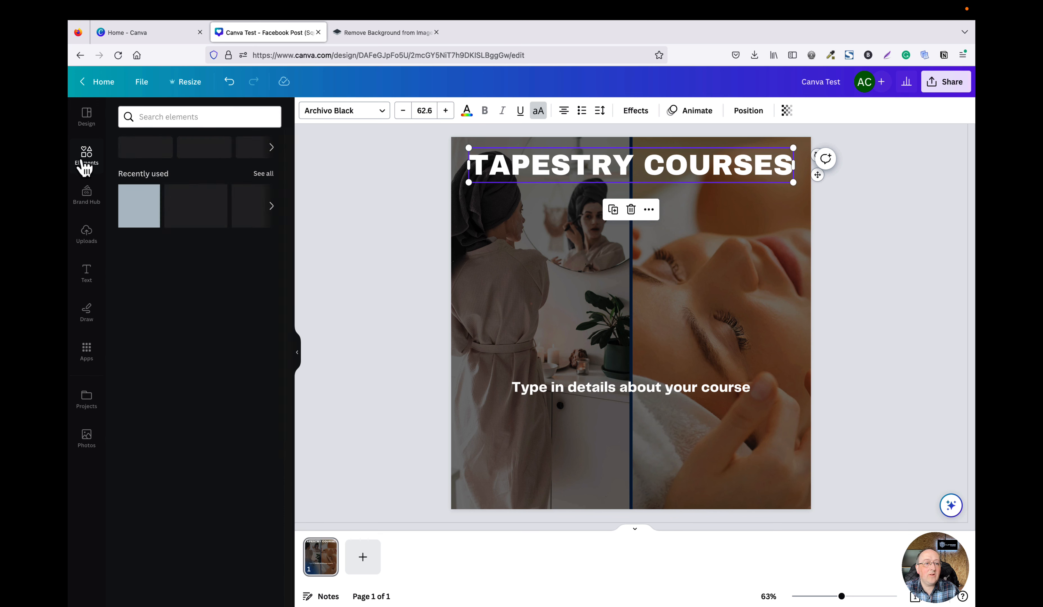
pyautogui.click(181, 117)
pyautogui.write('frame')
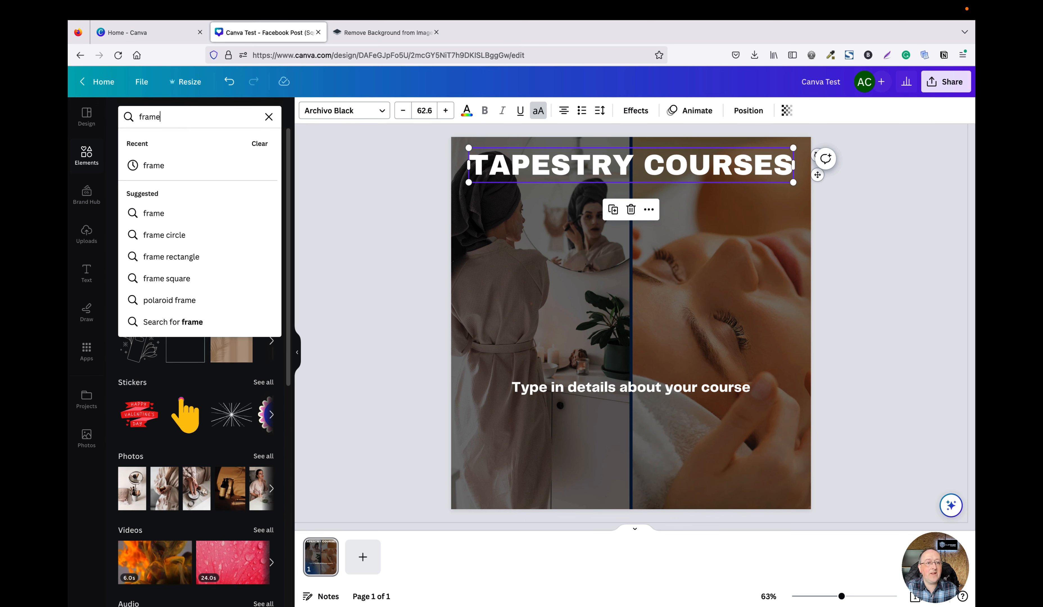
pyautogui.press('Return')
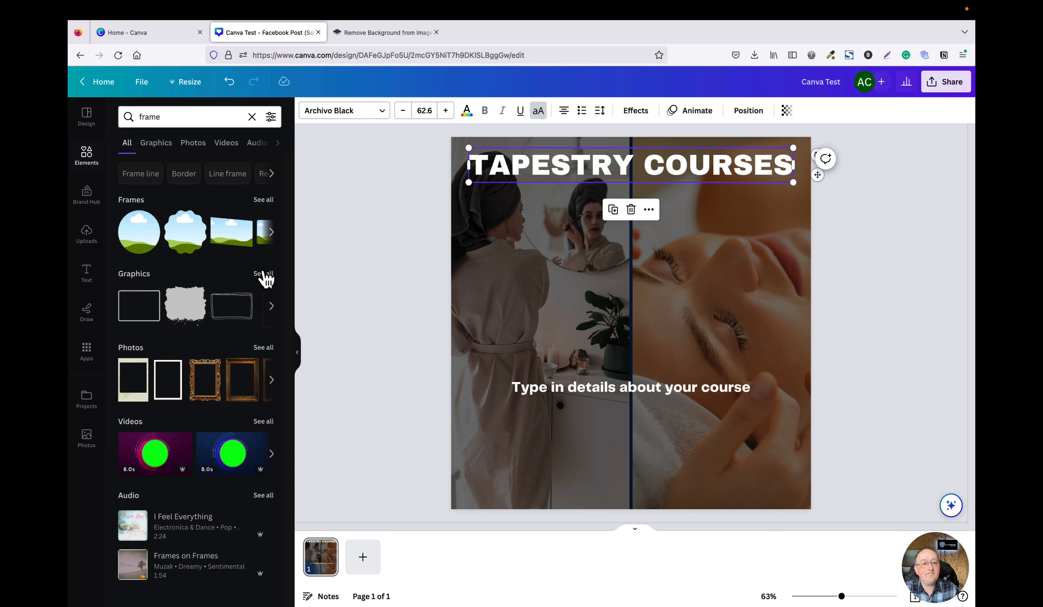
pyautogui.click(264, 200)
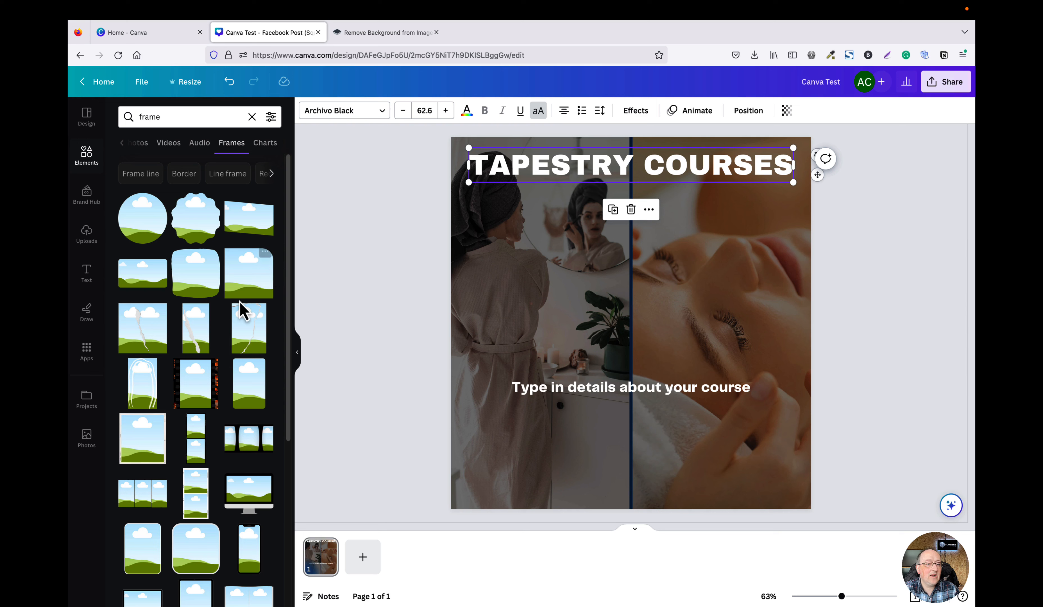
pyautogui.click(151, 233)
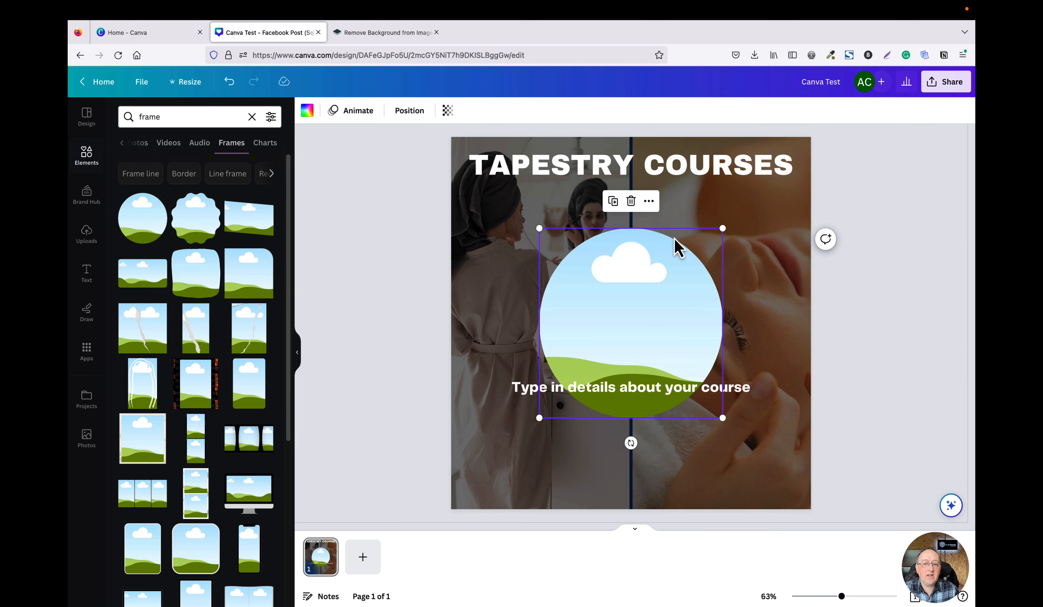
pyautogui.moveTo(722, 228); pyautogui.dragTo(669, 277)
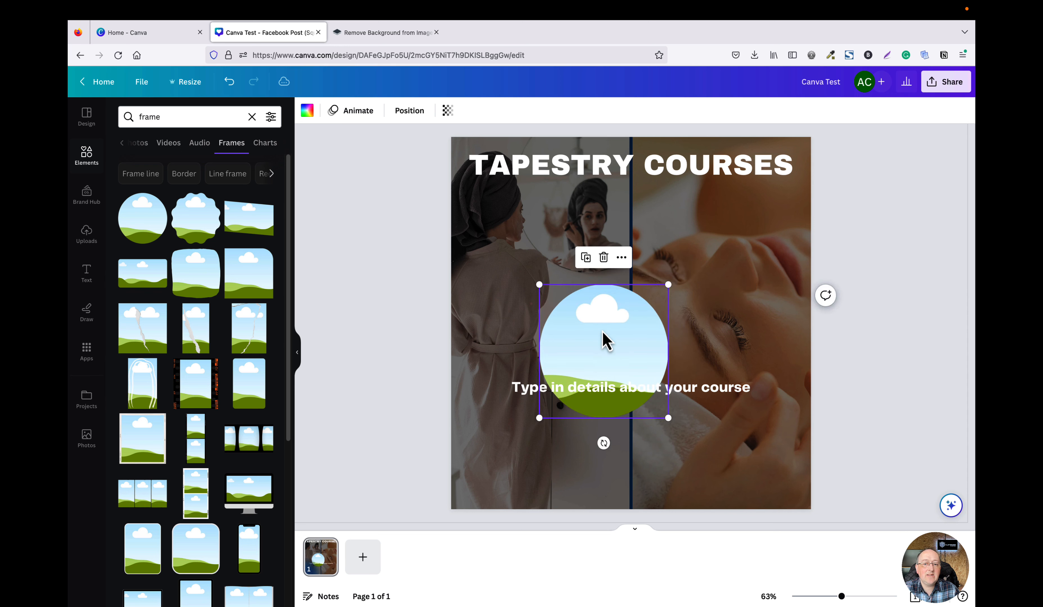
pyautogui.moveTo(605, 340); pyautogui.dragTo(628, 234)
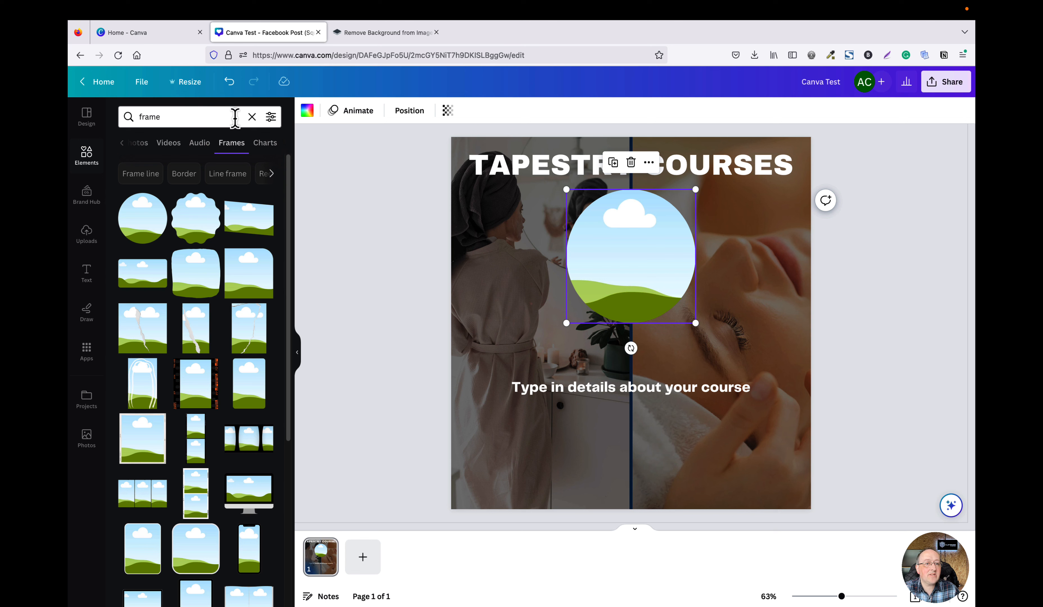
# Search photos for beauty and browse the results, then clear the search.
pyautogui.click(252, 117)
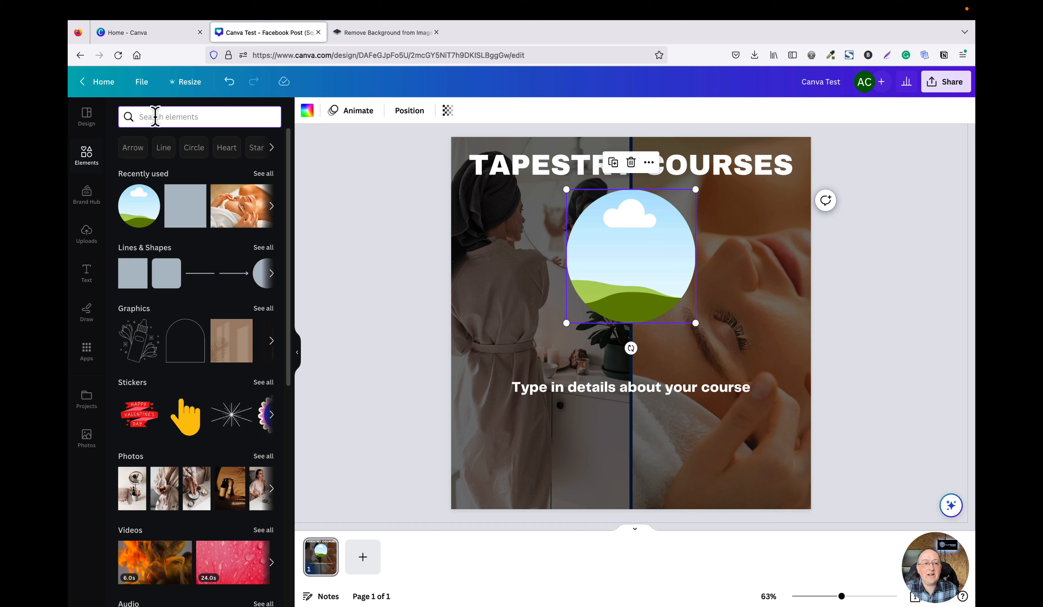
pyautogui.write('b')
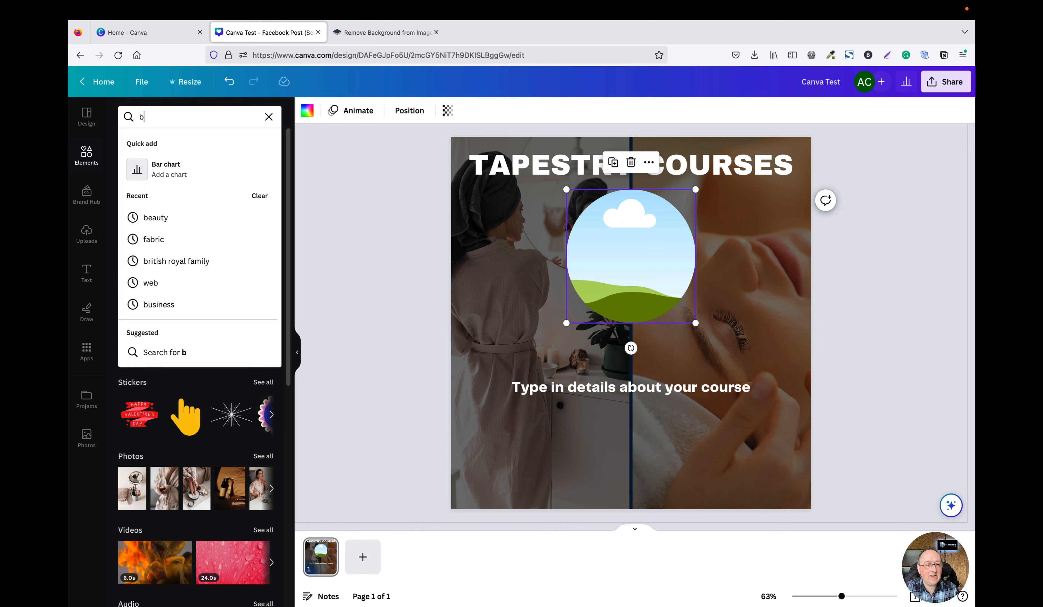
pyautogui.write('eauty')
pyautogui.press('Return')
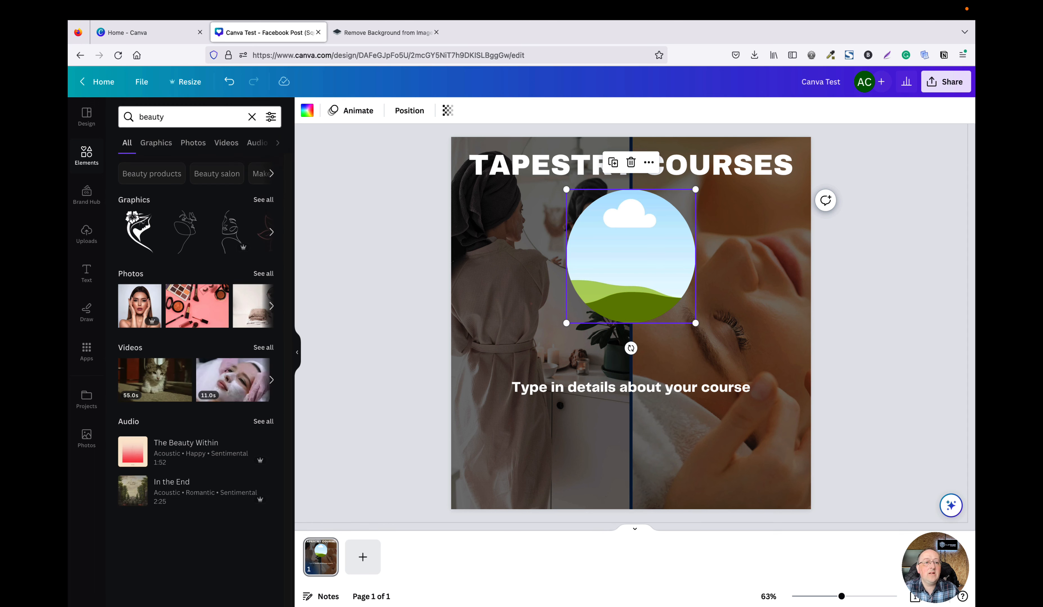
pyautogui.click(205, 145)
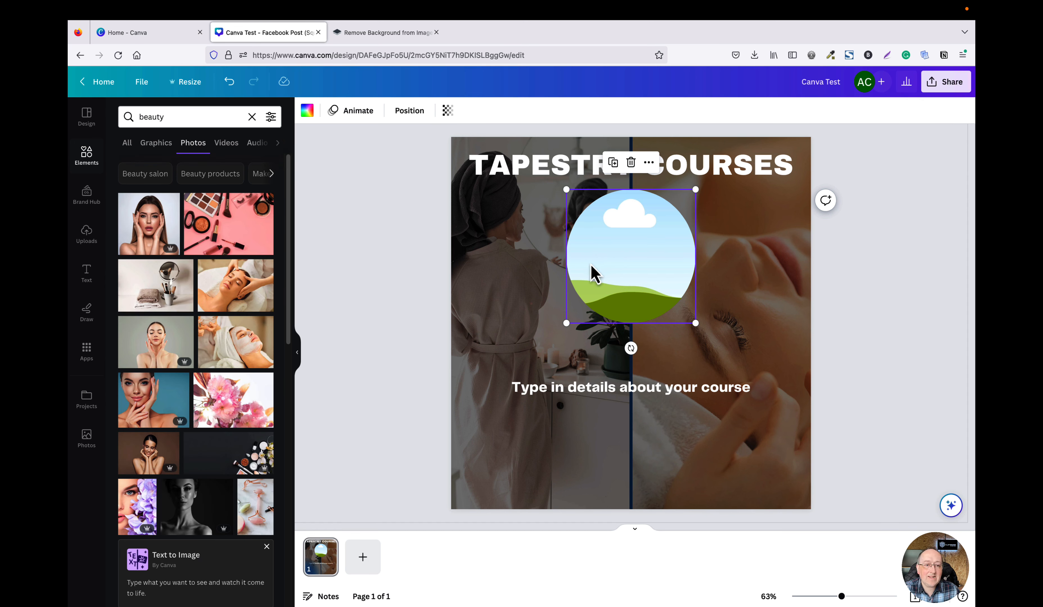
pyautogui.scroll(-3, 267, 365)
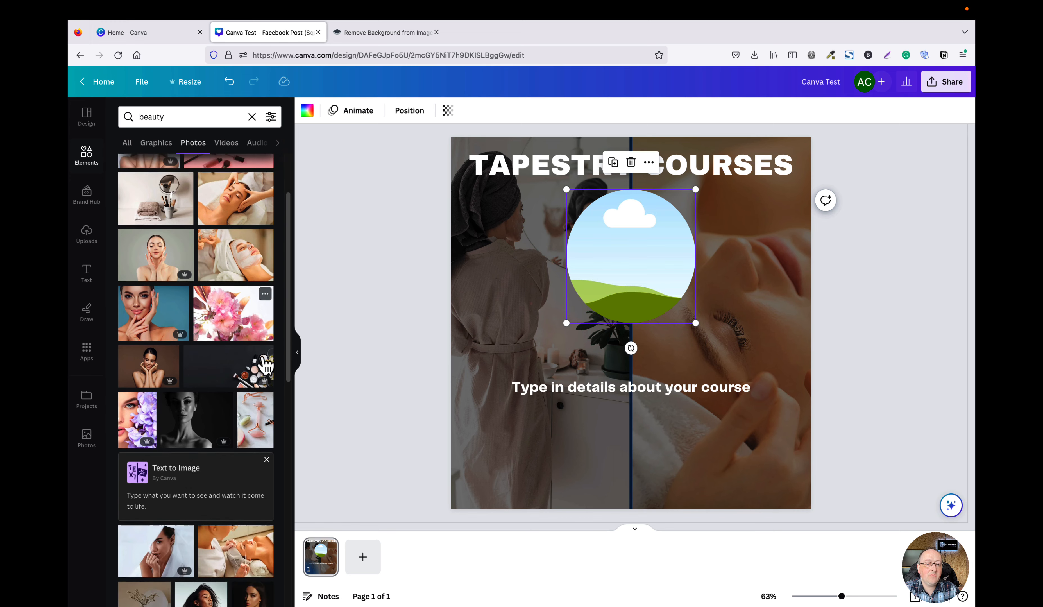
pyautogui.scroll(-3, 265, 365)
pyautogui.click(186, 115)
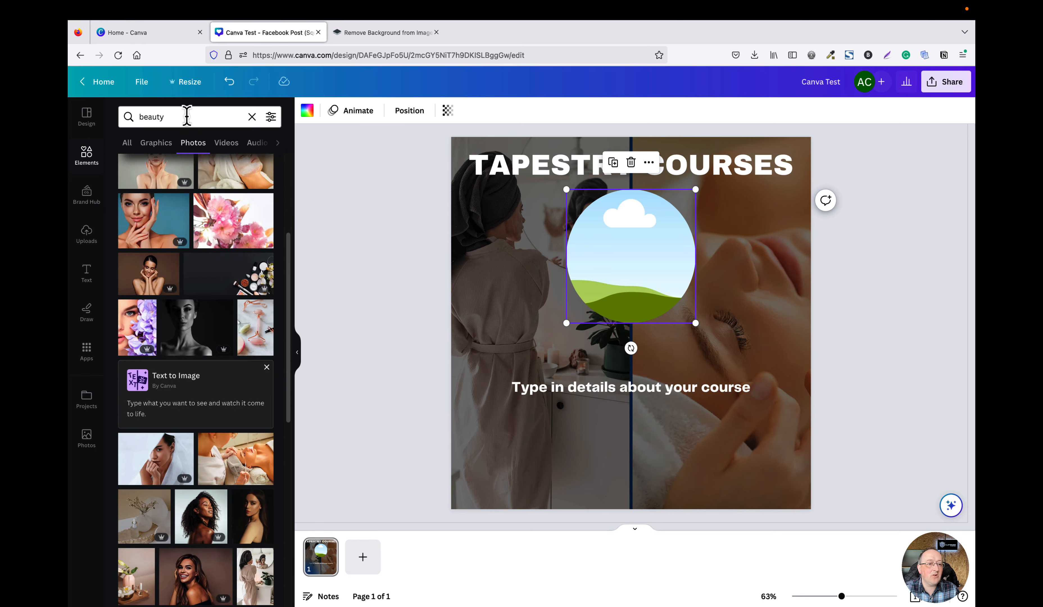
pyautogui.click(250, 117)
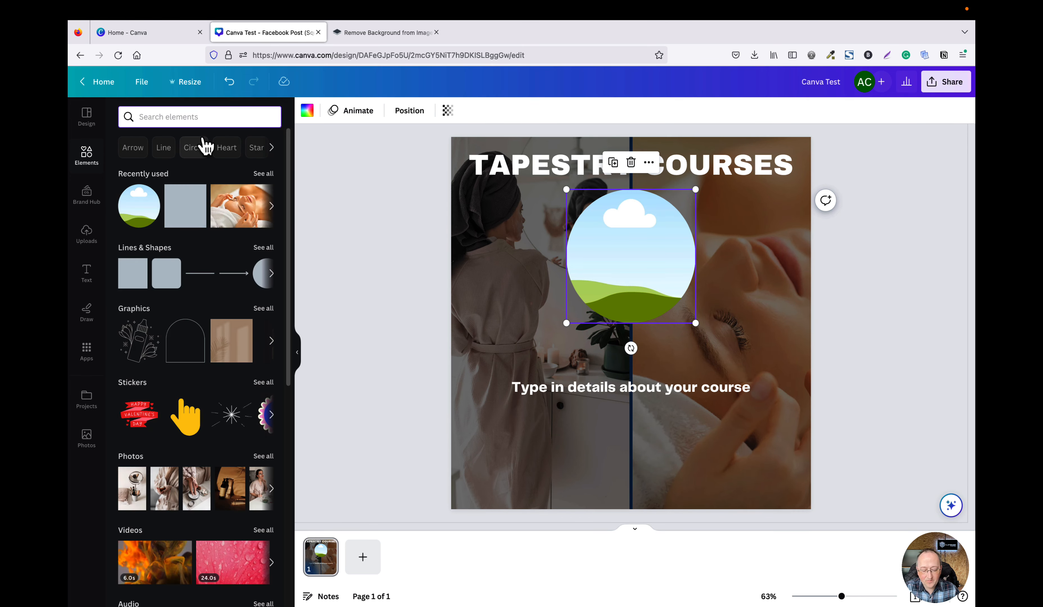
# Search elements for nails, switch to photo results, and drop the pink nails photo into the circle frame.
pyautogui.write('nails')
pyautogui.press('Return')
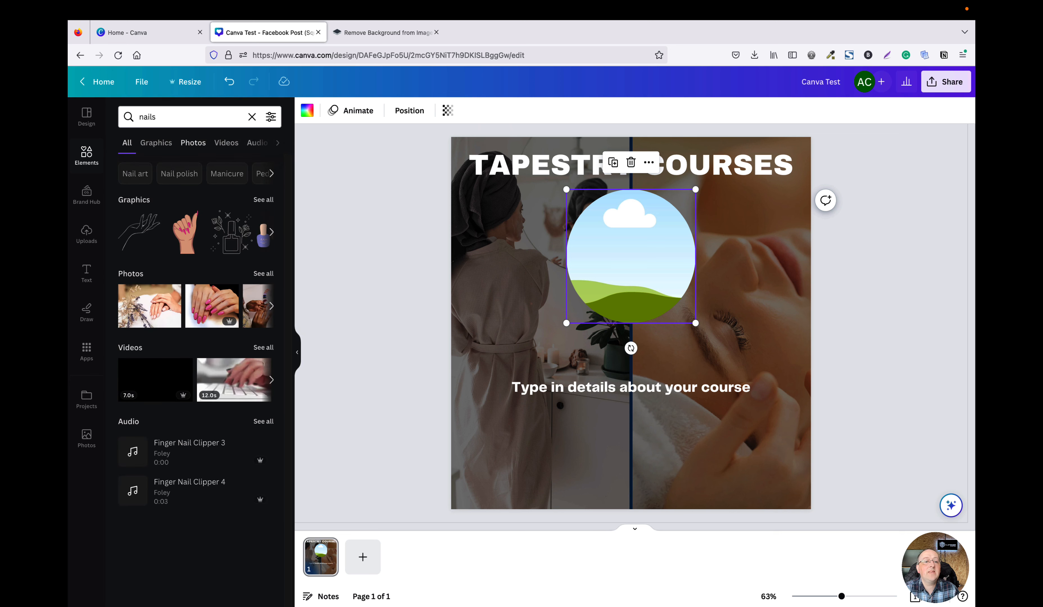
pyautogui.click(193, 144)
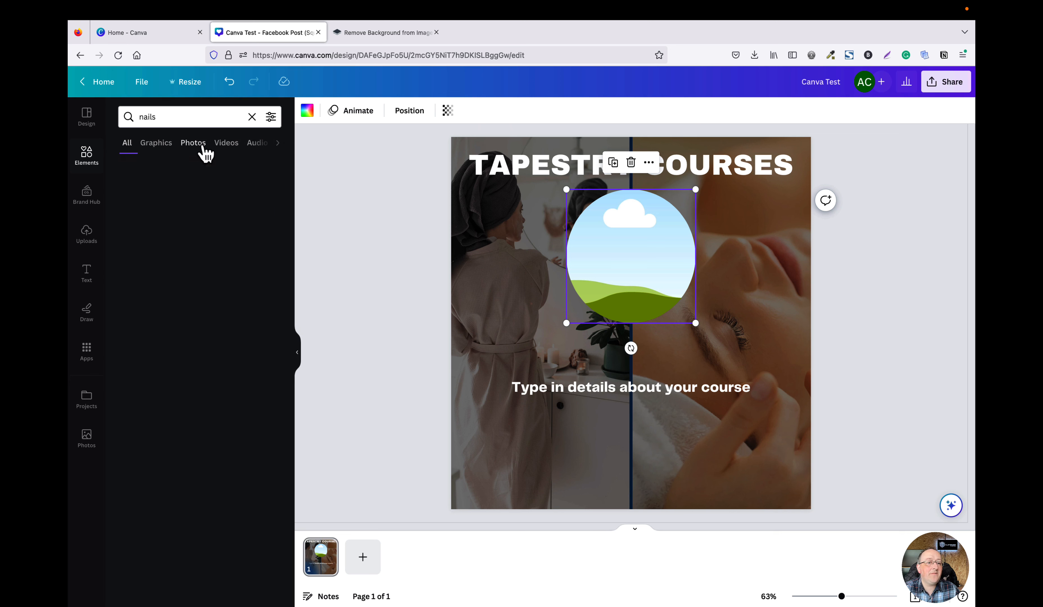
pyautogui.scroll(-3, 240, 334)
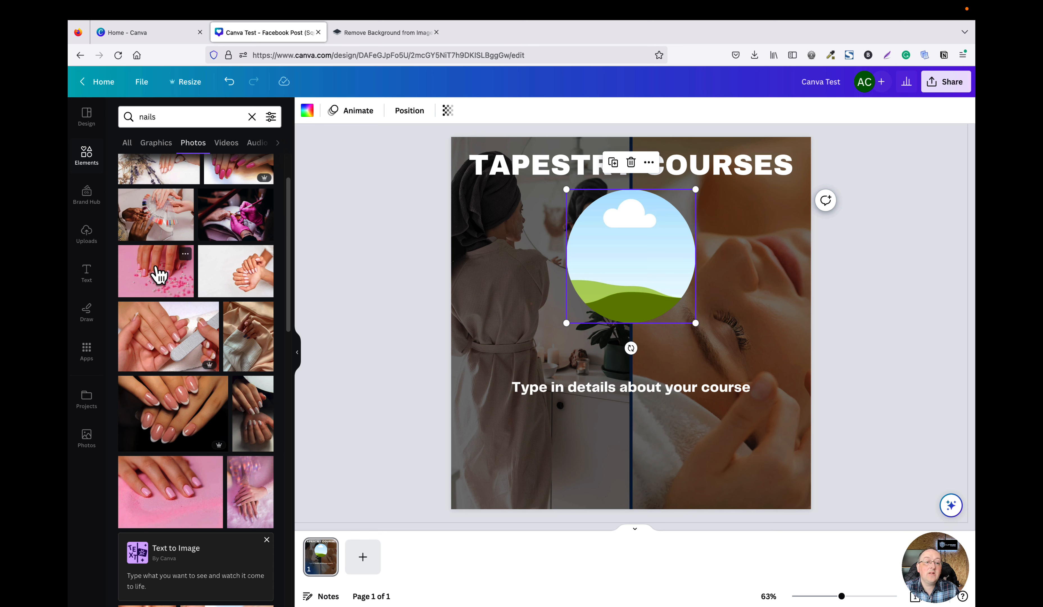
pyautogui.moveTo(159, 274); pyautogui.dragTo(588, 259)
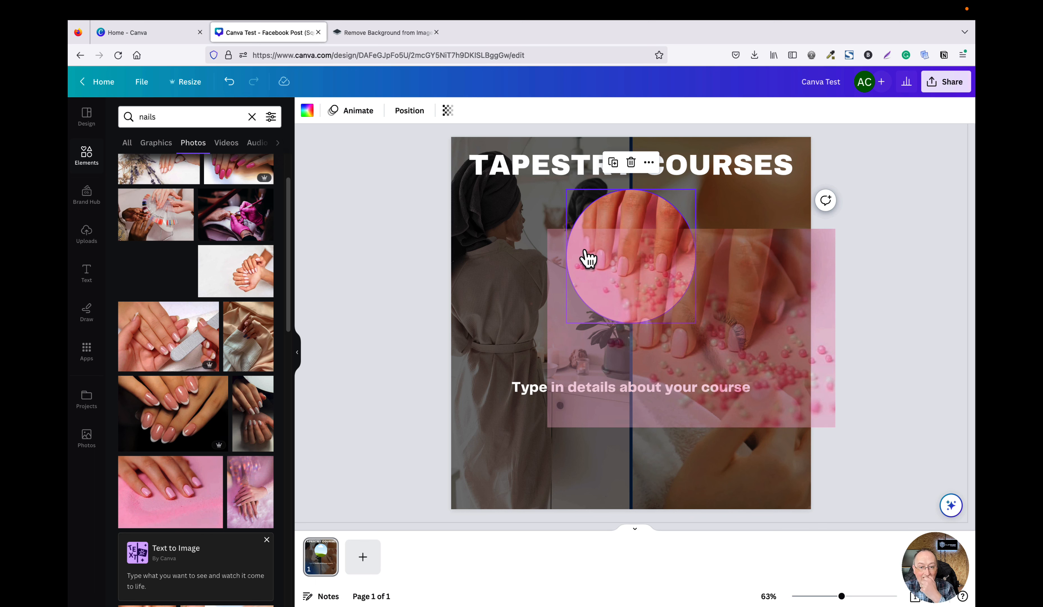
pyautogui.moveTo(588, 259); pyautogui.dragTo(589, 259)
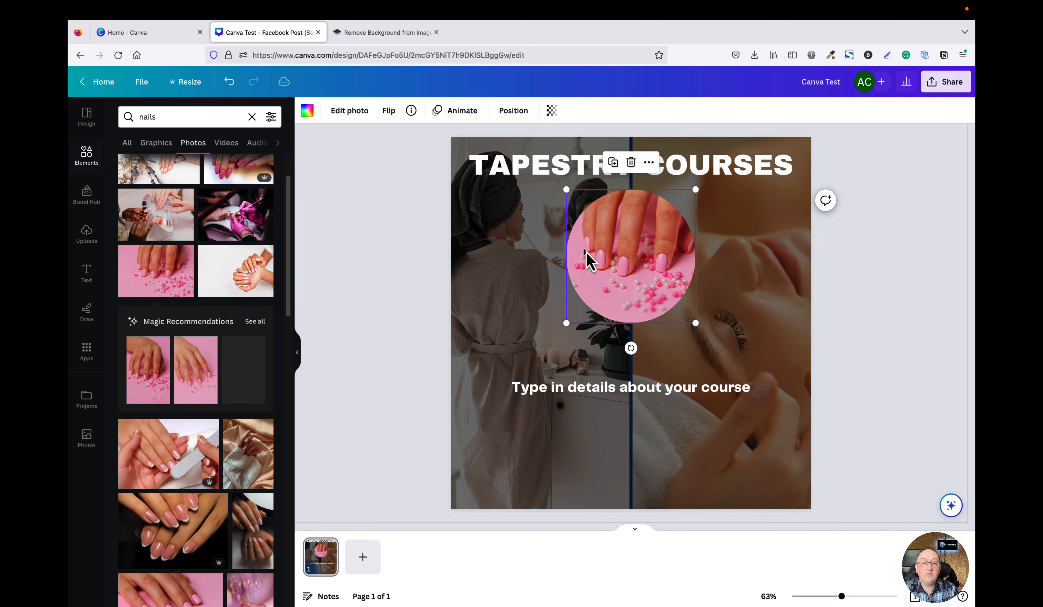
# Reposition the nails photo inside the circle frame, then nudge the frame slightly upward under the heading.
pyautogui.doubleClick(621, 258)
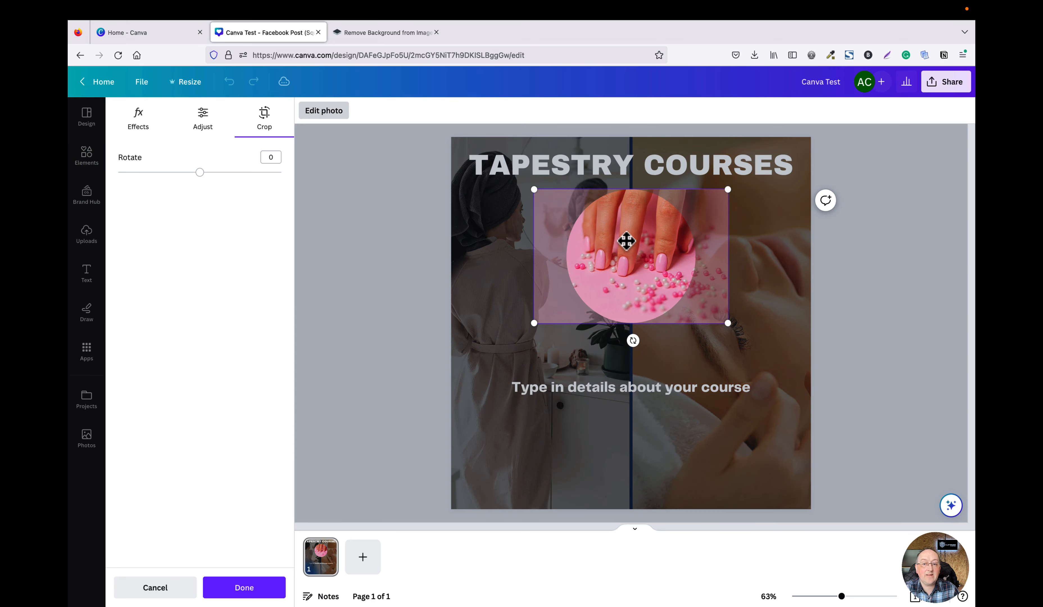
pyautogui.moveTo(623, 260)
pyautogui.mouseDown()
pyautogui.moveTo(594, 258)
pyautogui.moveTo(604, 261)
pyautogui.mouseUp()
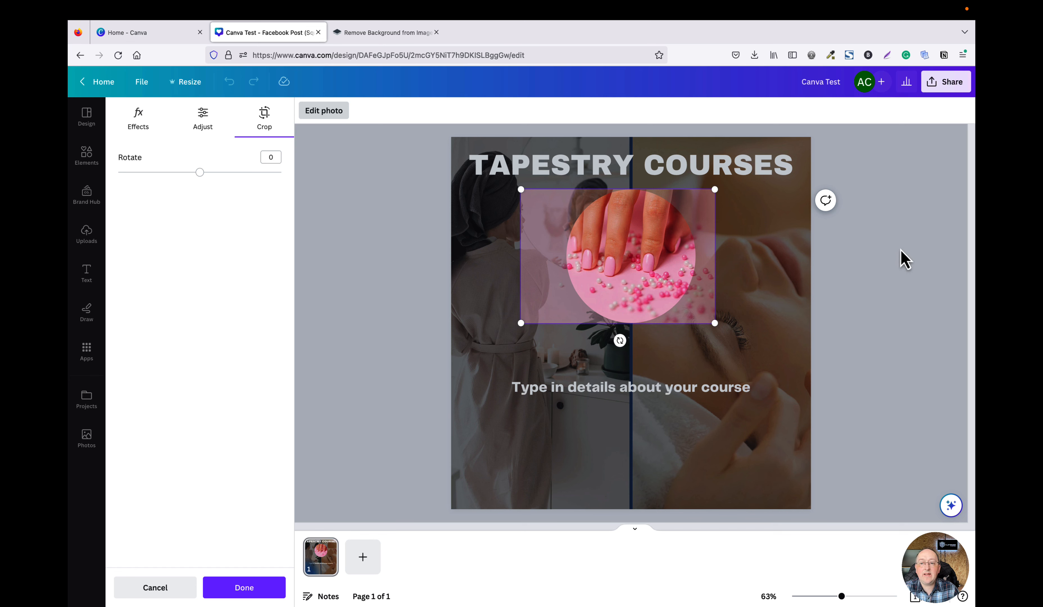
pyautogui.click(903, 258)
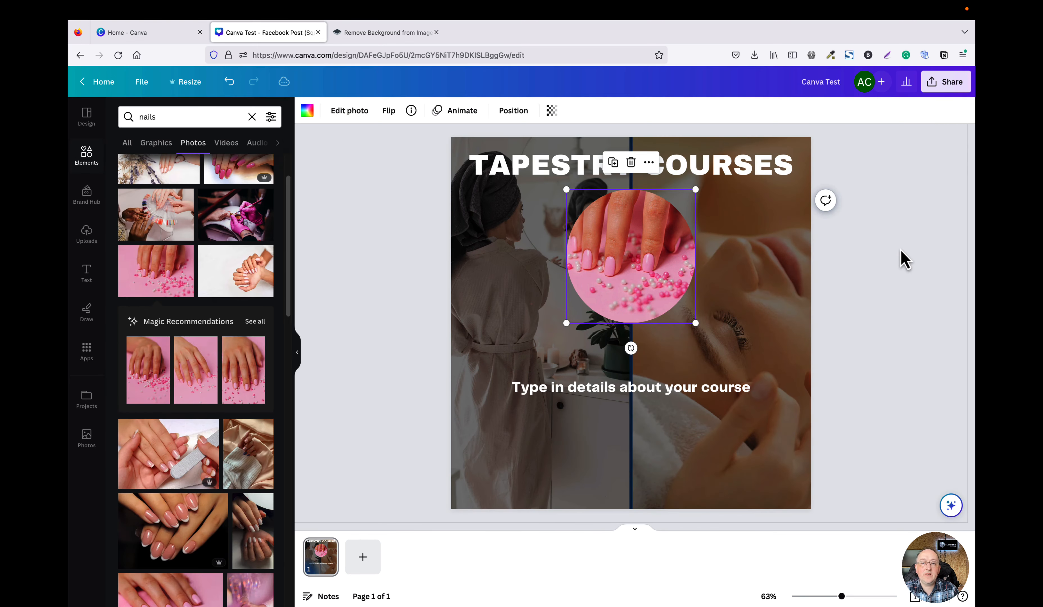
pyautogui.click(871, 281)
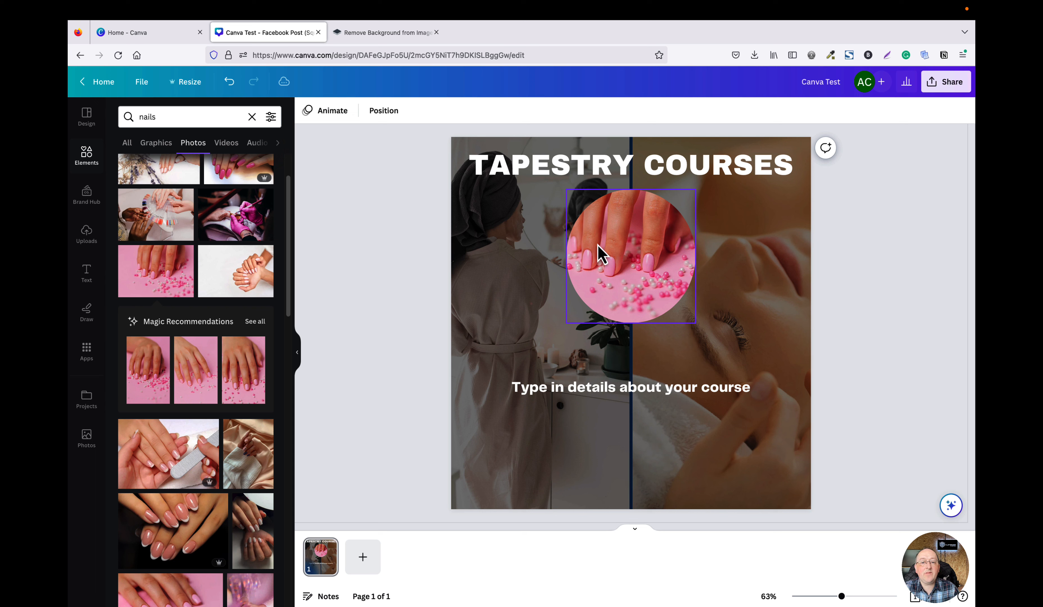
pyautogui.moveTo(615, 255)
pyautogui.mouseDown()
pyautogui.moveTo(494, 249)
pyautogui.moveTo(622, 240)
pyautogui.moveTo(613, 241)
pyautogui.mouseUp()
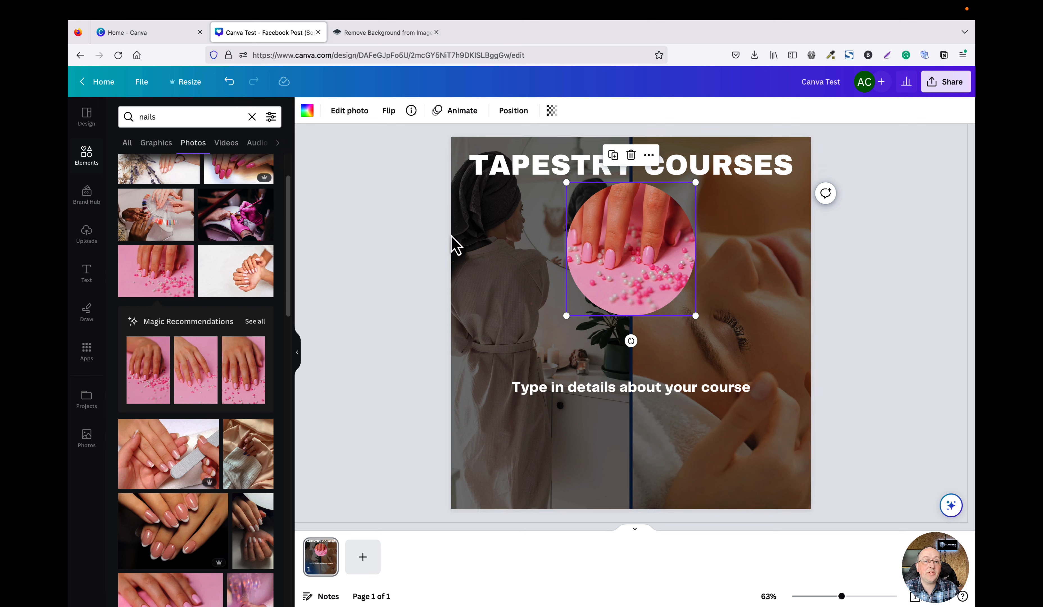
# Select the dark overlay and then the photo grid beneath it on the left side.
pyautogui.click(466, 168)
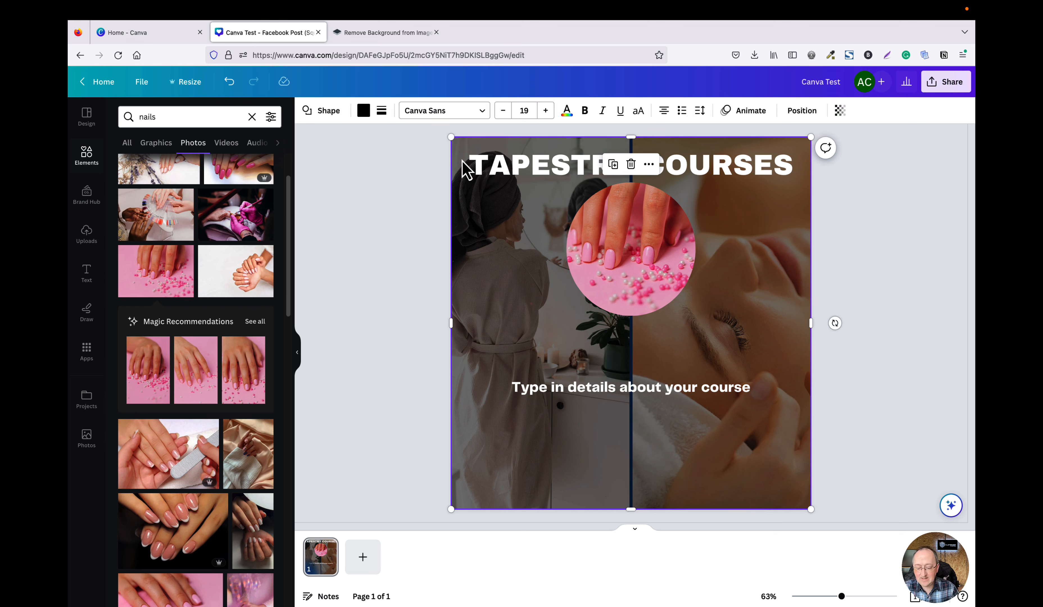
pyautogui.click(464, 184)
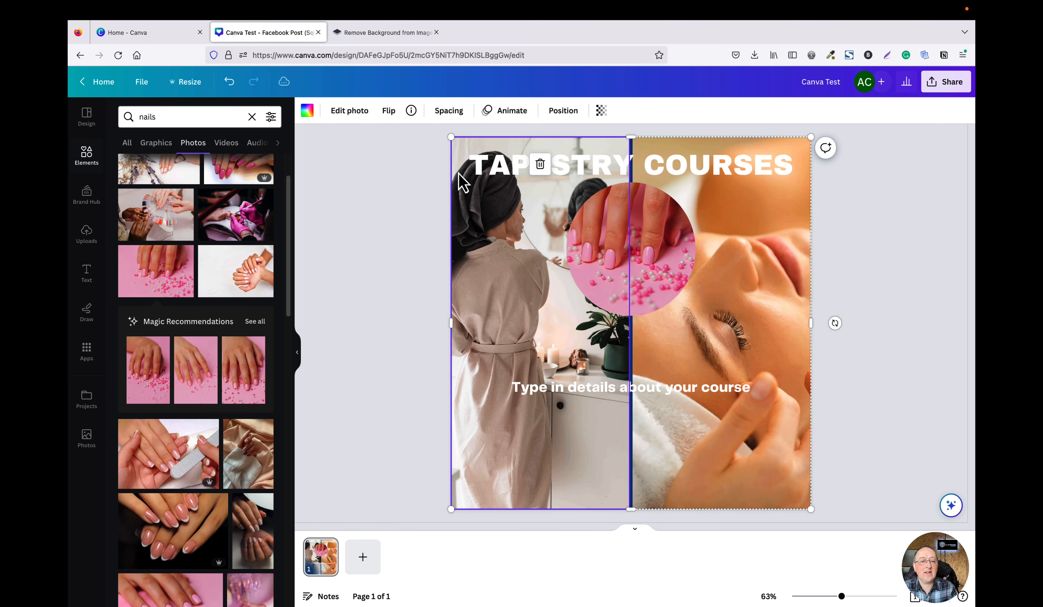
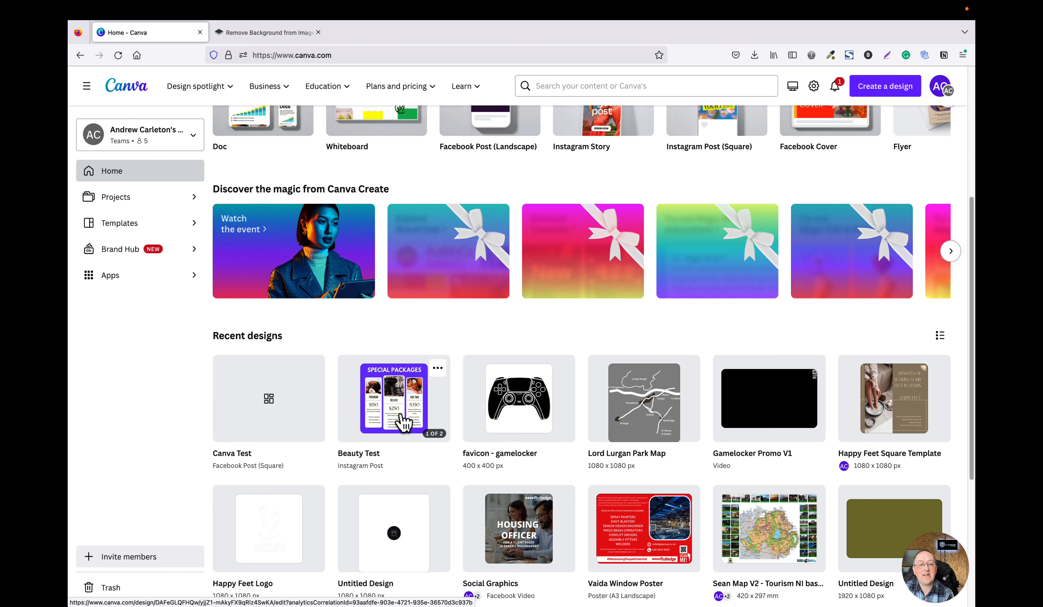
# Create a new A4 Document design from the home page, then close its tab.
pyautogui.scroll(1, 402, 424)
pyautogui.scroll(5, 403, 424)
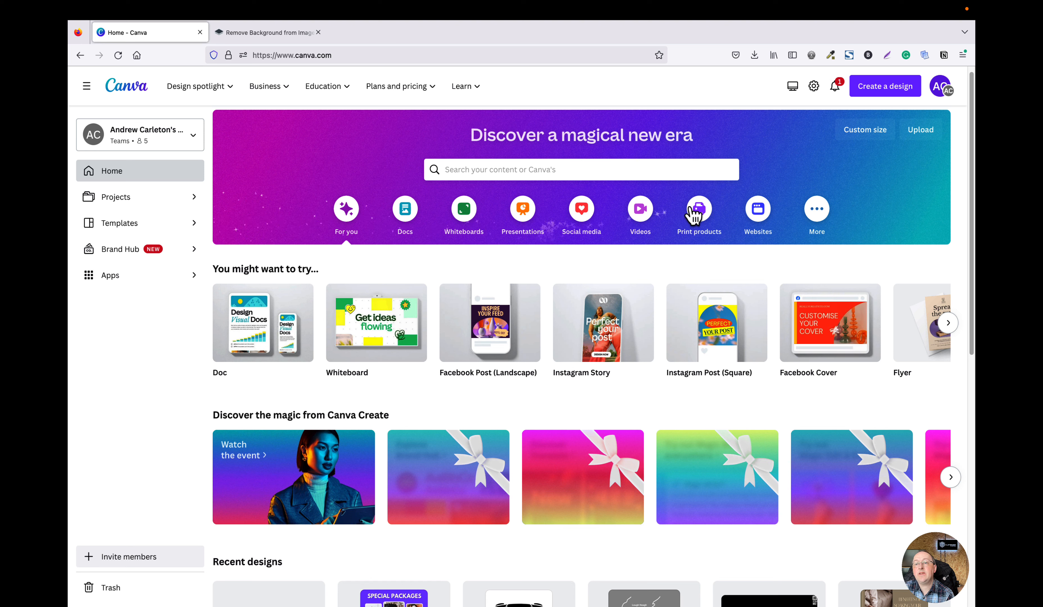
pyautogui.click(873, 95)
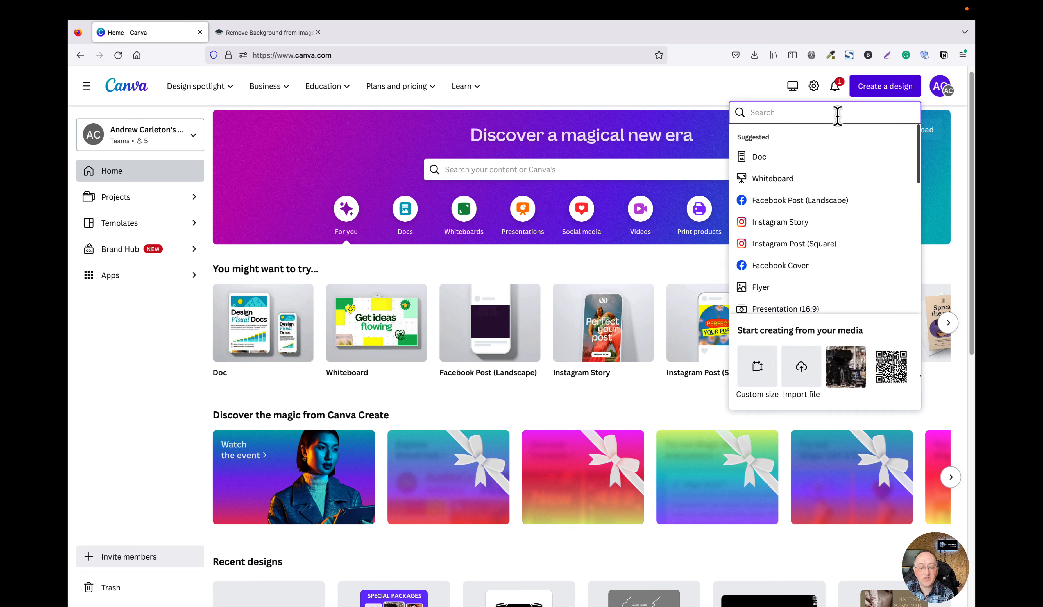
pyautogui.write('a4')
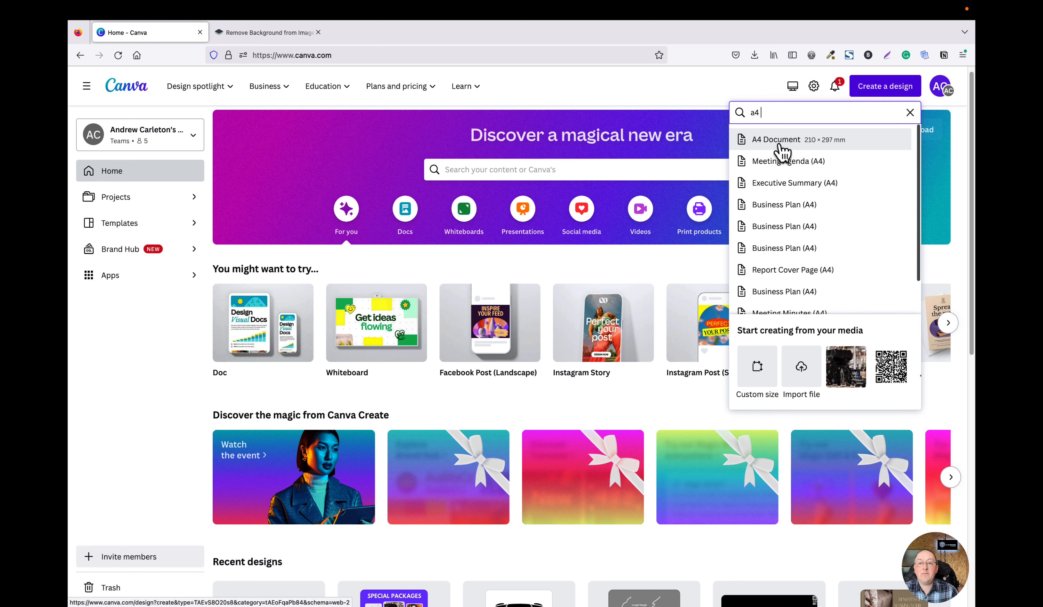
pyautogui.click(780, 147)
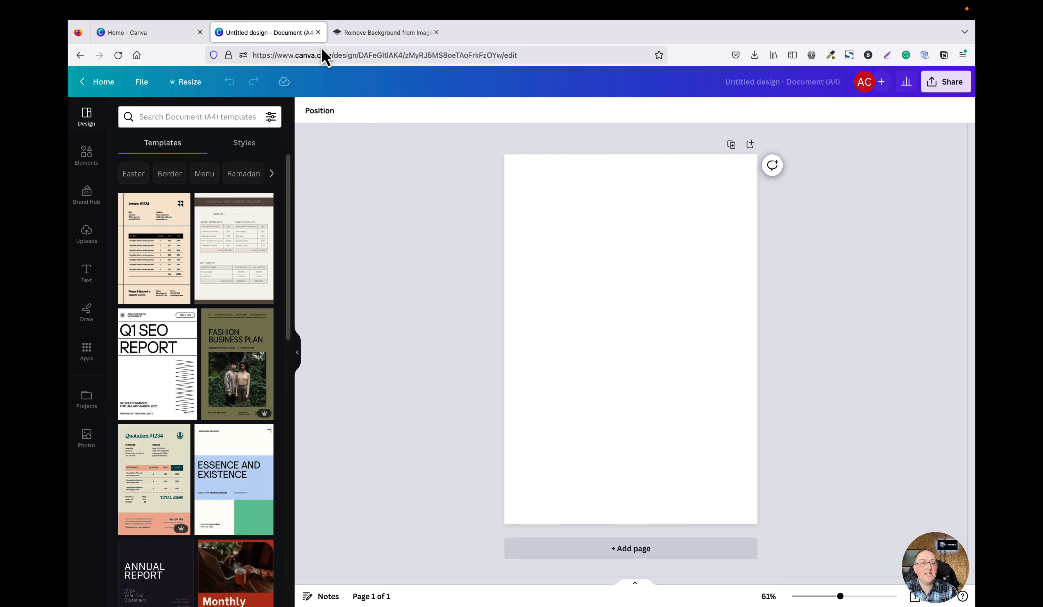
pyautogui.click(318, 32)
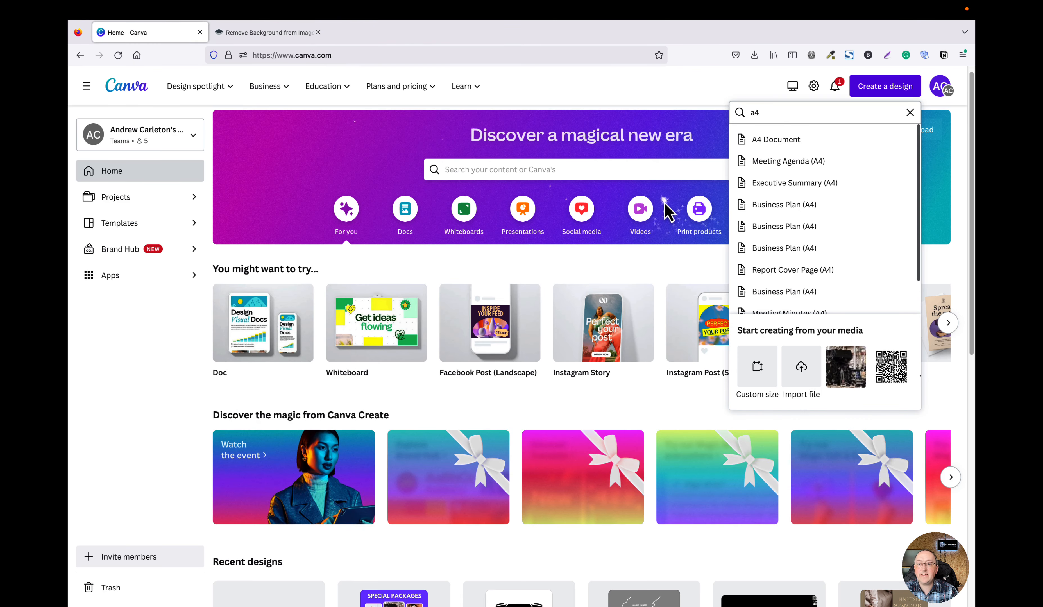
# Search the design types for A5, A2 and A3 sizes.
pyautogui.moveTo(772, 113); pyautogui.dragTo(732, 113)
pyautogui.write('a5')
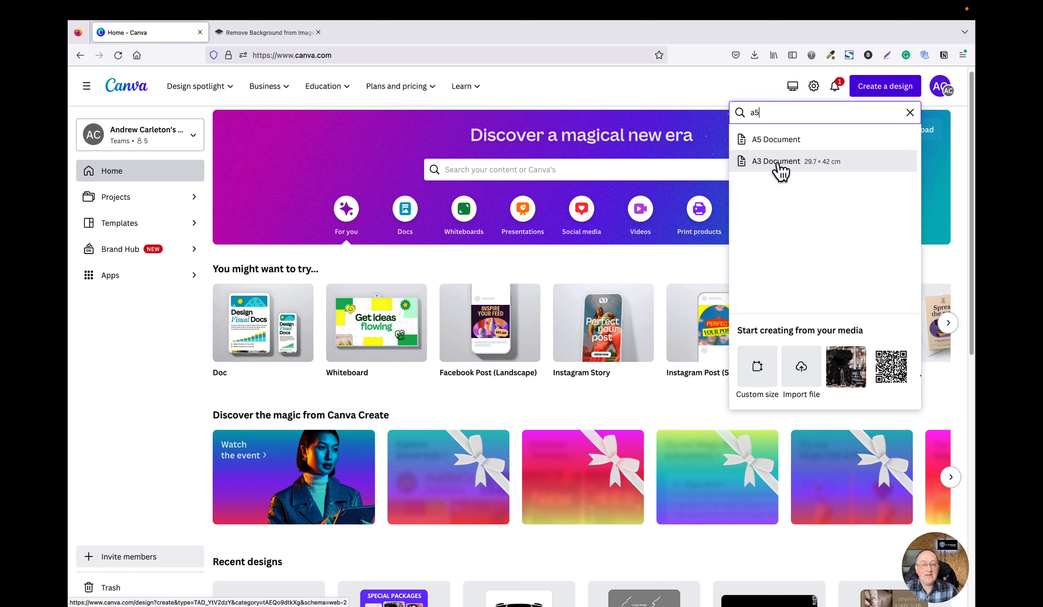
pyautogui.press('BackSpace')
pyautogui.write('2')
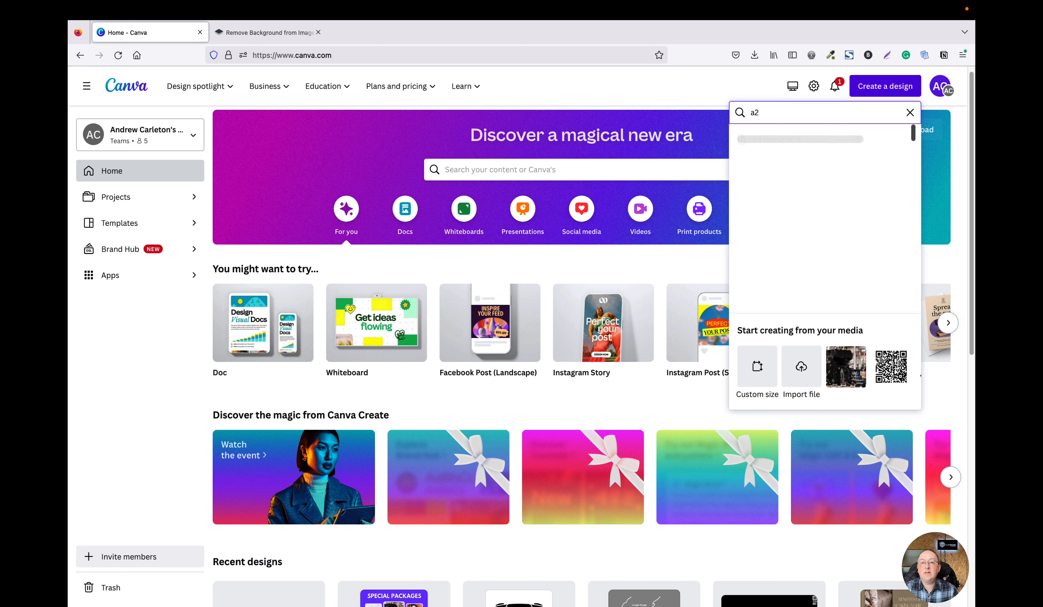
pyautogui.press('BackSpace')
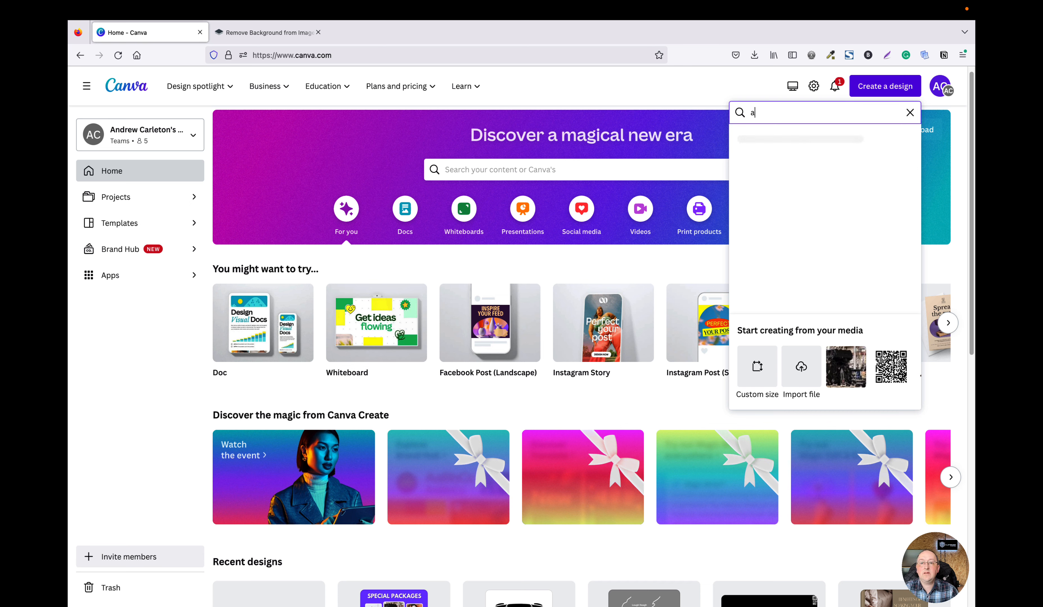
pyautogui.write('3')
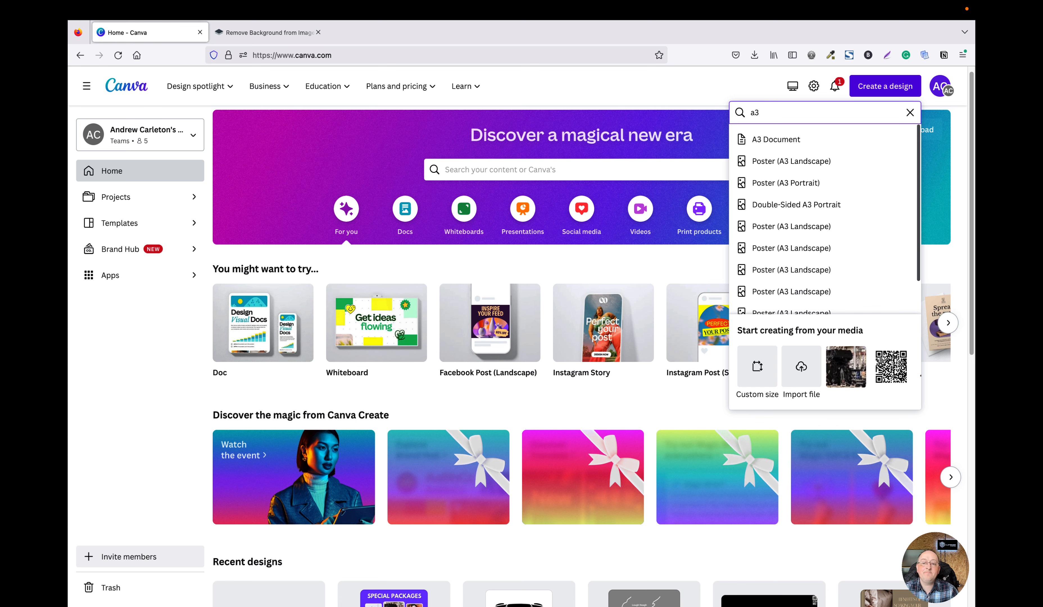
# Open the custom size options and enter a width of 7 and height of 5 in centimetres.
pyautogui.click(773, 379)
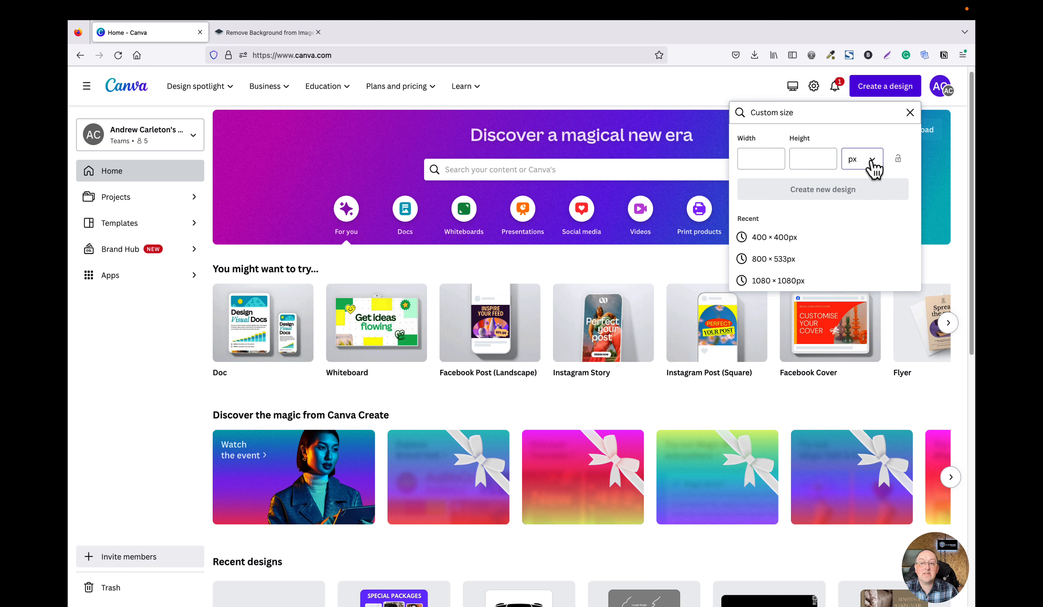
pyautogui.click(875, 168)
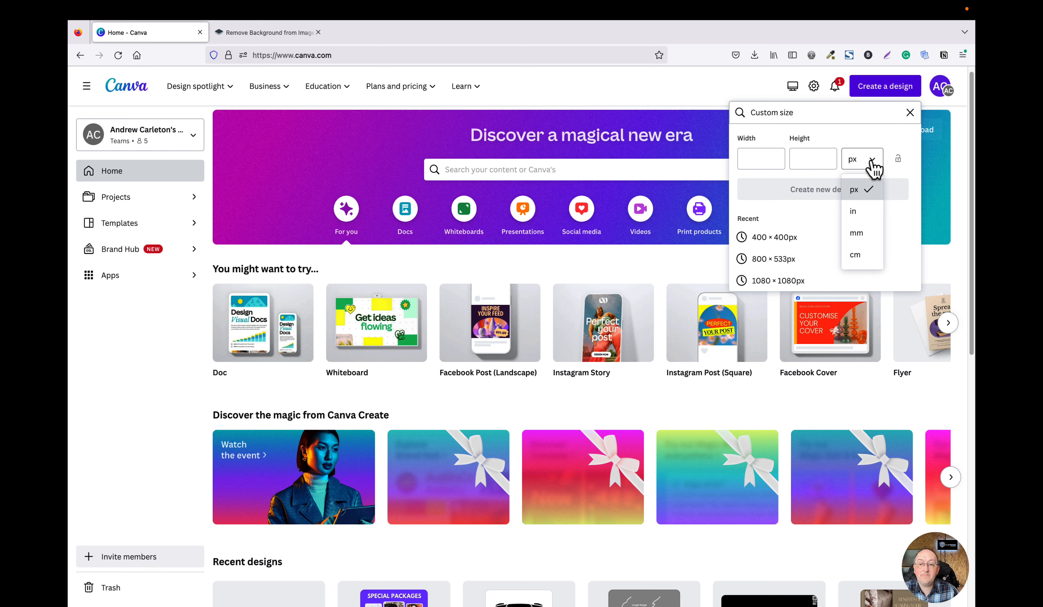
pyautogui.click(856, 254)
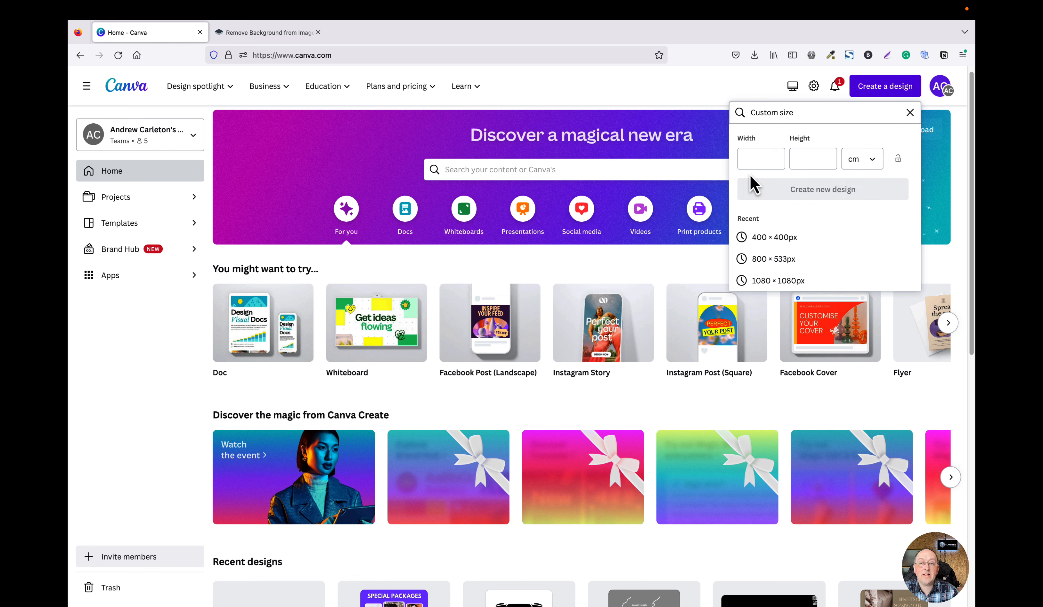
pyautogui.click(749, 158)
pyautogui.write('7')
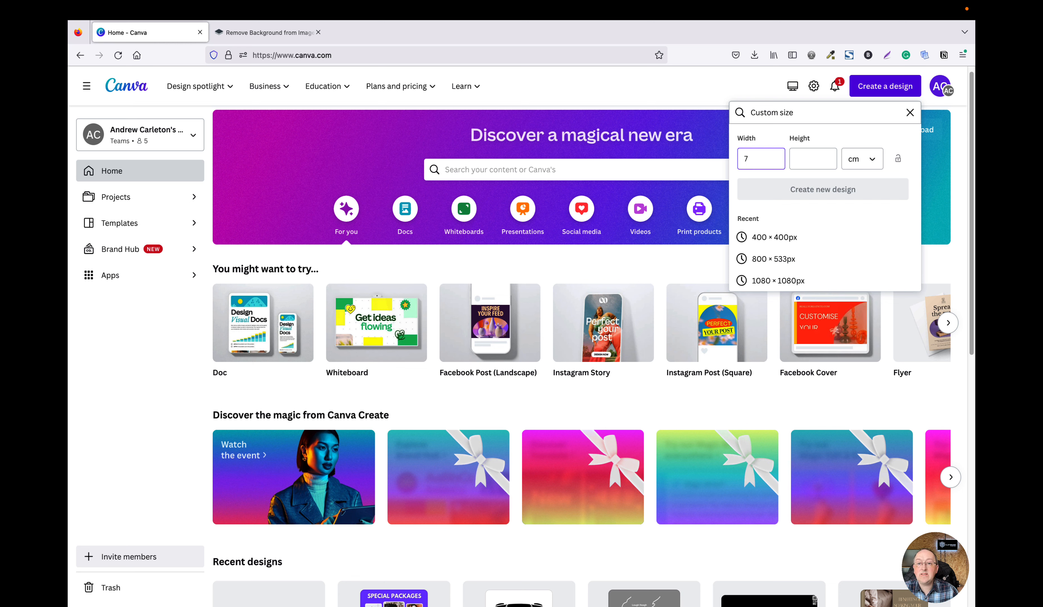
pyautogui.click(814, 158)
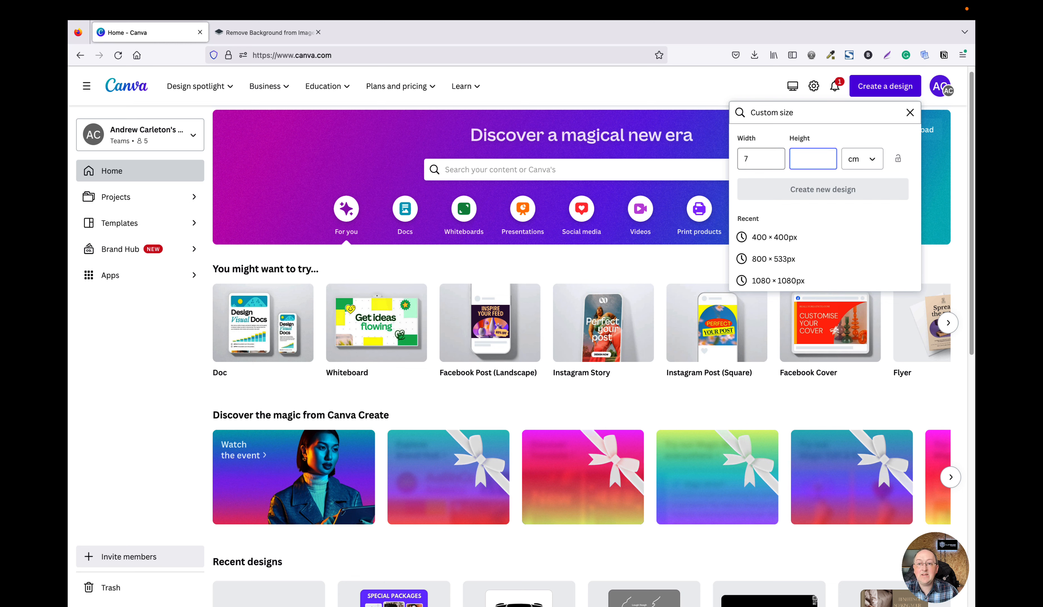
pyautogui.write('5')
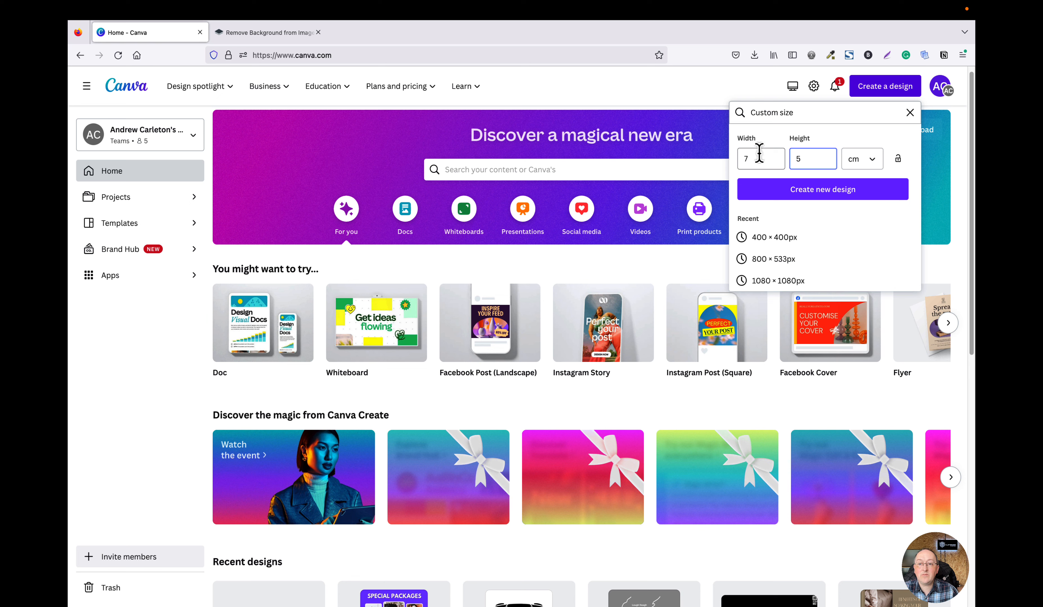
# Switch the units to inches, set the size to 7 × 5 in, and create the new design.
pyautogui.click(865, 160)
pyautogui.click(864, 217)
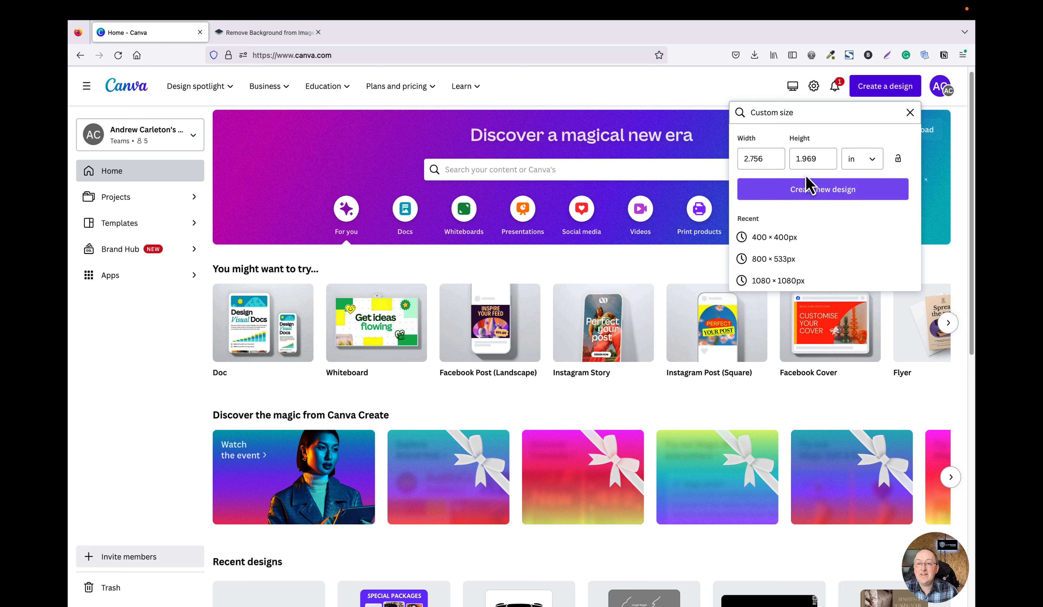
pyautogui.tripleClick(761, 156)
pyautogui.write('7')
pyautogui.press('Tab')
pyautogui.write('5')
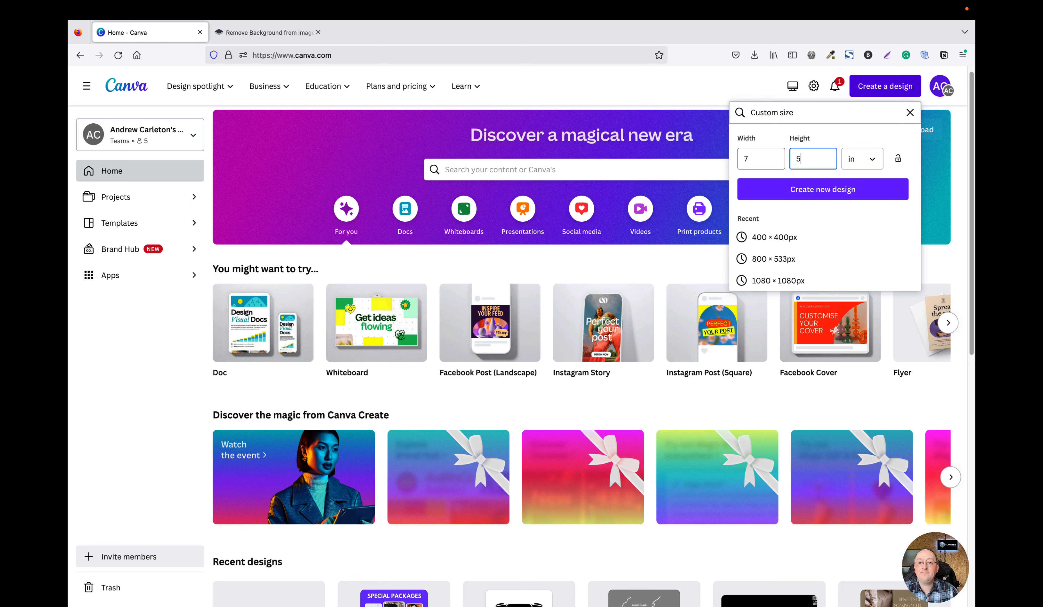
pyautogui.press('Tab')
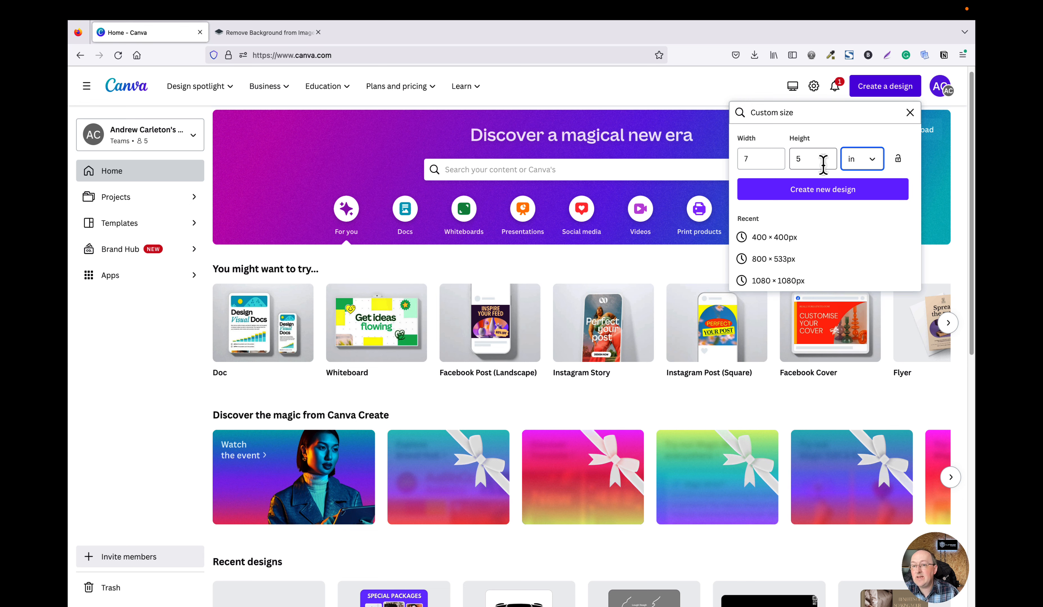
pyautogui.click(819, 194)
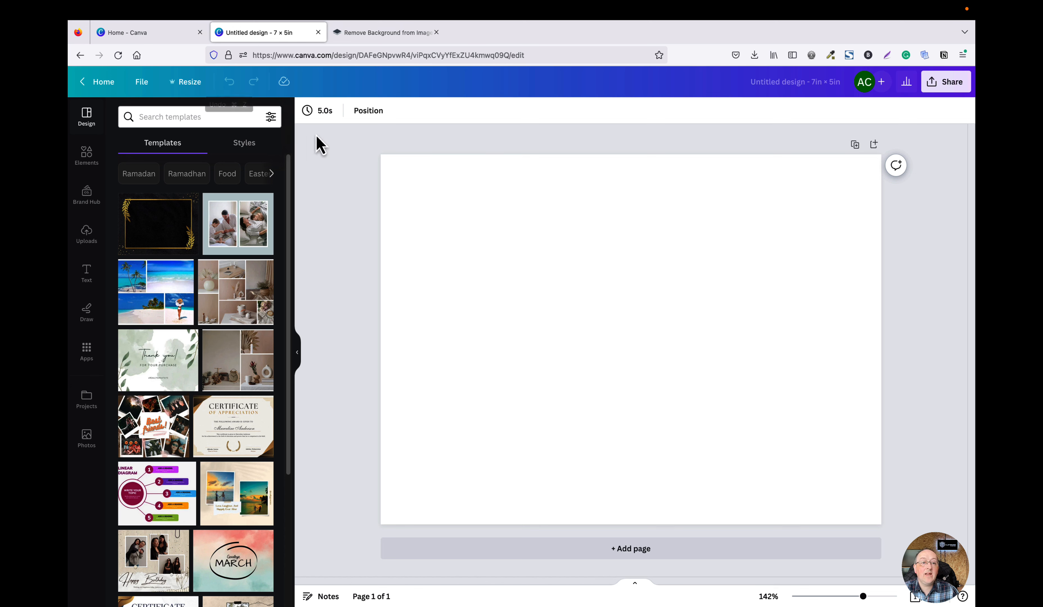
# Apply the Certificate of Appreciation template to the blank 7 × 5 in design.
pyautogui.scroll(-1, 268, 335)
pyautogui.scroll(-4, 268, 336)
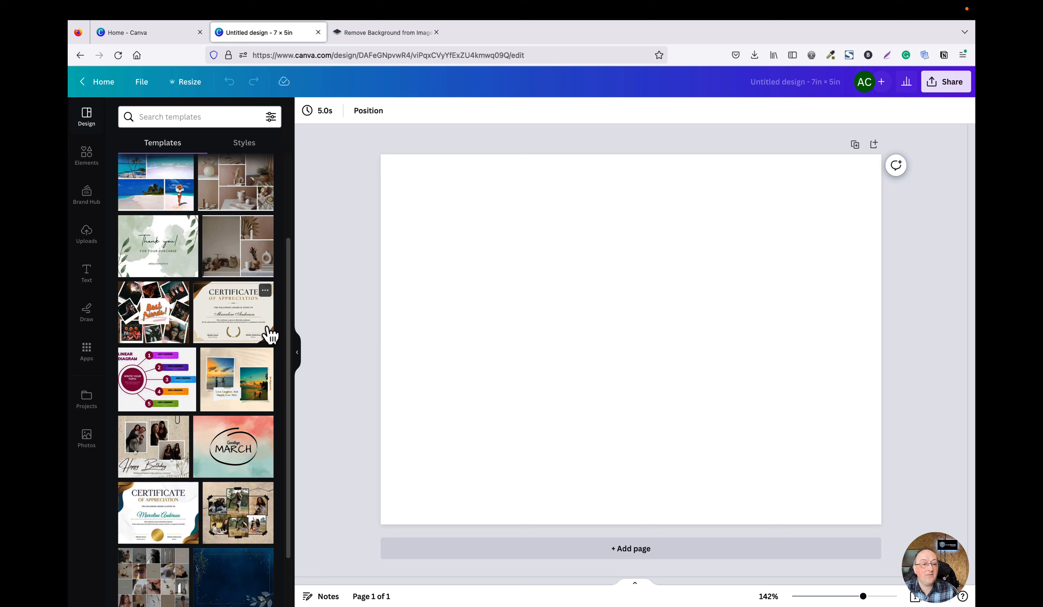
pyautogui.click(233, 323)
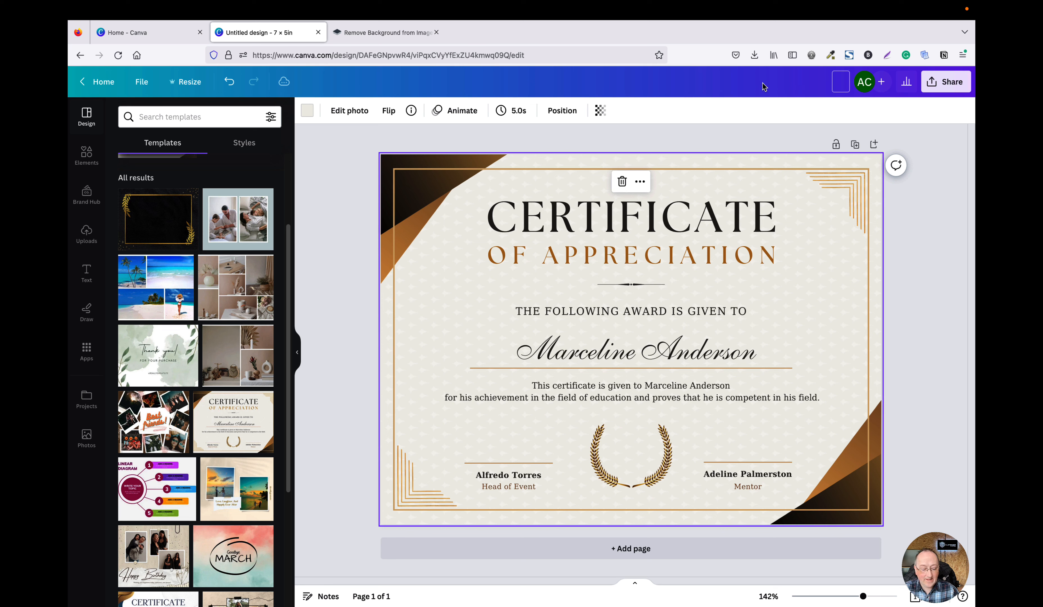
# Rename the design as Name of Document.
pyautogui.write('Tti')
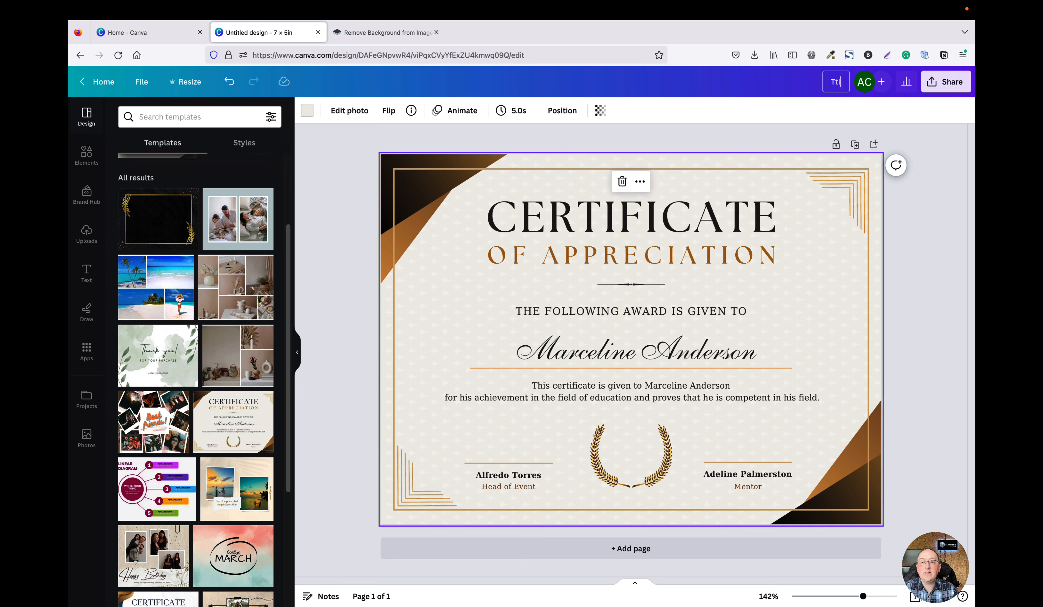
pyautogui.press('BackSpace')
pyautogui.press('BackSpace')
pyautogui.press('BackSpace')
pyautogui.write('Name of Document')
pyautogui.click(933, 165)
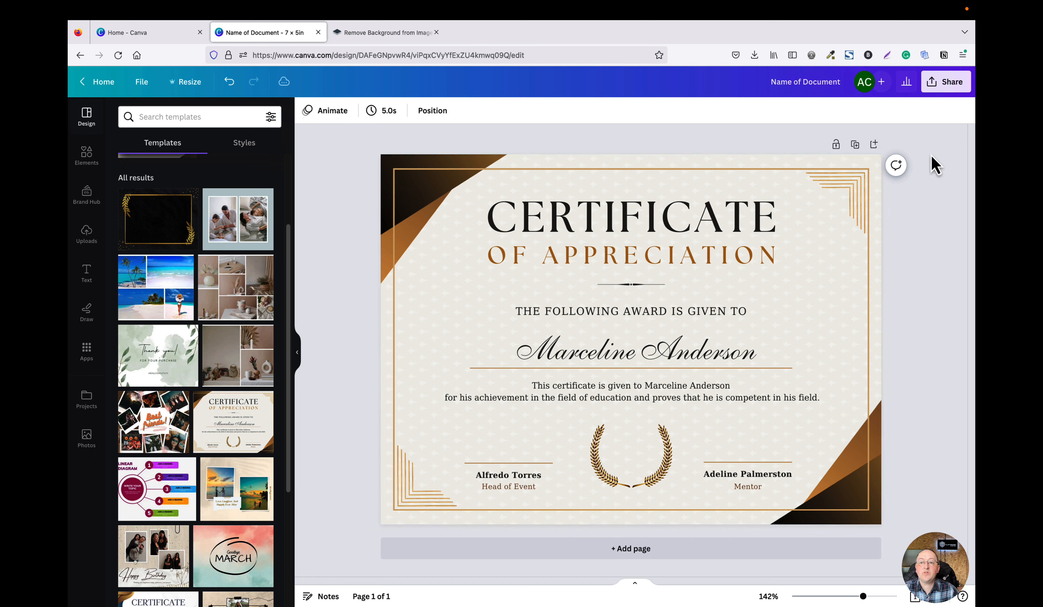
# Open the share download options and review the available file types without downloading.
pyautogui.click(946, 91)
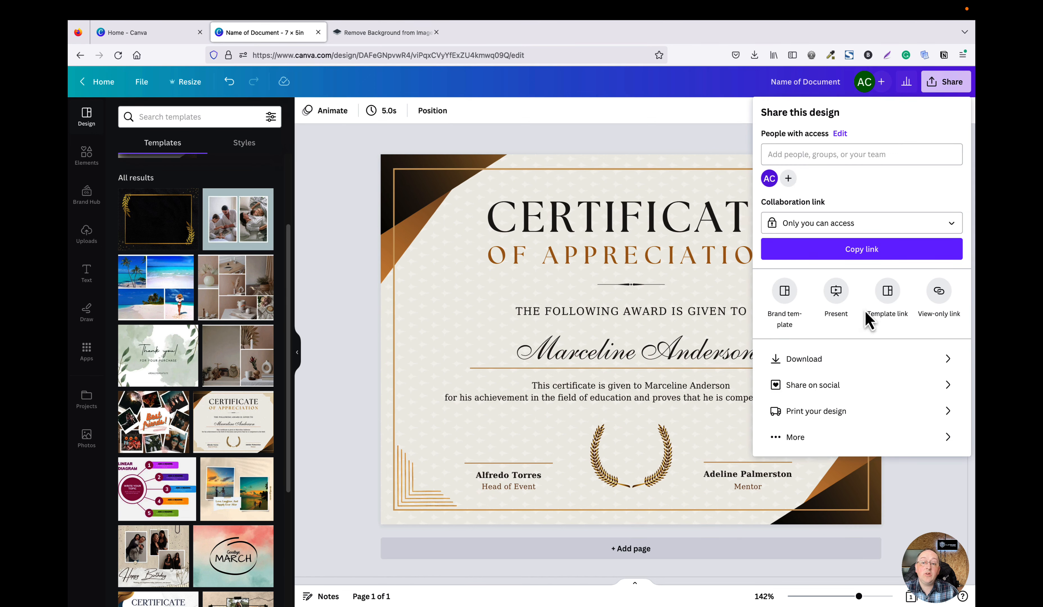
pyautogui.click(845, 363)
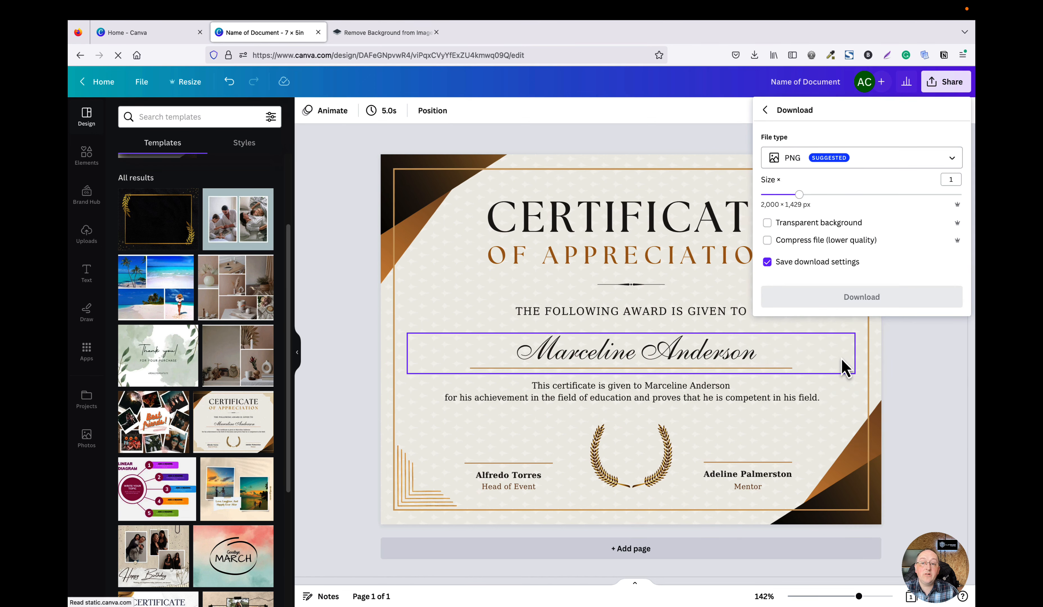
pyautogui.click(883, 166)
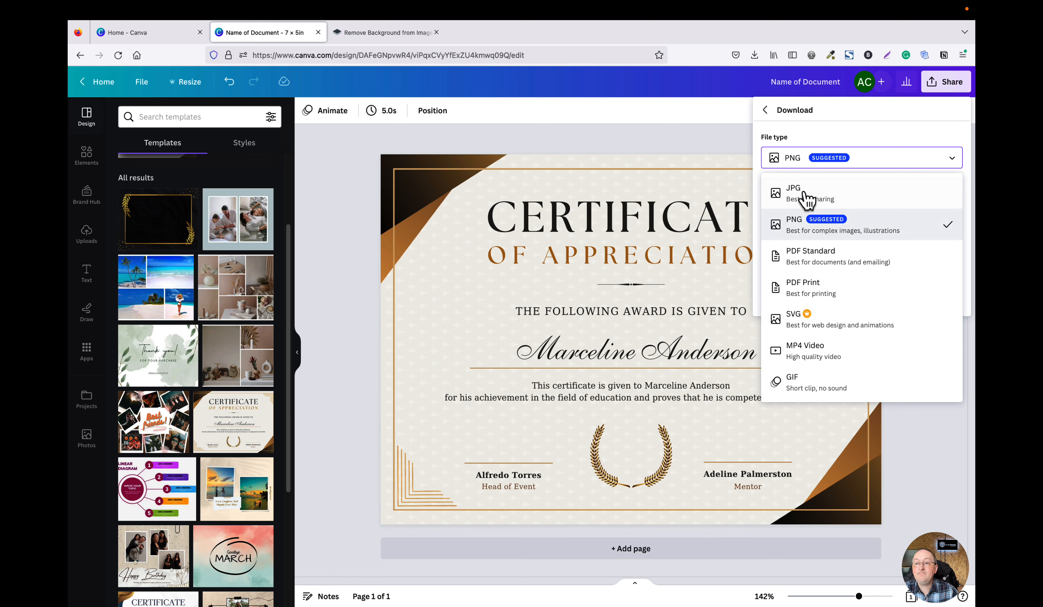
pyautogui.click(739, 131)
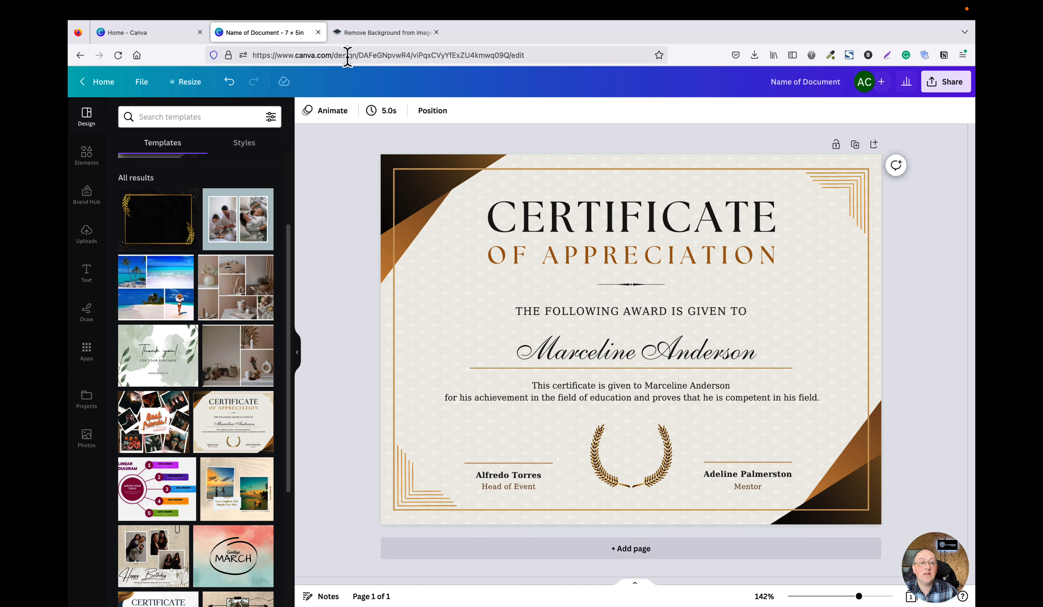
# Close the design tab and search Canva templates for presentations from the home page.
pyautogui.click(319, 33)
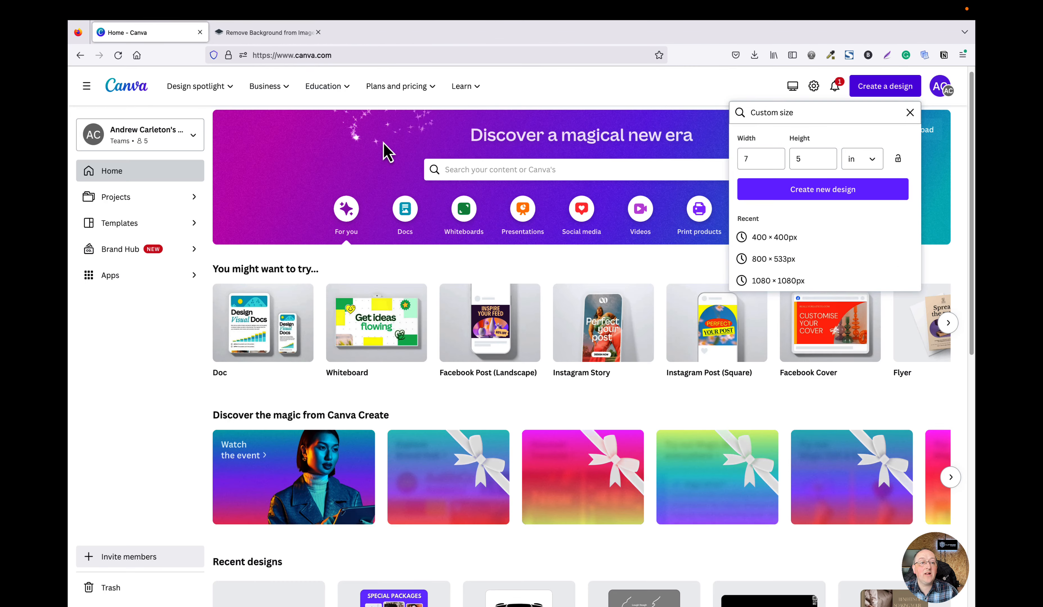
pyautogui.click(910, 113)
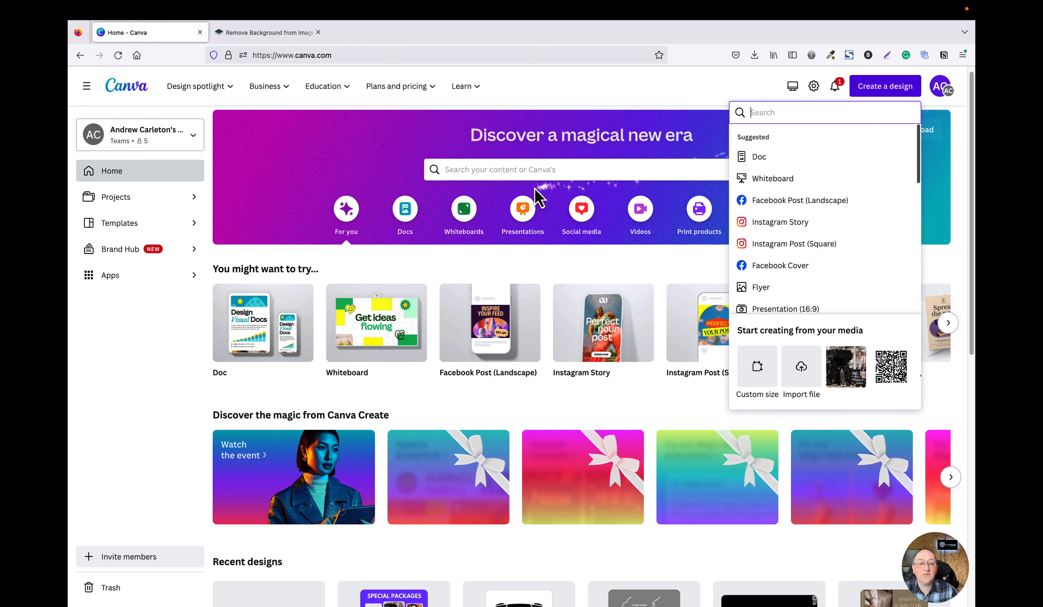
pyautogui.click(509, 170)
pyautogui.write('pres')
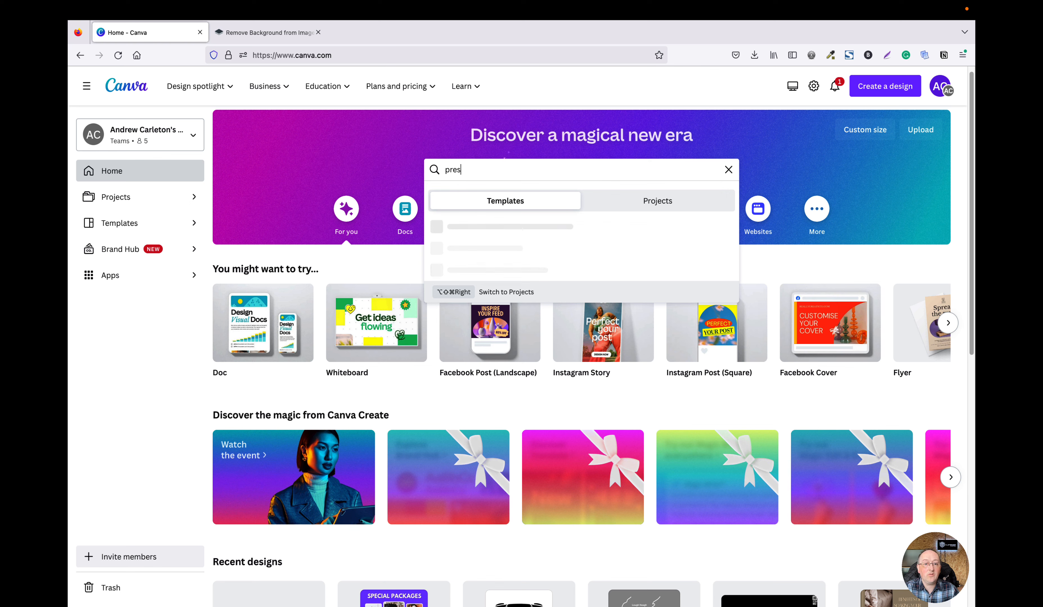
pyautogui.write('entations')
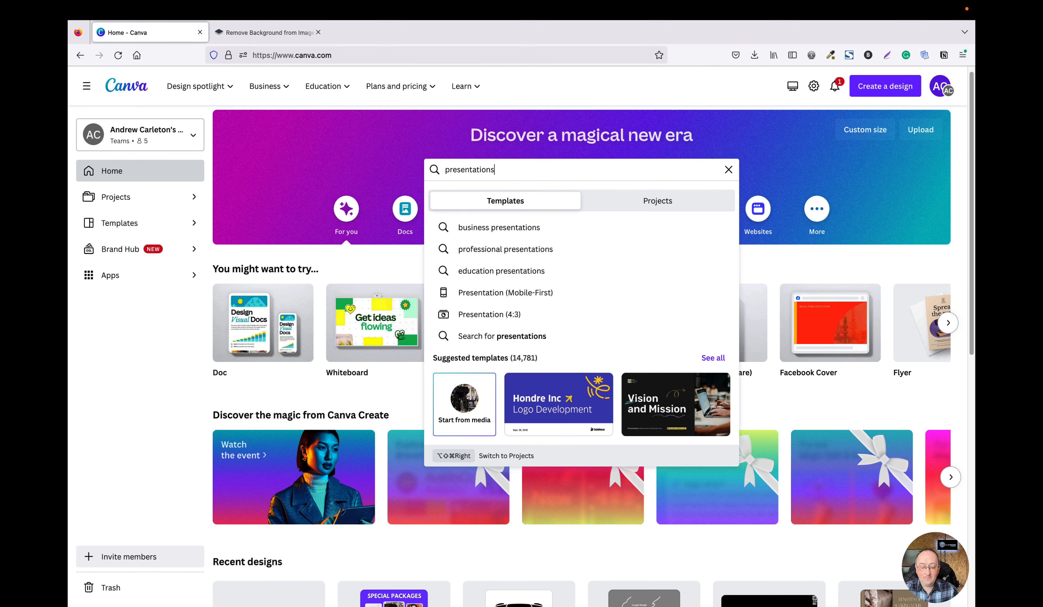
pyautogui.press('Return')
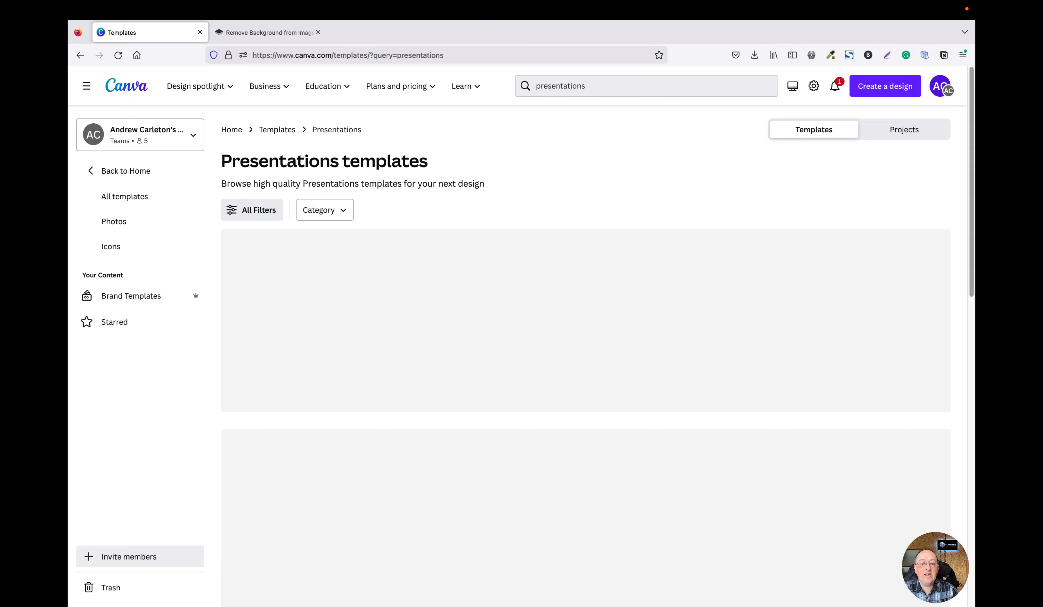
# Browse the presentation template results.
pyautogui.scroll(-2, 587, 288)
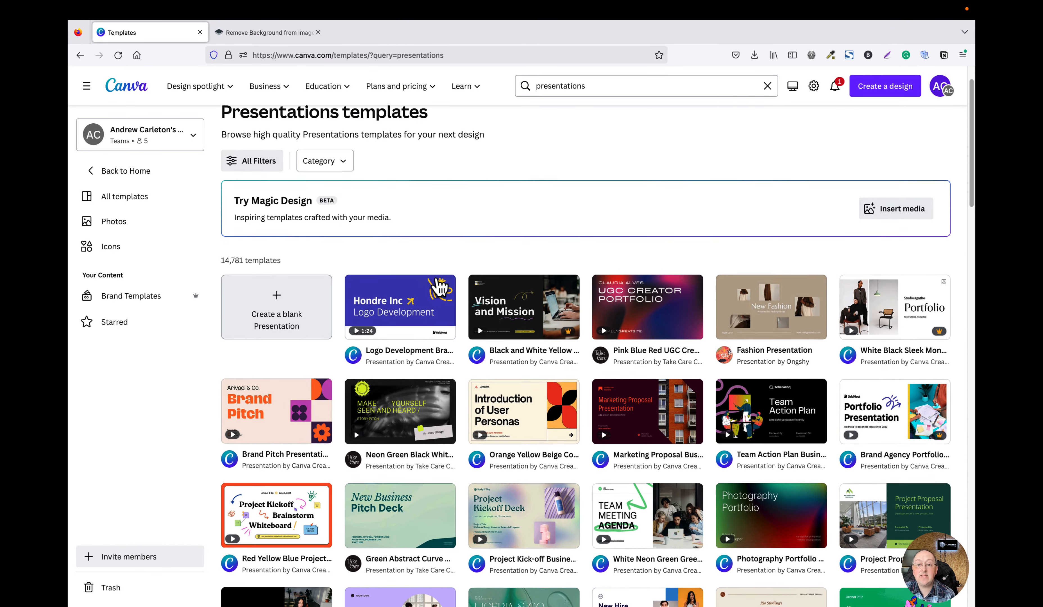
pyautogui.scroll(-5, 434, 290)
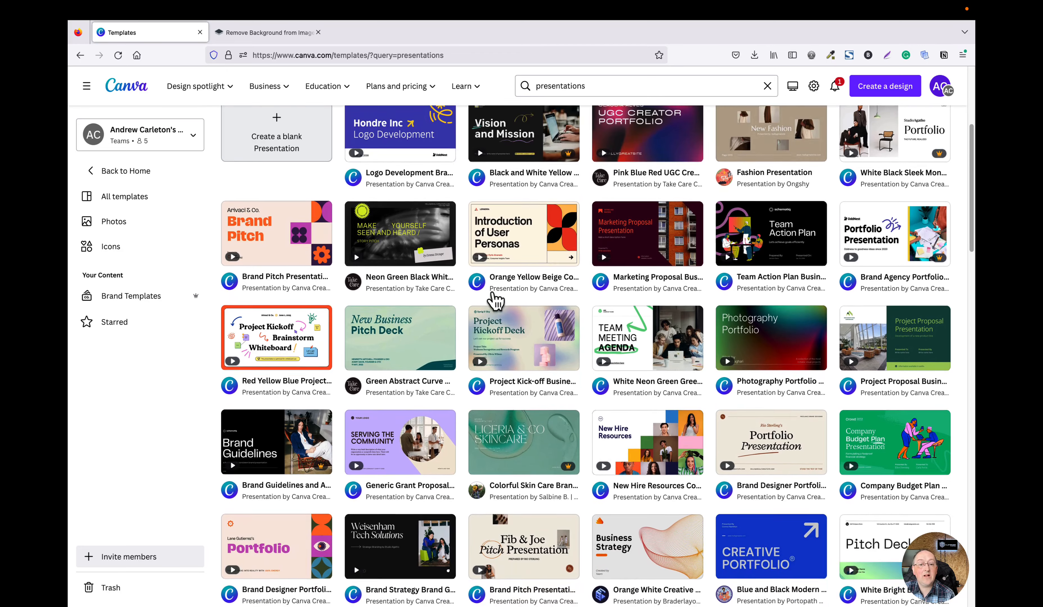
pyautogui.scroll(-2, 554, 270)
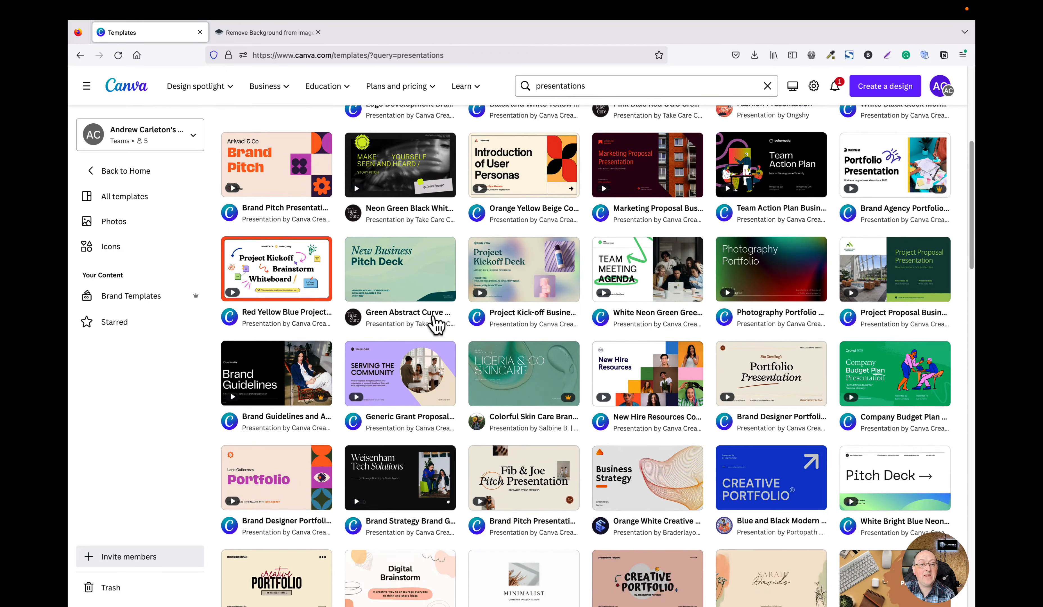
# Open the Blue and Black Modern Creative Portfolio Presentation template and start customising it as a new design.
pyautogui.scroll(-2, 407, 317)
pyautogui.scroll(-5, 408, 317)
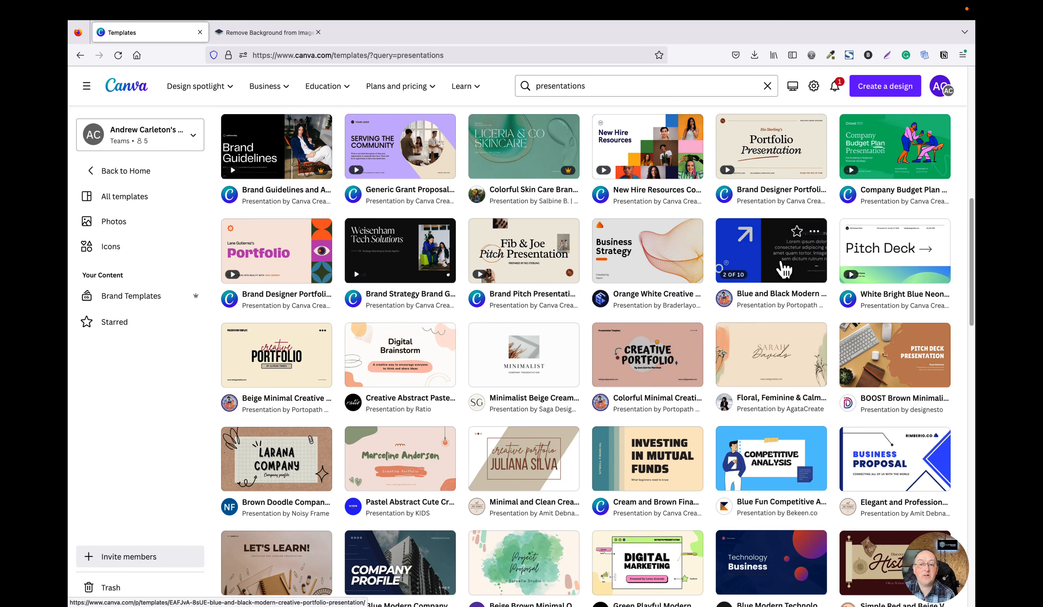
pyautogui.click(784, 269)
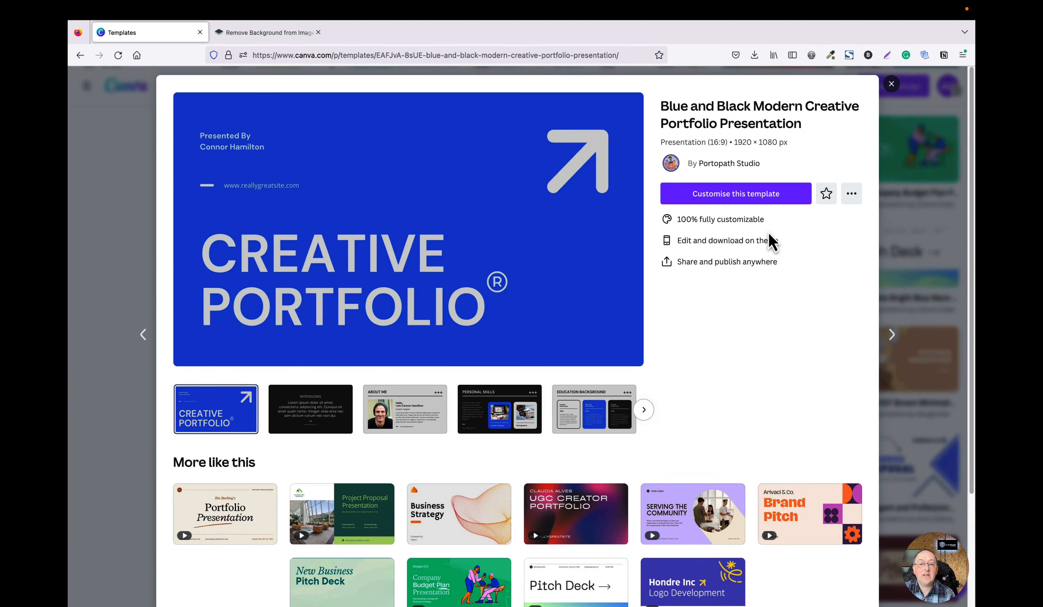
pyautogui.click(754, 203)
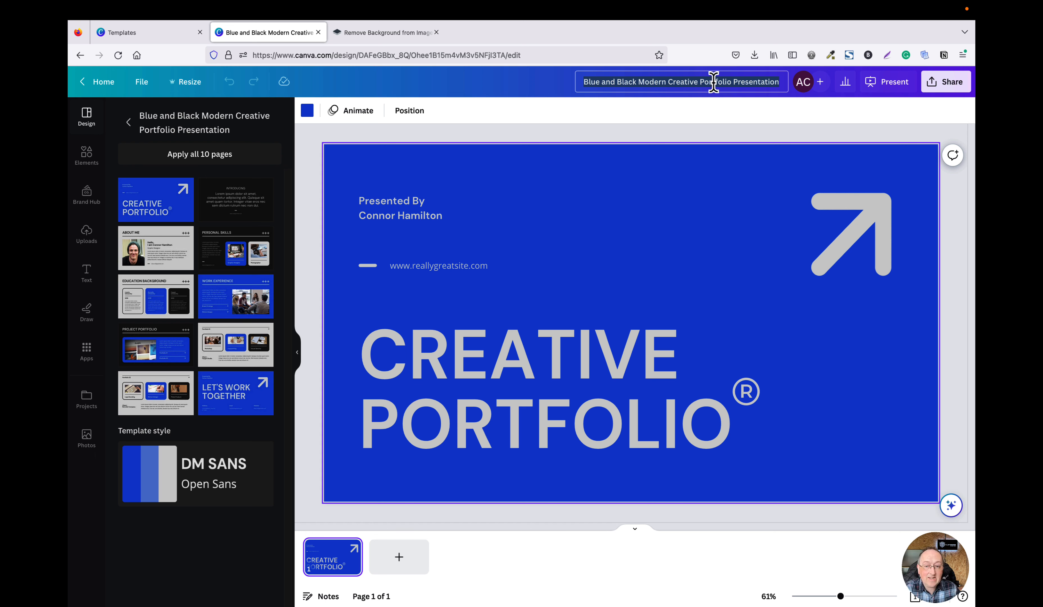
# Rename the design as Test Presentation.
pyautogui.press('BackSpace')
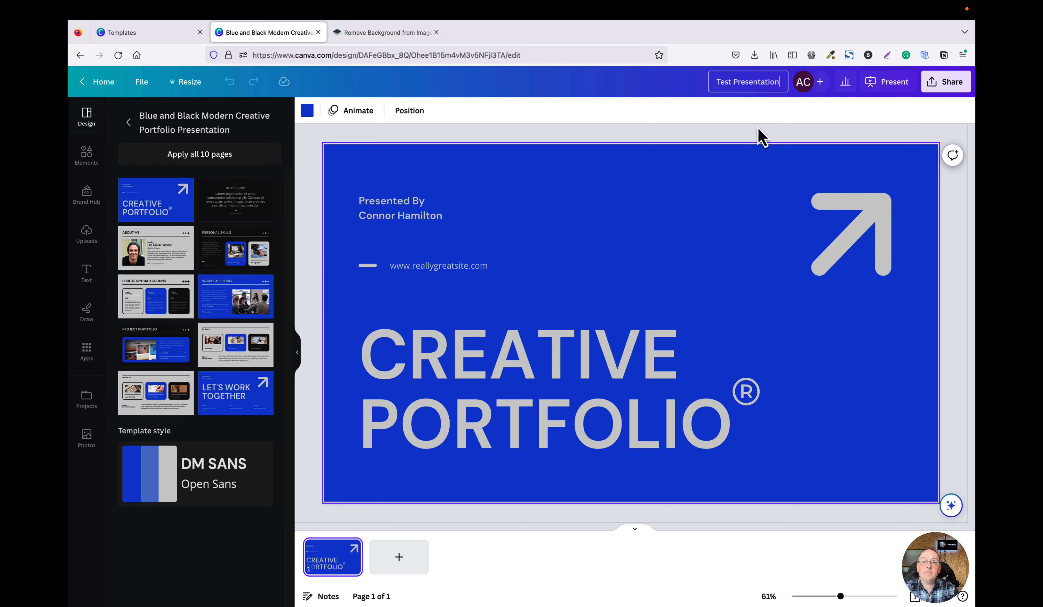
pyautogui.click(759, 137)
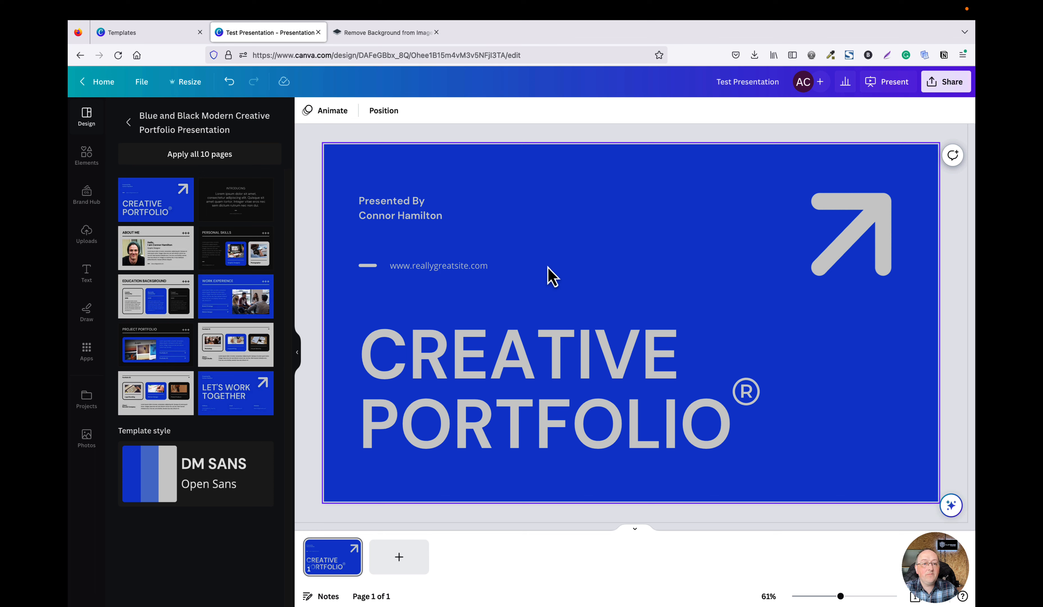
# Change the title page's background colour to red.
pyautogui.click(356, 162)
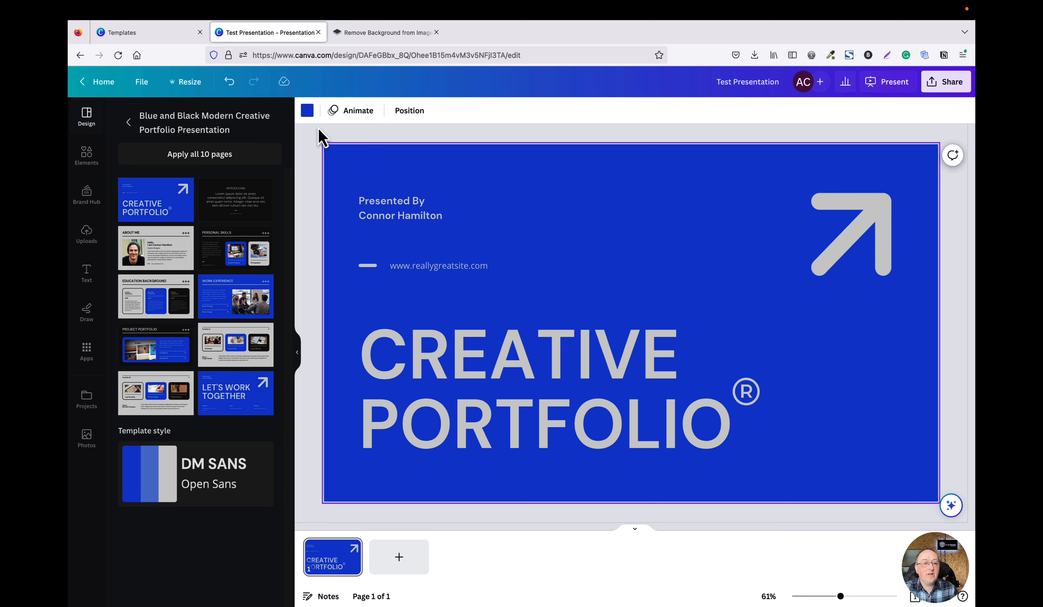
pyautogui.click(308, 112)
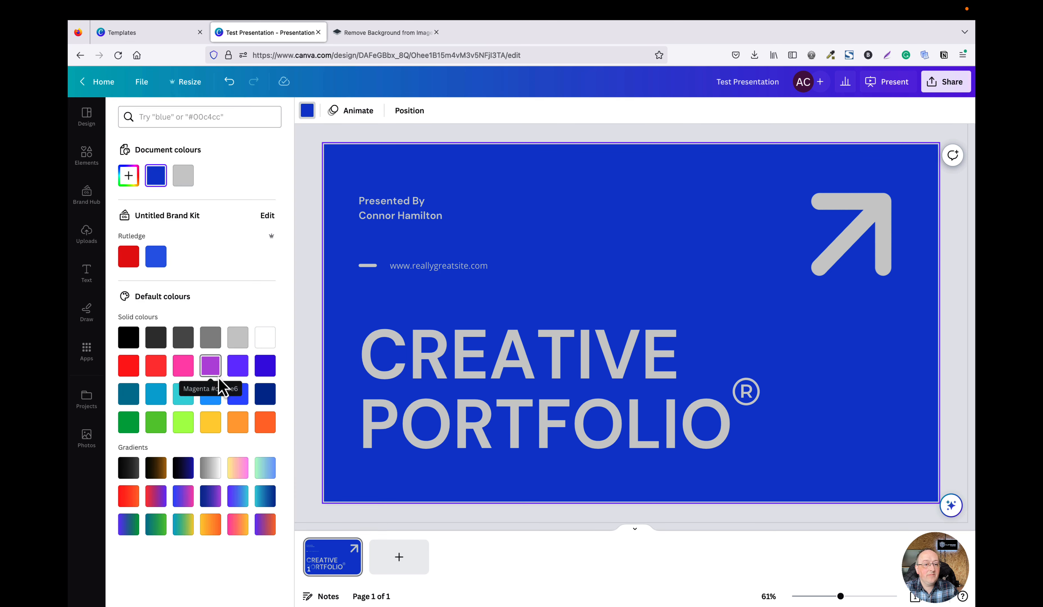
pyautogui.click(130, 367)
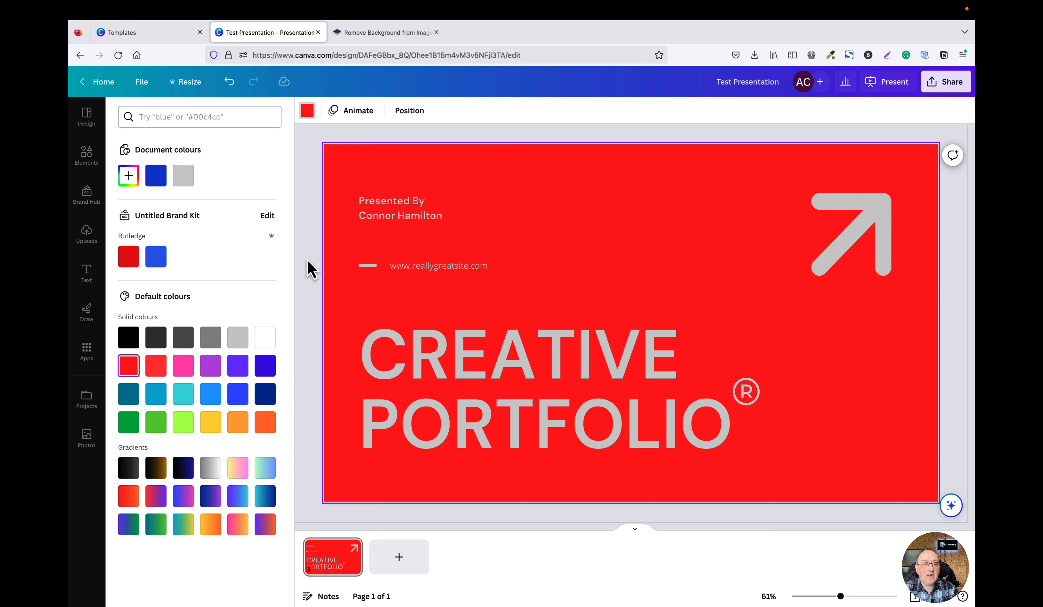
pyautogui.click(310, 267)
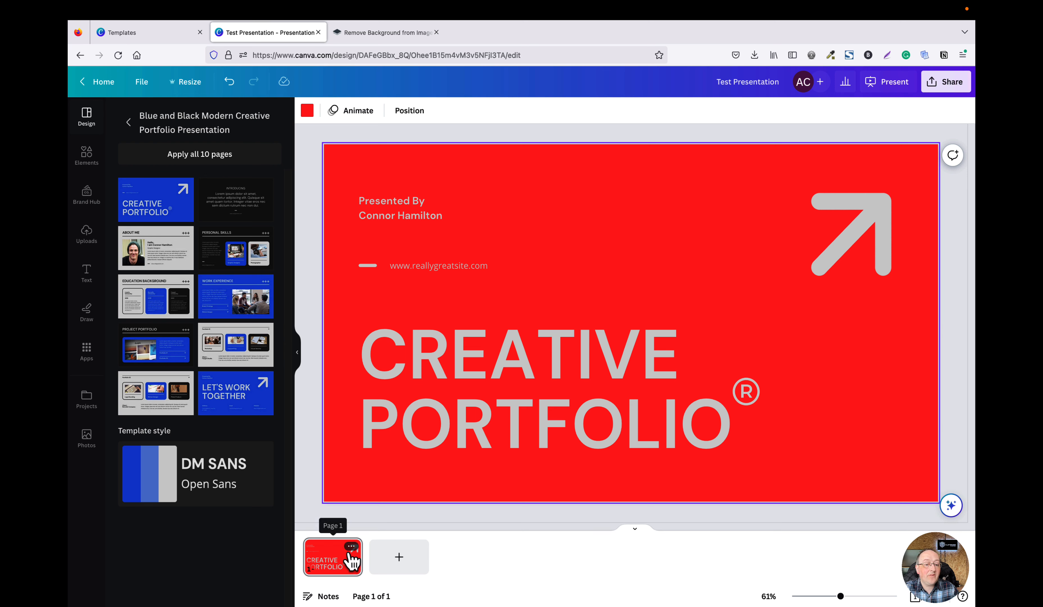
# Duplicate the title page and delete the CREATIVE PORTFOLIO heading on the copy.
pyautogui.click(351, 547)
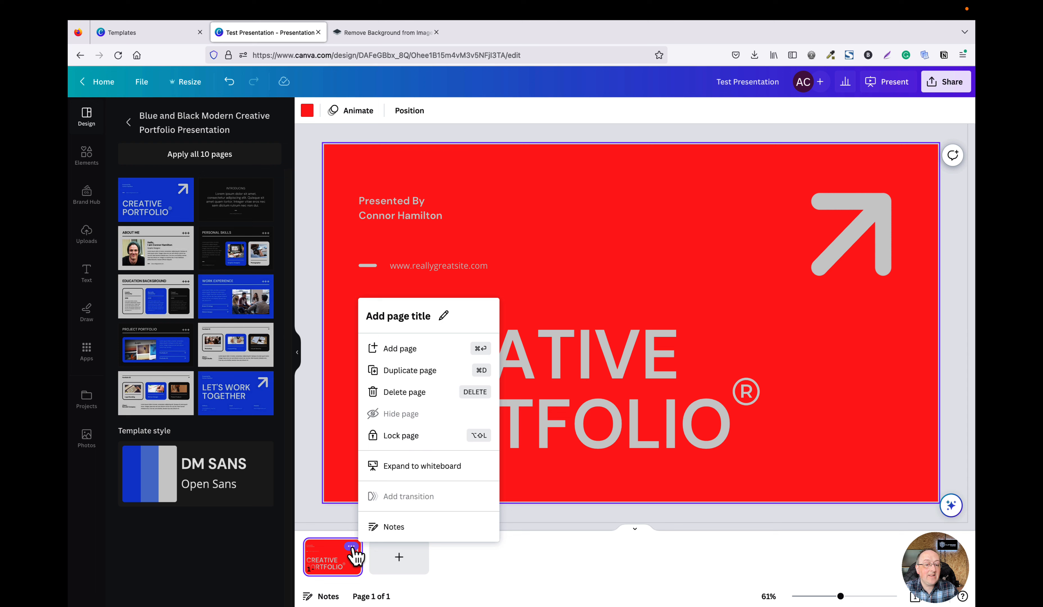
pyautogui.click(413, 371)
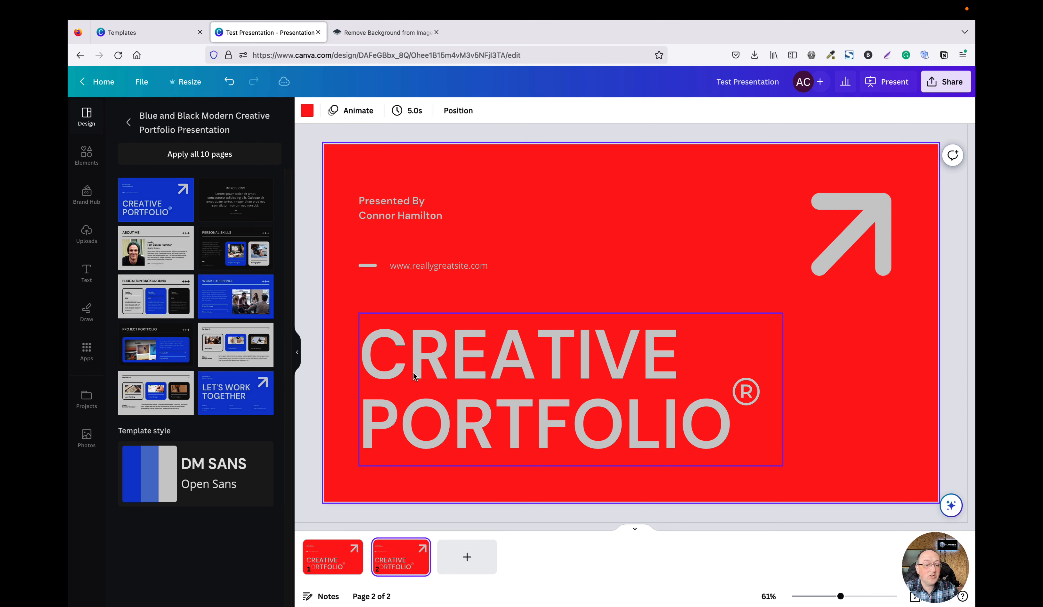
pyautogui.click(457, 386)
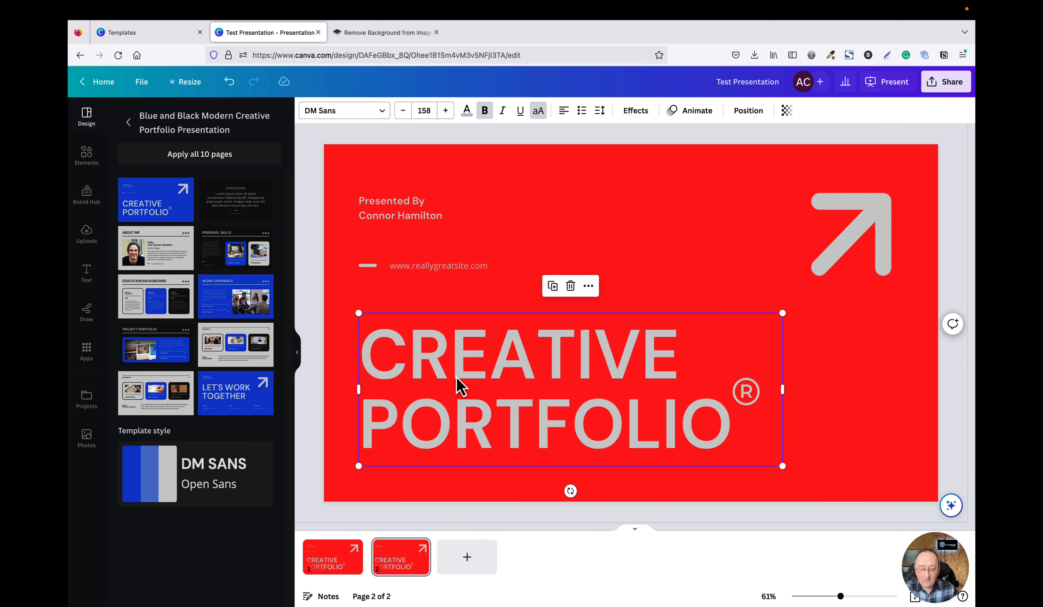
pyautogui.press('BackSpace')
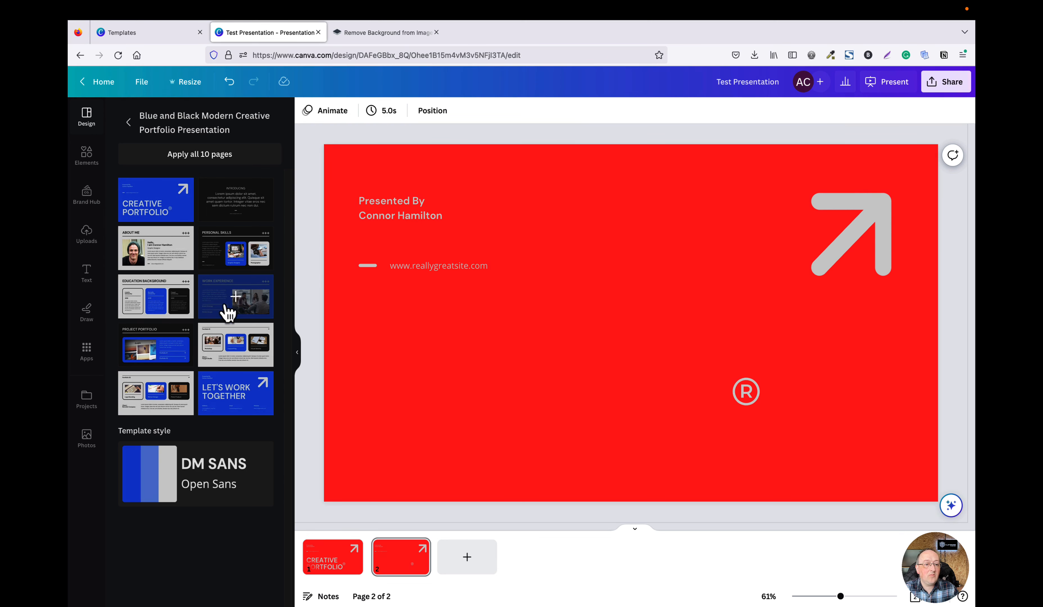
# Apply the Work Experience layout from the template to the second page.
pyautogui.click(242, 307)
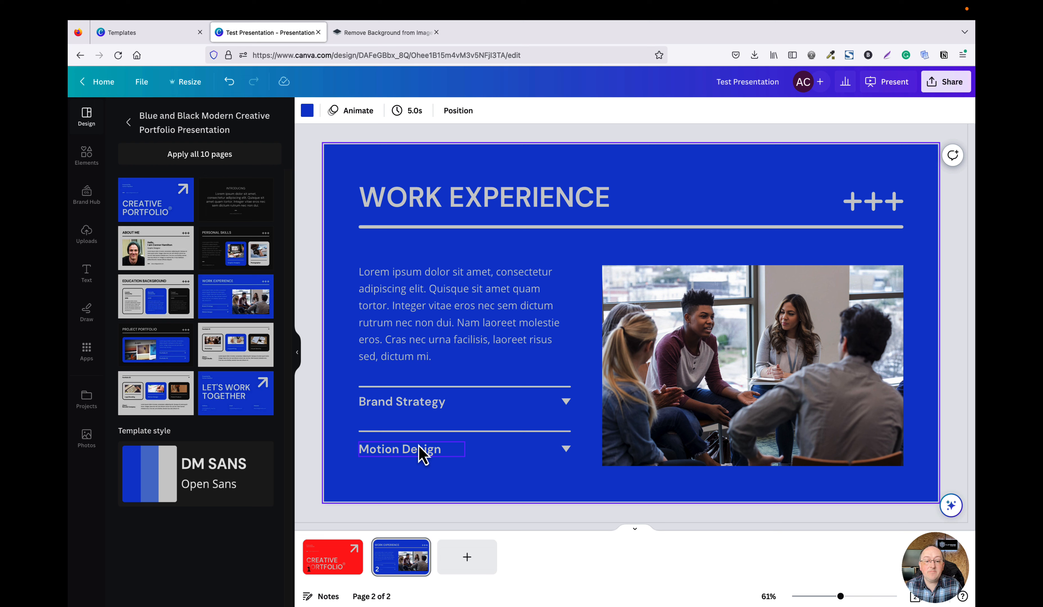
# Add a third page and apply the Education Background layout from the template to it.
pyautogui.click(467, 561)
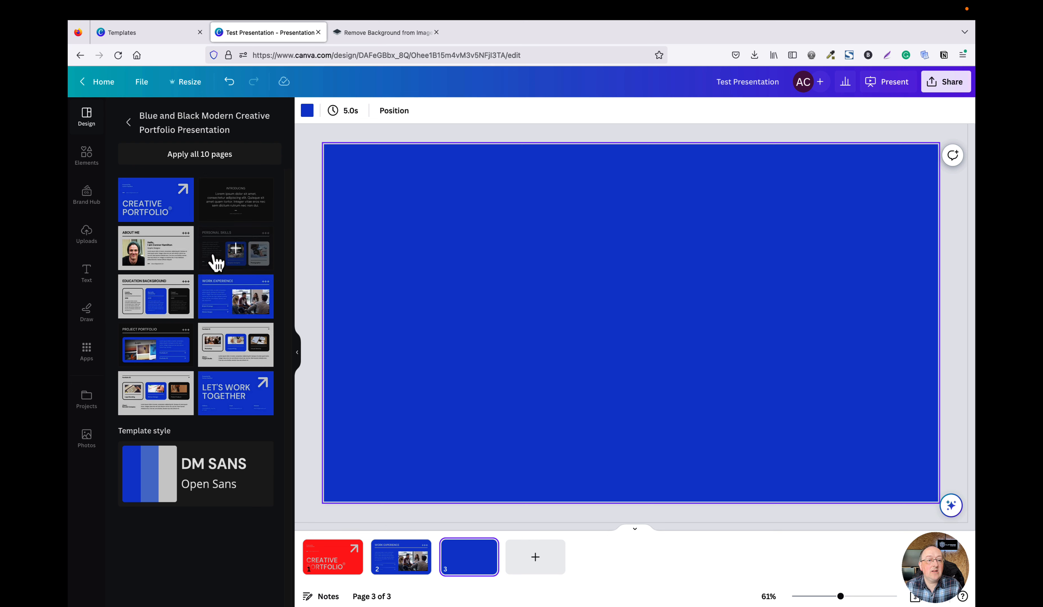
pyautogui.click(170, 302)
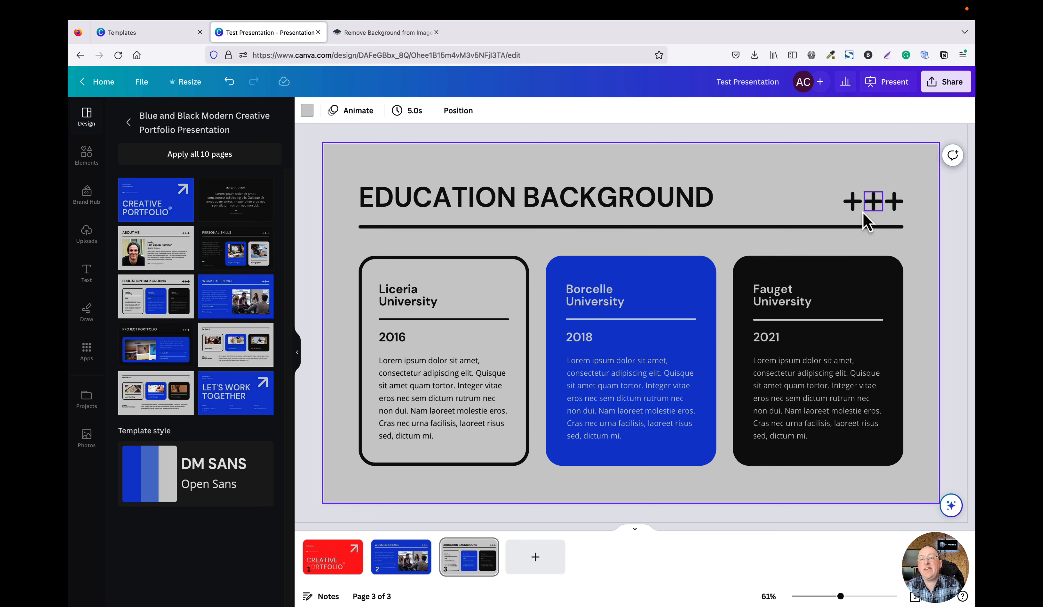
pyautogui.click(853, 208)
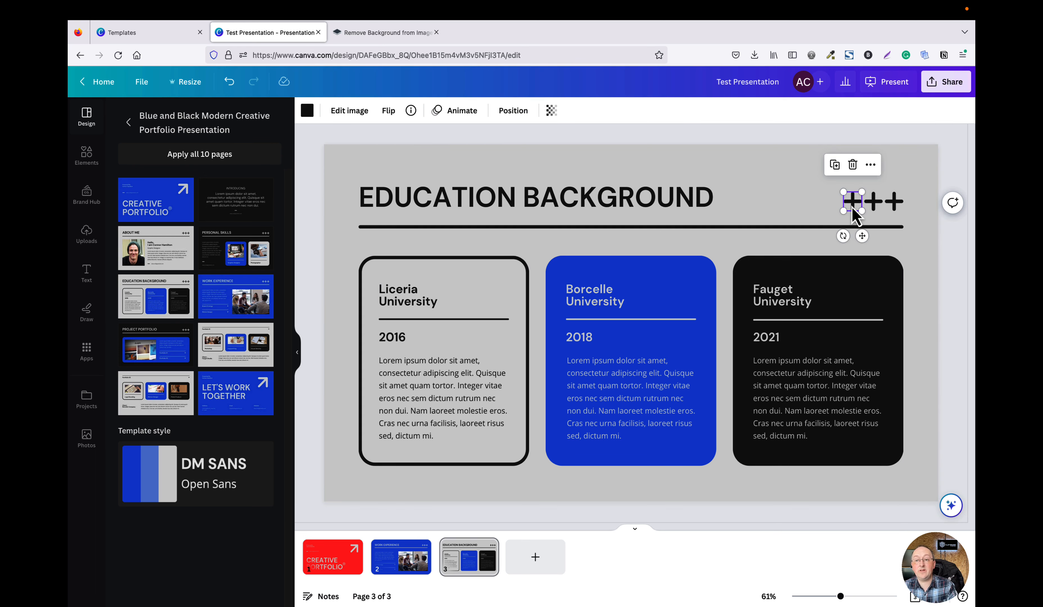